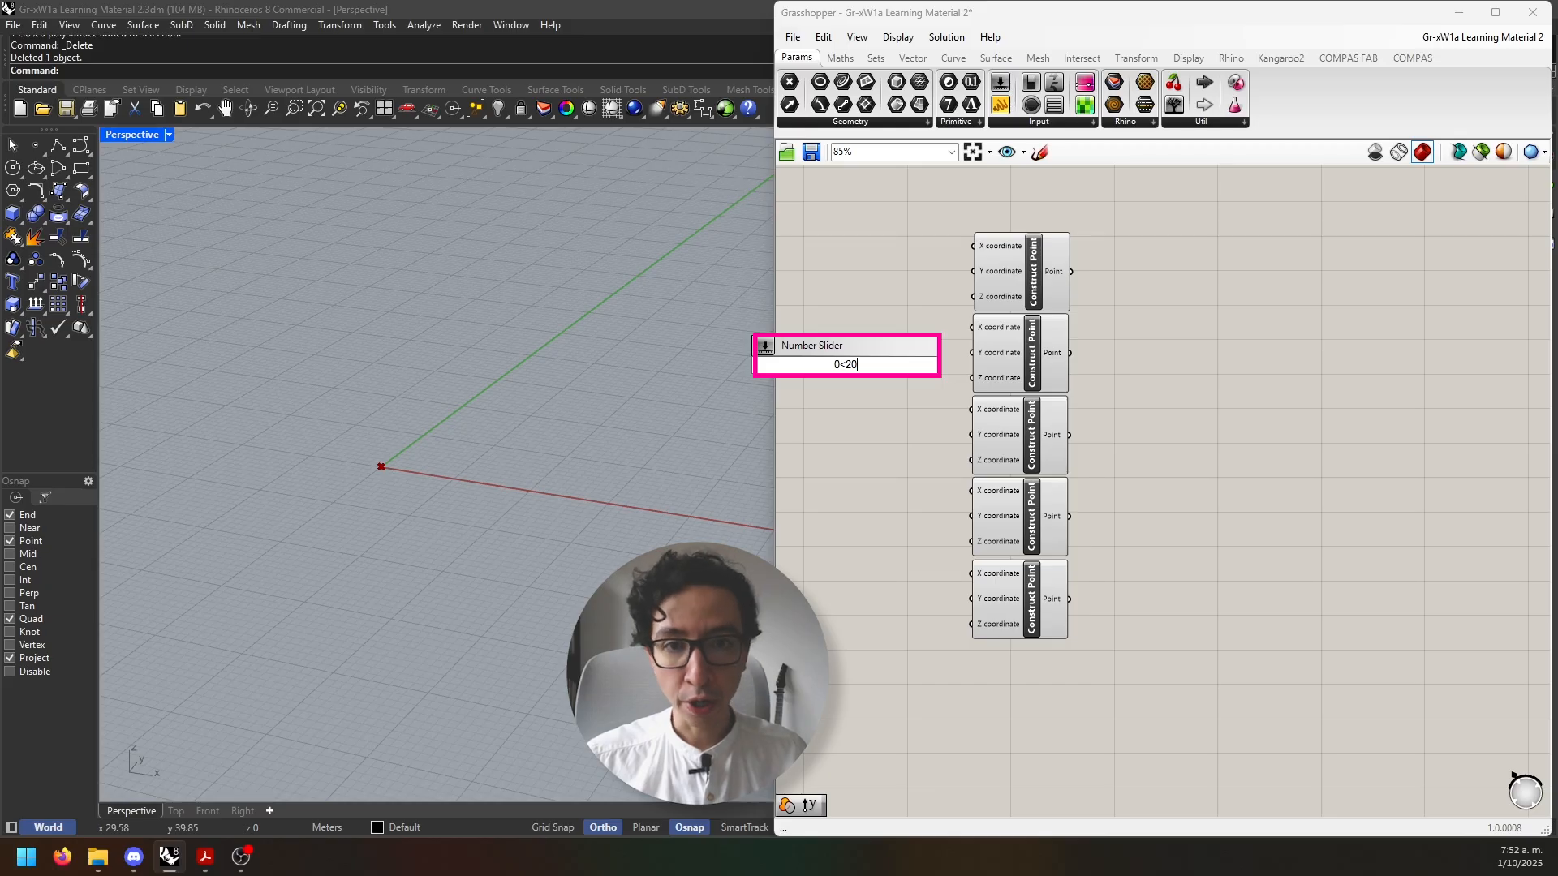
Add a 0 to 20 number slider set to 20 and wire it to the second and third points' X coordinates
{"action": "key", "text": "Return"}
{"action": "left_click_drag", "start_coordinate": [917, 365], "coordinate": [961, 324]}
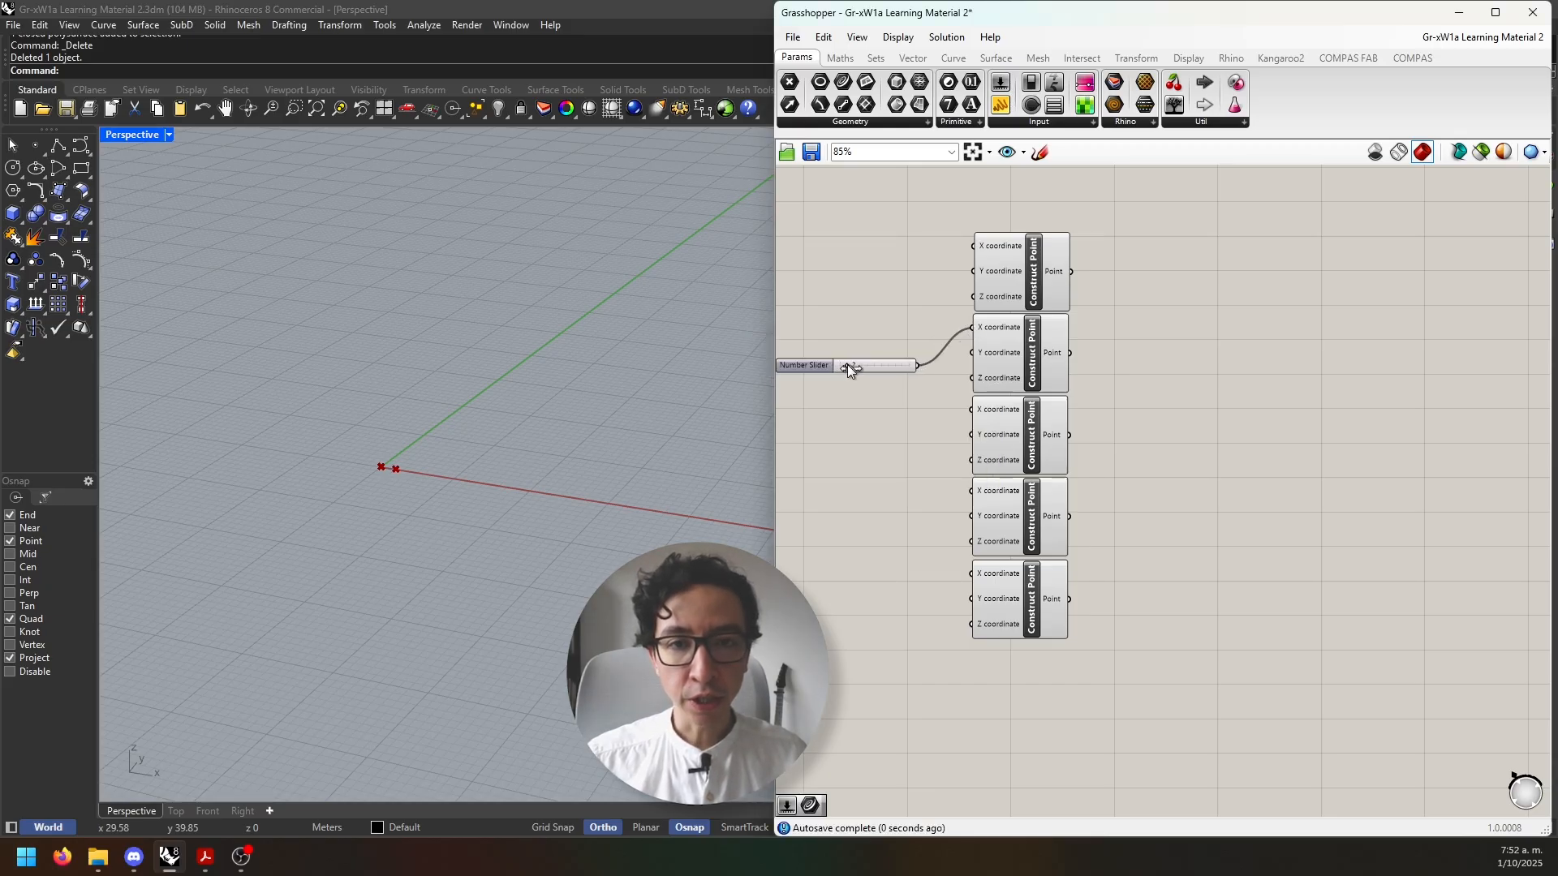
{"action": "left_click_drag", "start_coordinate": [847, 365], "coordinate": [903, 365]}
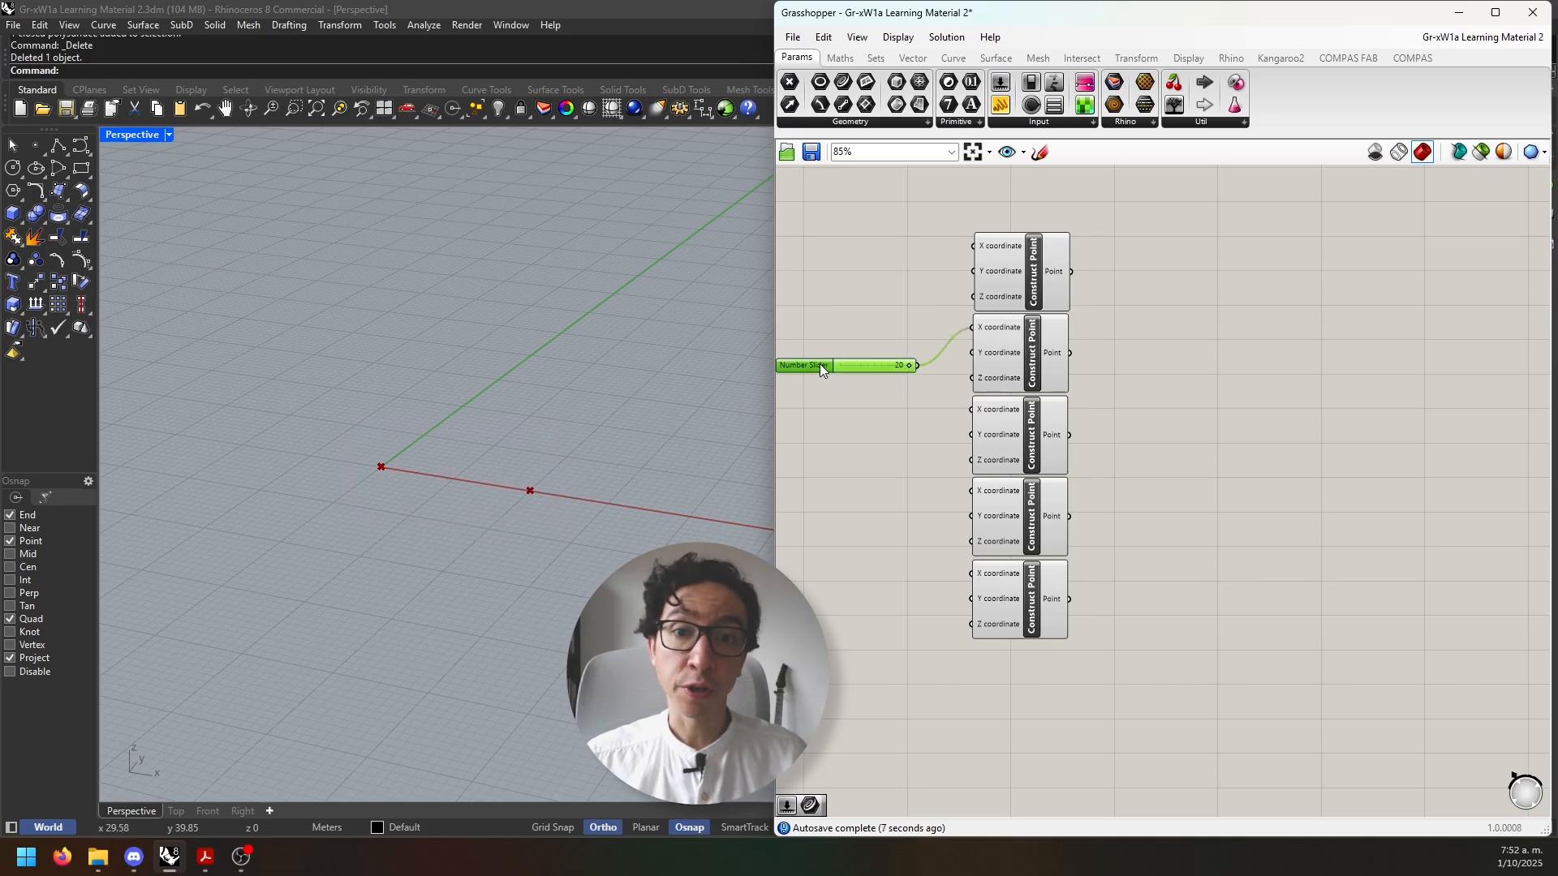
{"action": "left_click_drag", "start_coordinate": [820, 364], "coordinate": [844, 328]}
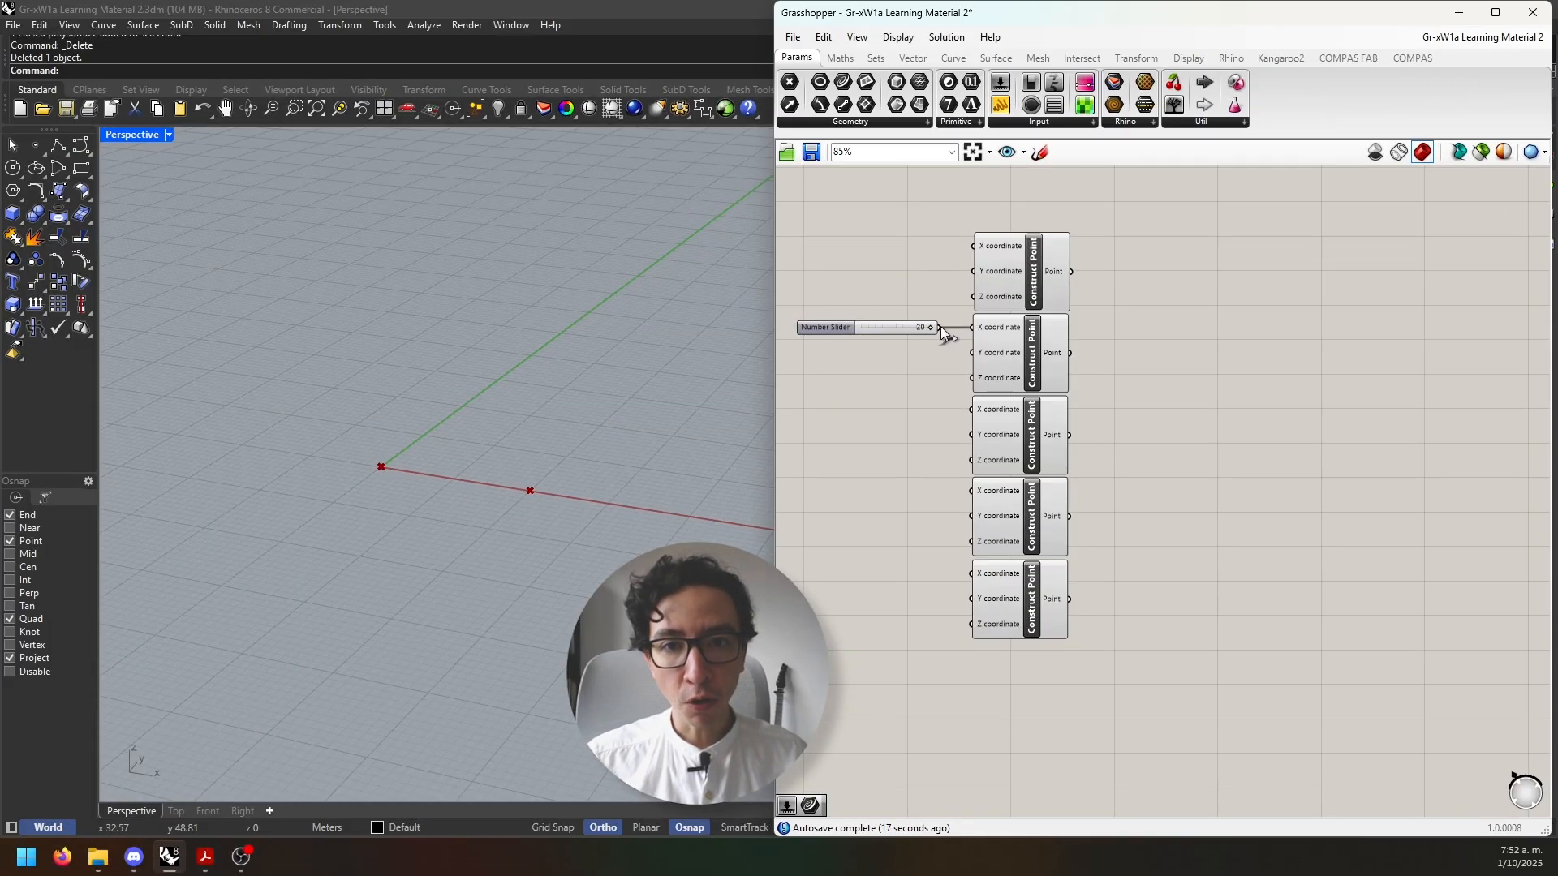
{"action": "left_click_drag", "start_coordinate": [939, 327], "coordinate": [972, 410]}
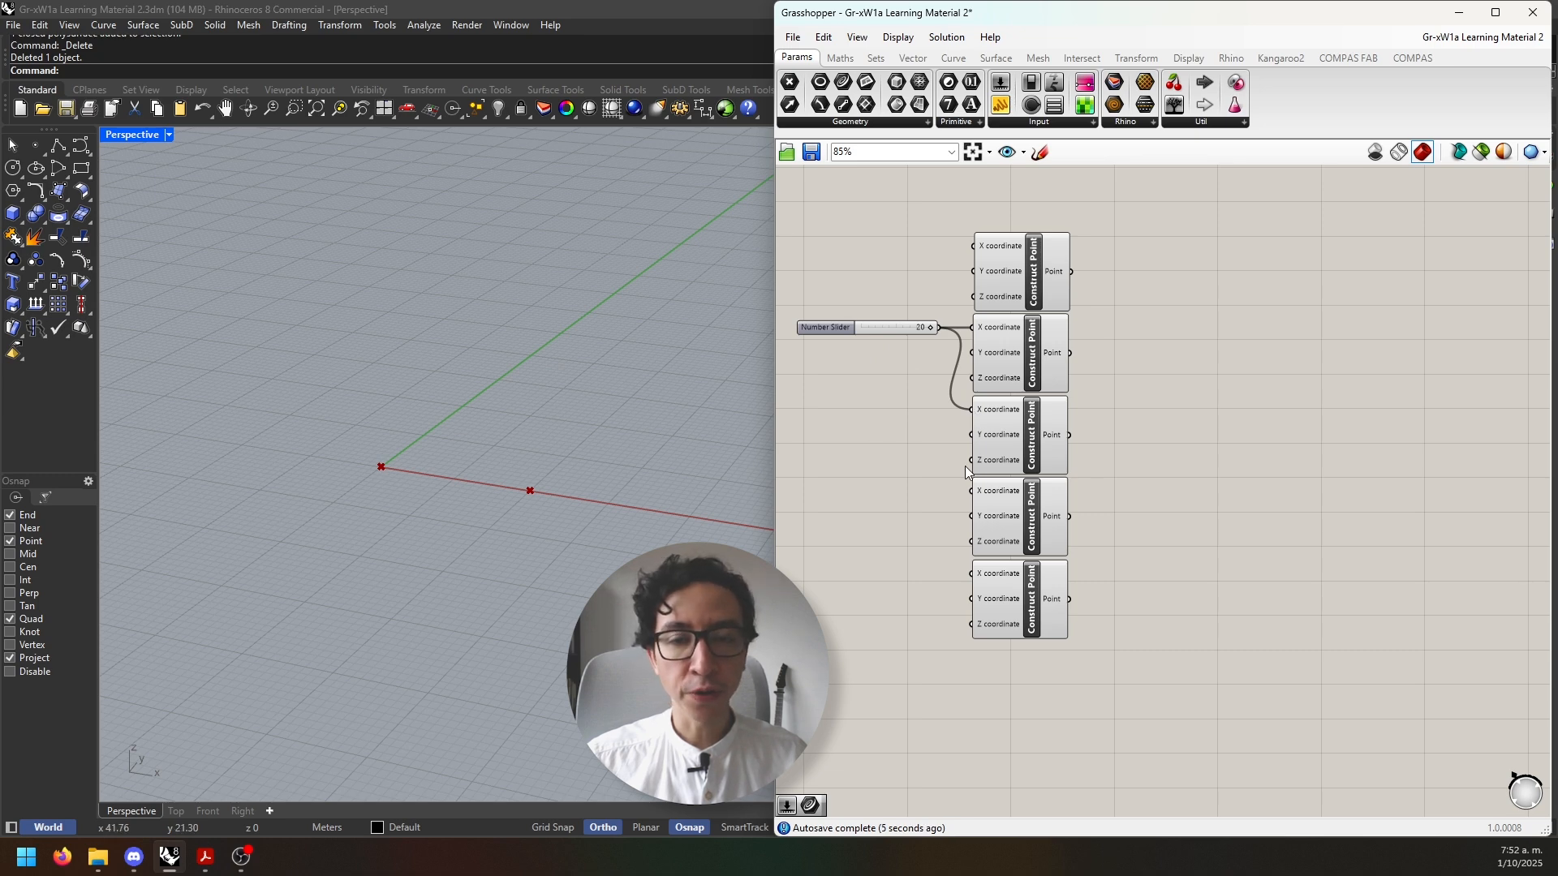
Add another number slider starting at 0, wire it to the third point's Z coordinate and set it to 15
{"action": "double_click", "coordinate": [873, 450]}
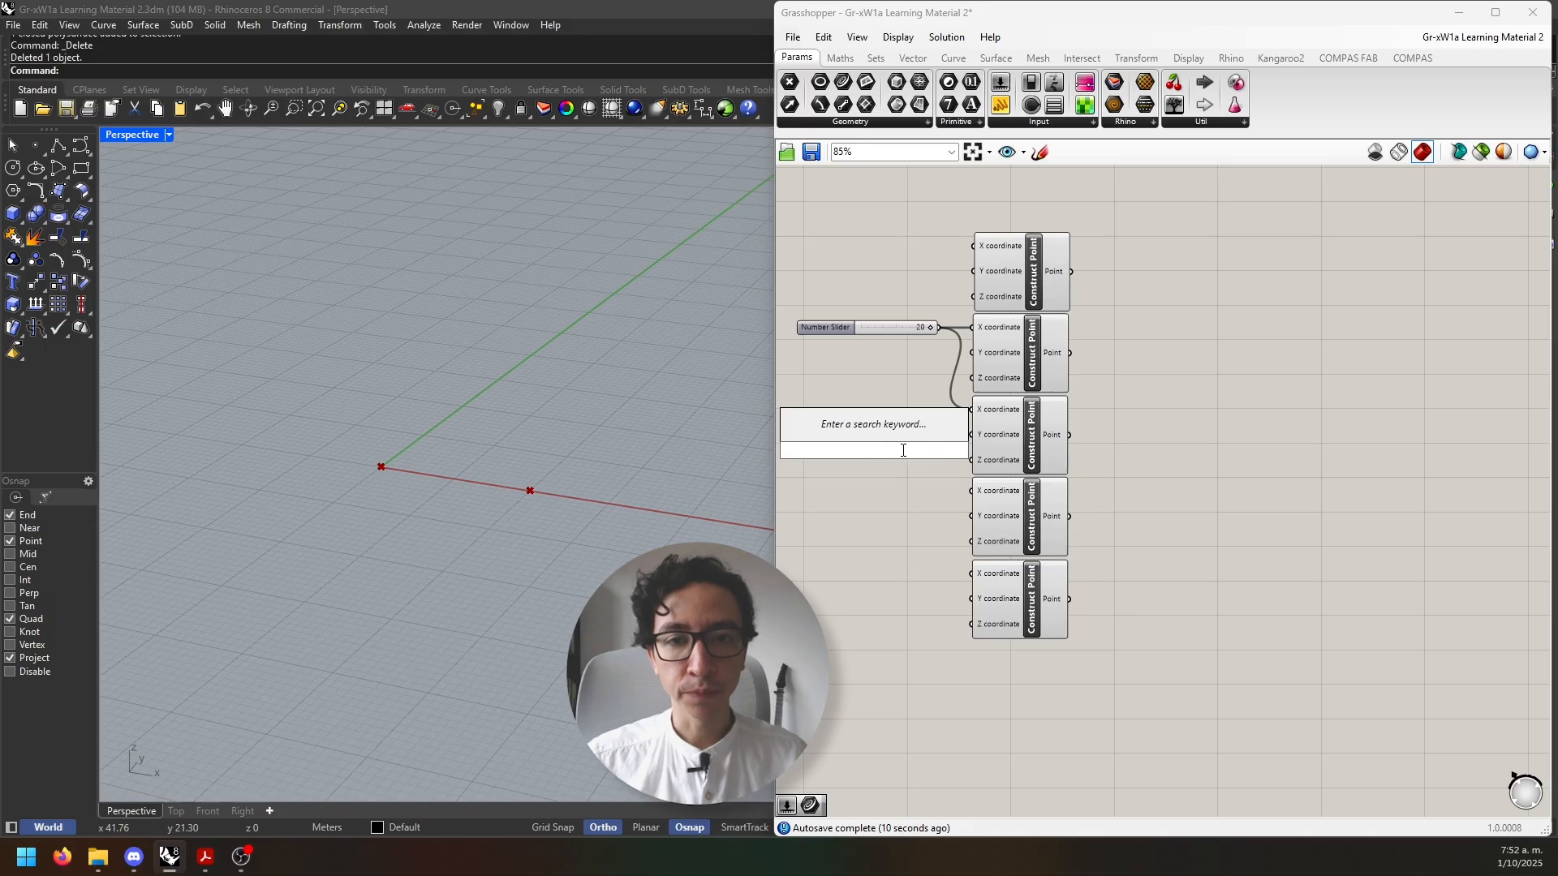
{"action": "type", "text": "0<"}
{"action": "key", "text": "Return"}
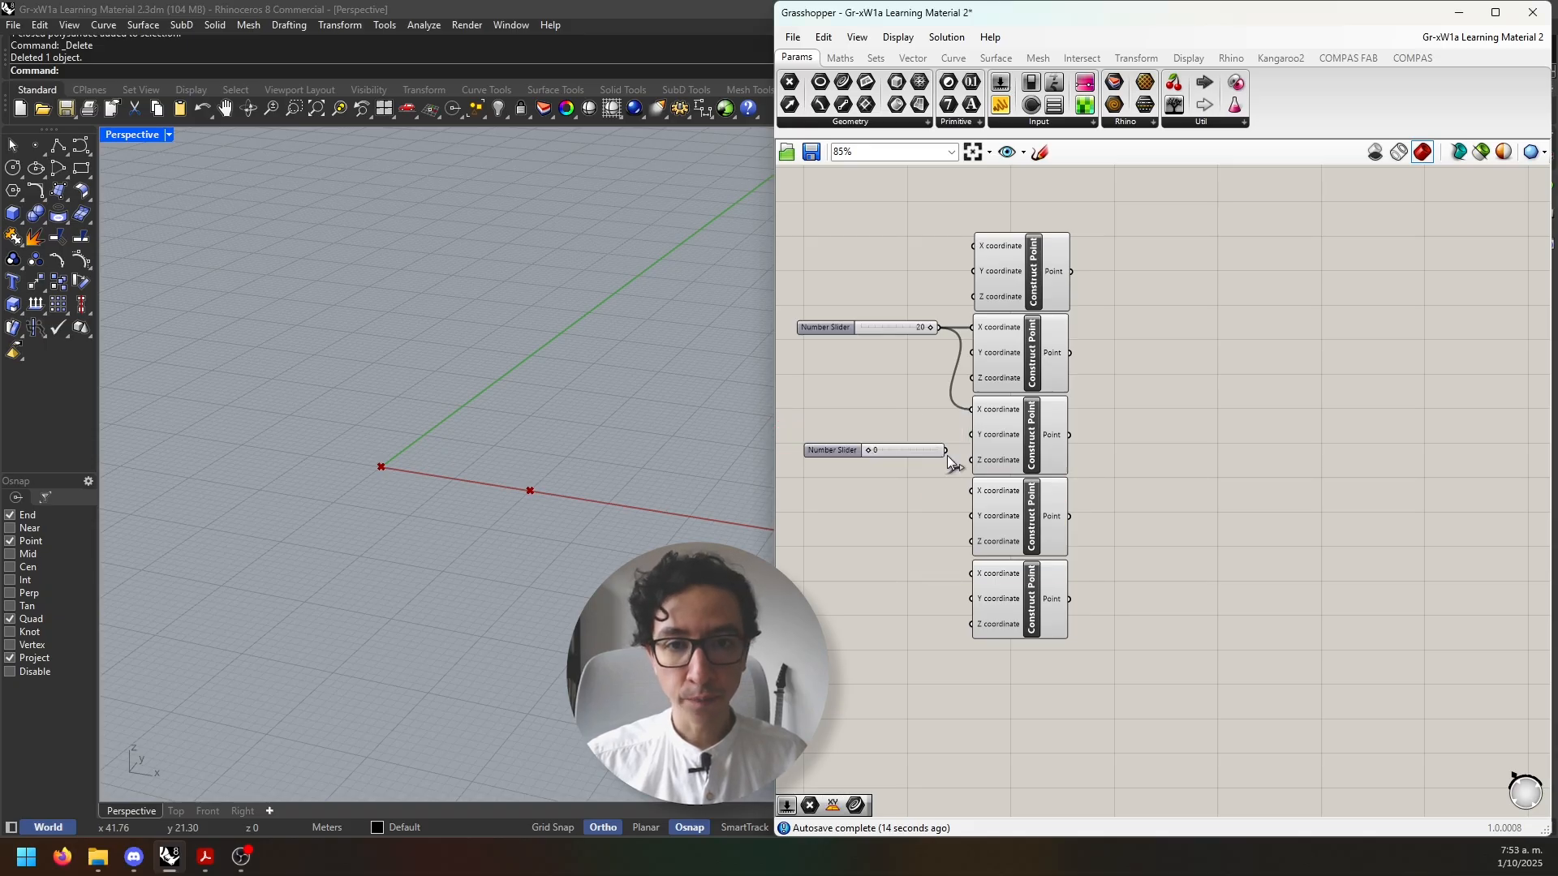
{"action": "left_click_drag", "start_coordinate": [946, 450], "coordinate": [971, 460]}
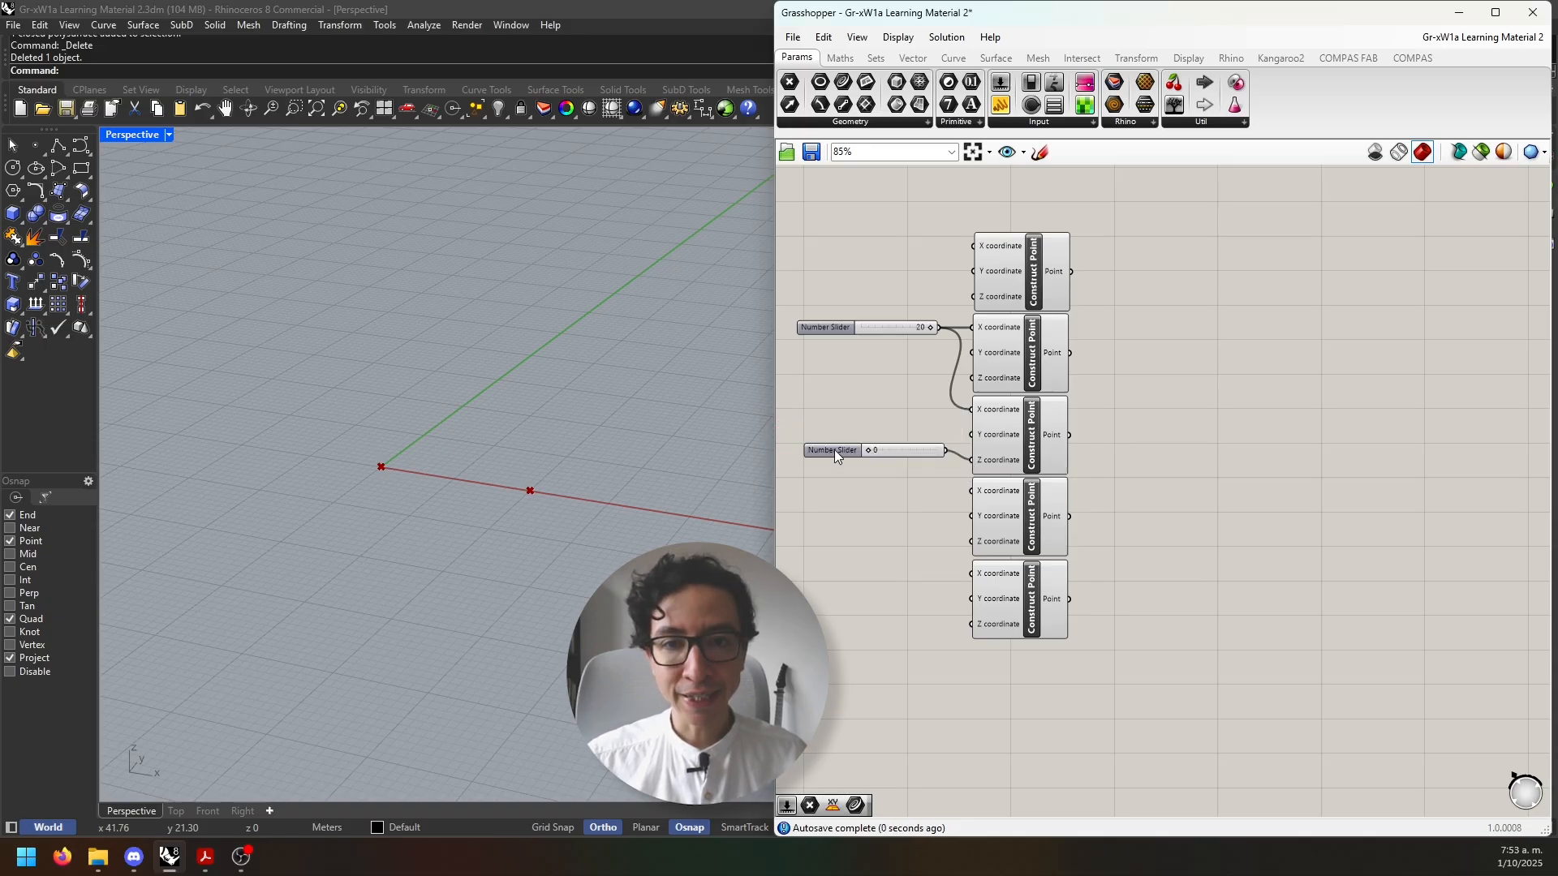
{"action": "left_click_drag", "start_coordinate": [833, 451], "coordinate": [897, 460]}
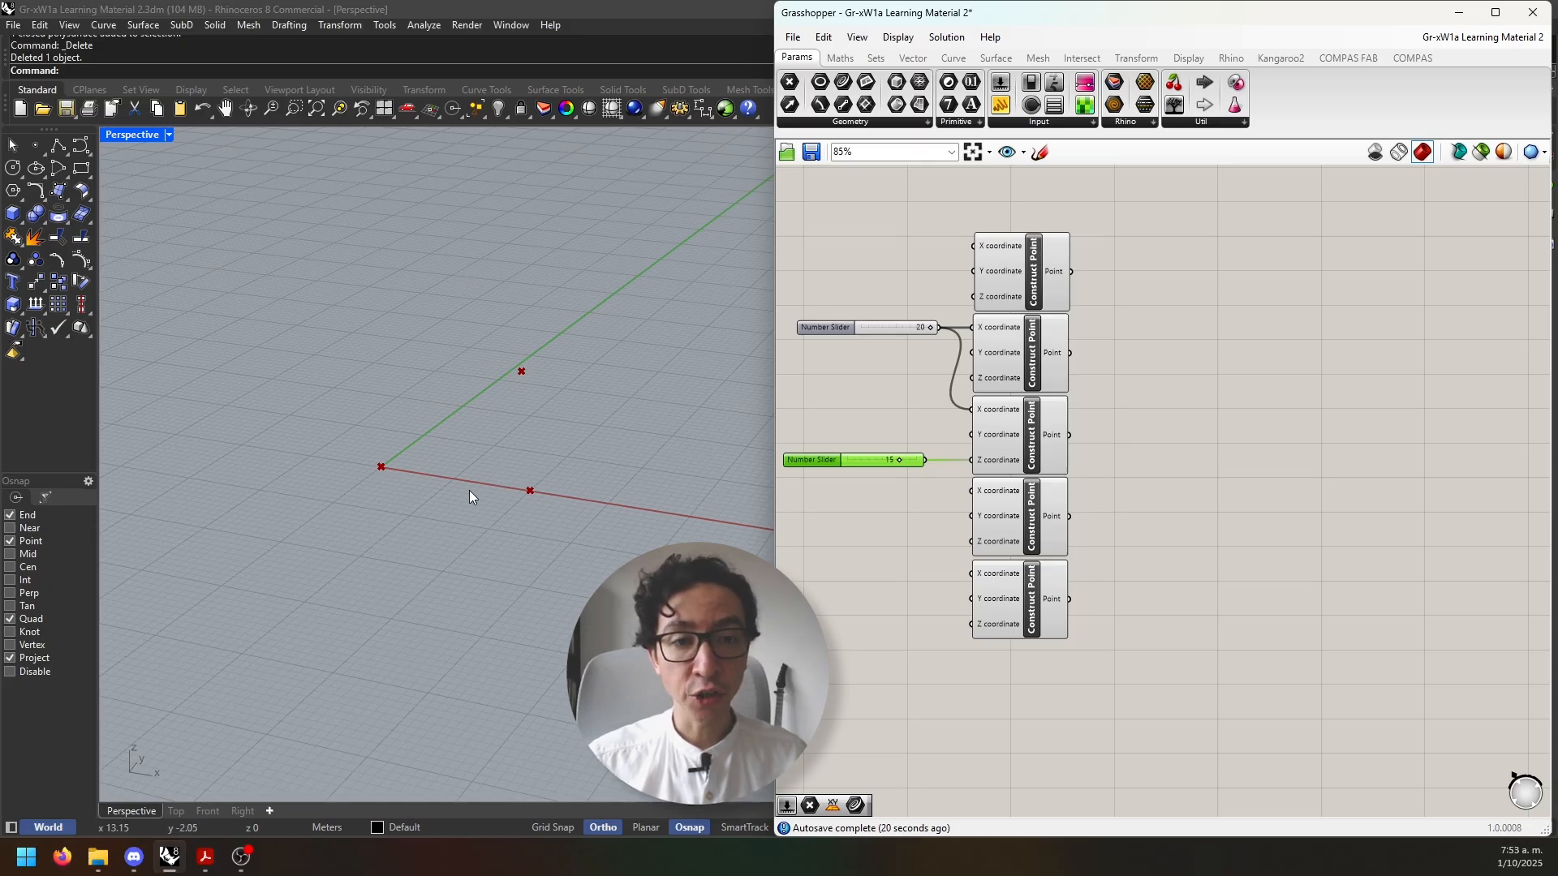
Add a Division component beside the fourth point and wire the 20 slider into its A input
{"action": "double_click", "coordinate": [928, 541]}
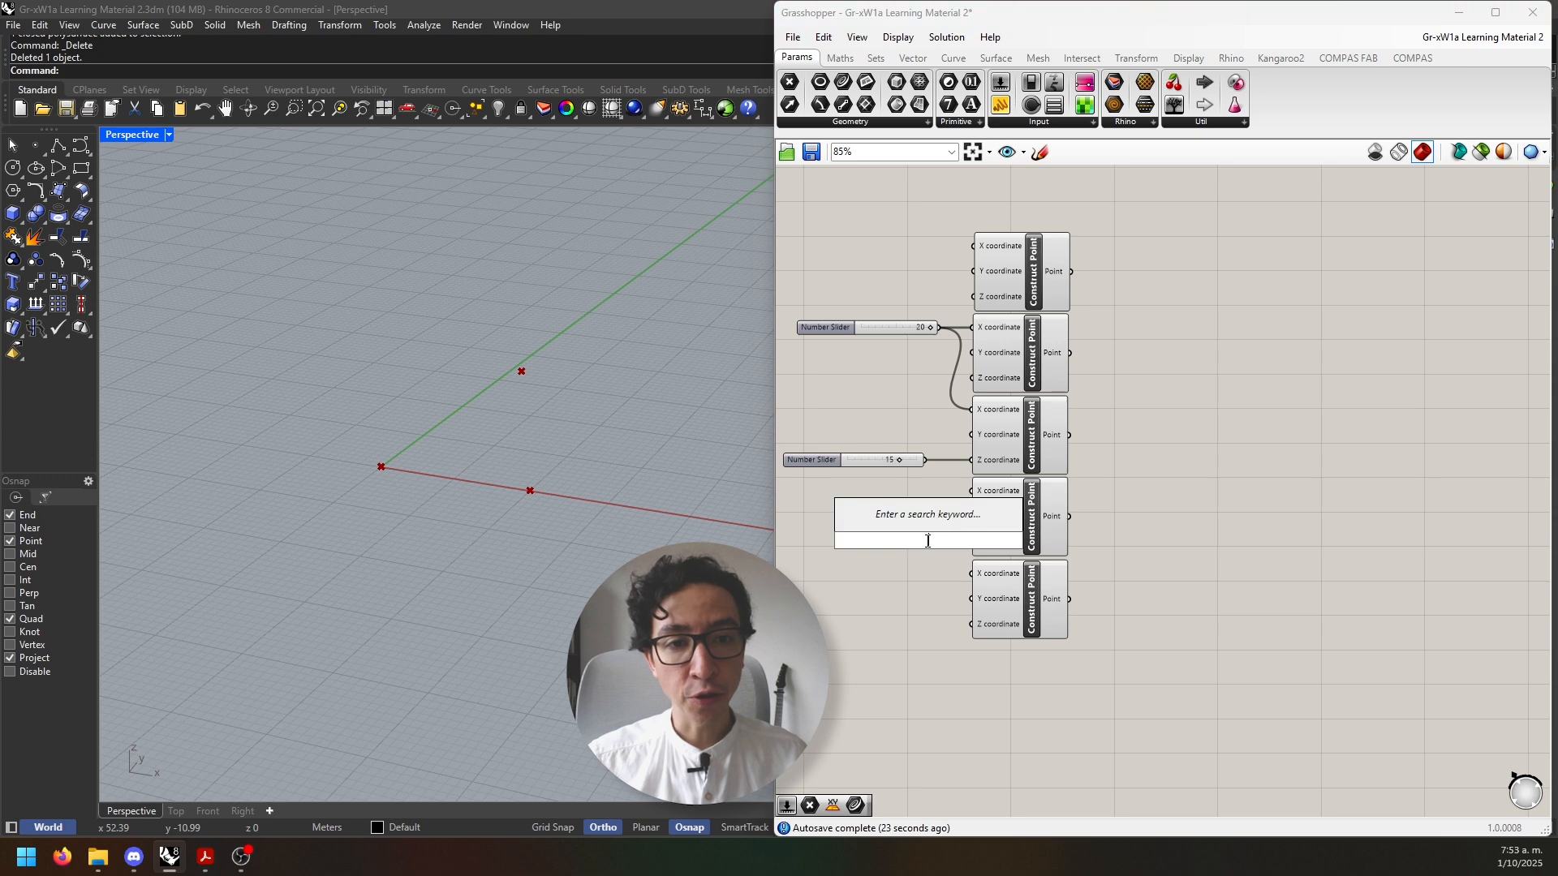
{"action": "type", "text": "divis"}
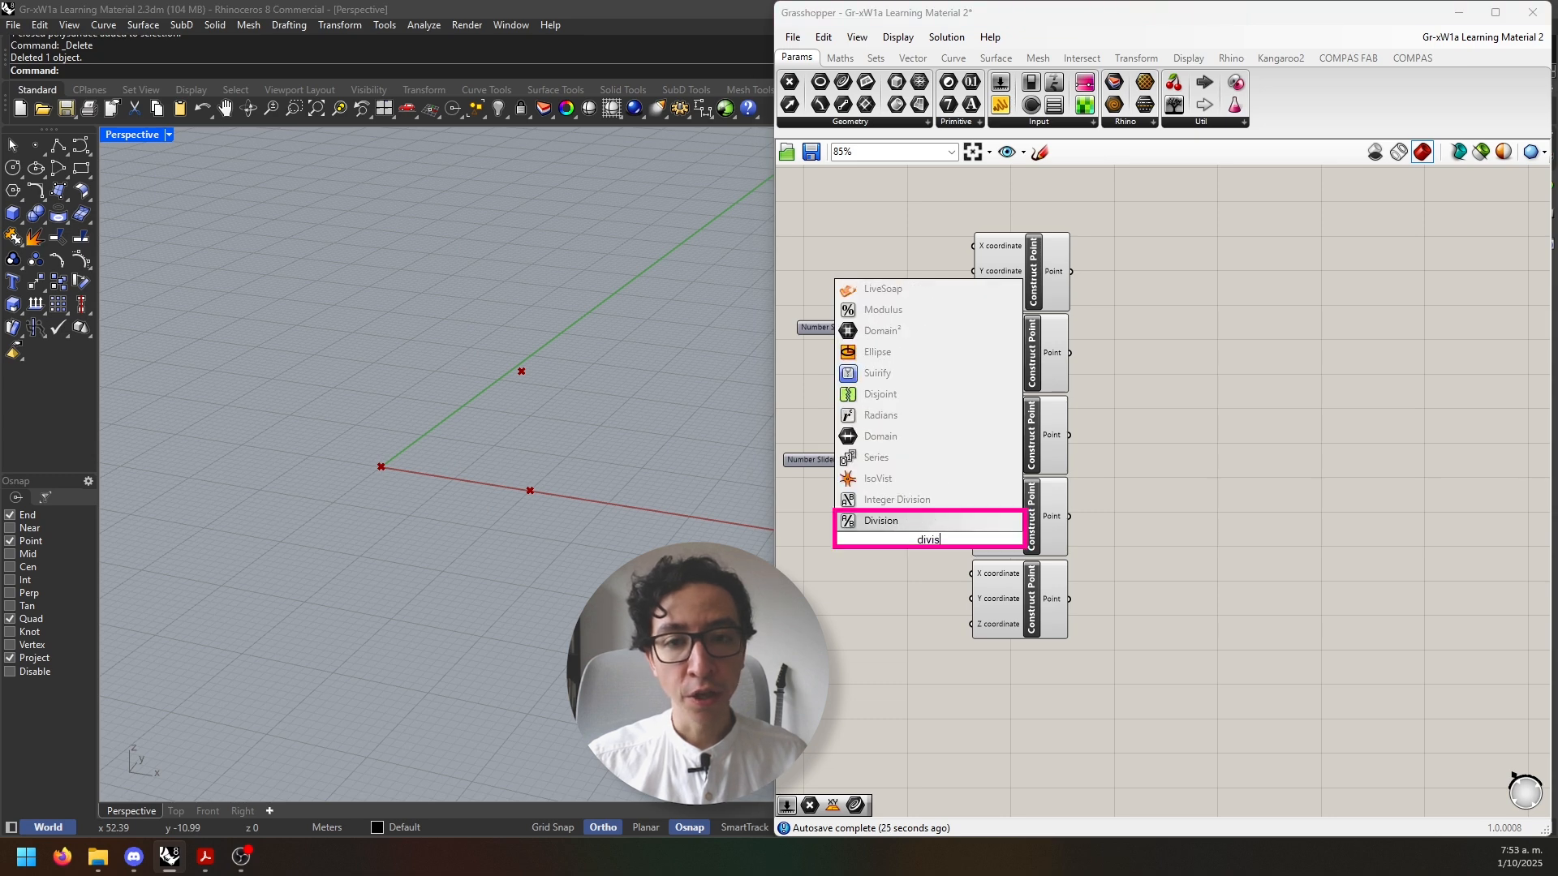
{"action": "key", "text": "Return"}
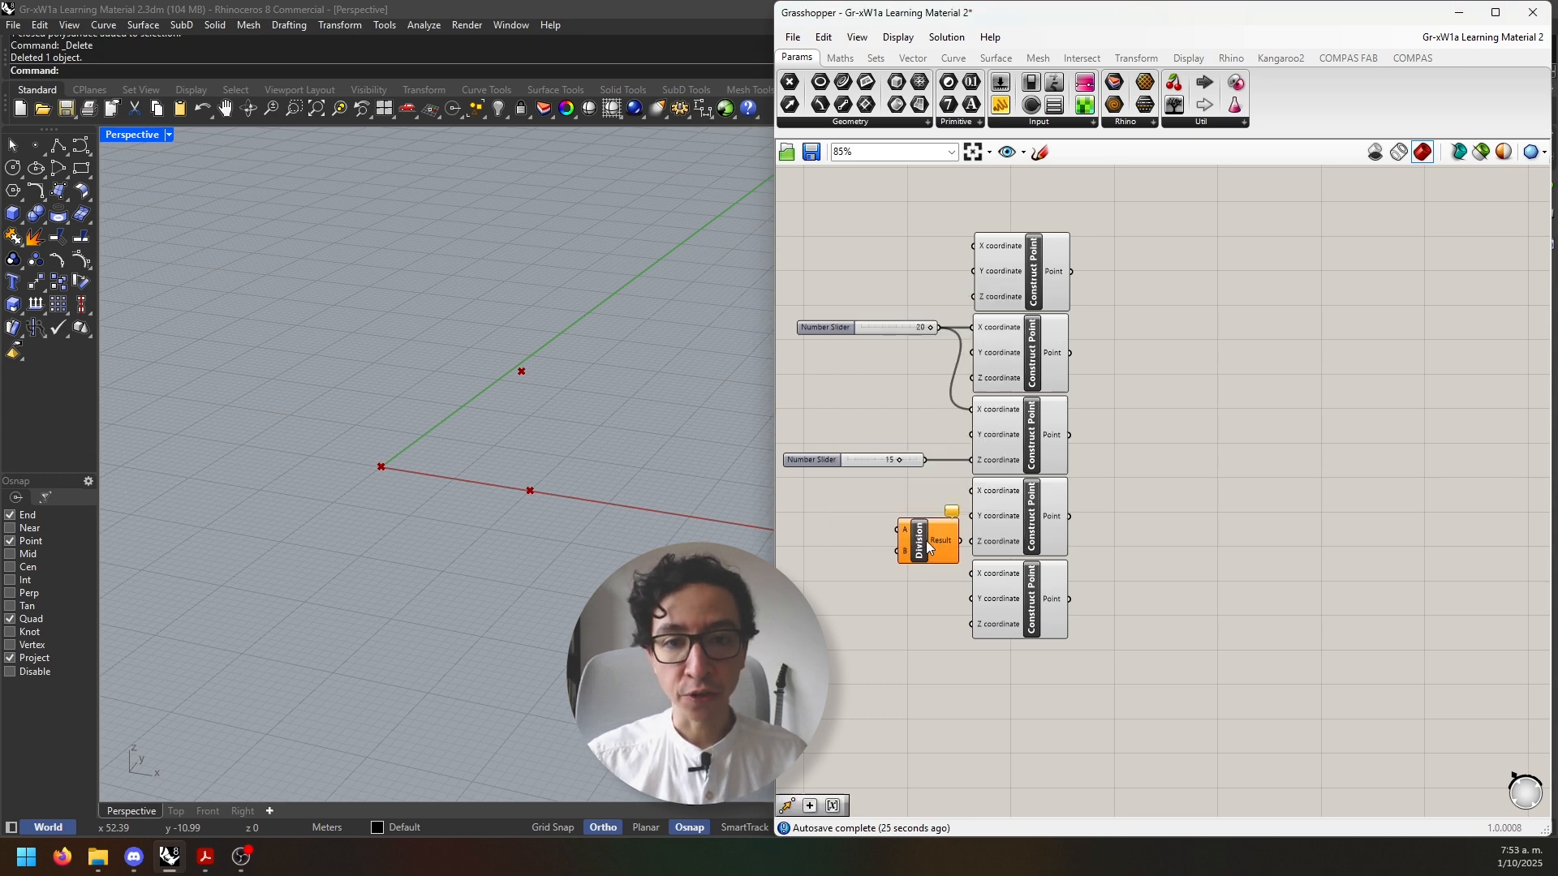
{"action": "left_click_drag", "start_coordinate": [928, 545], "coordinate": [922, 535]}
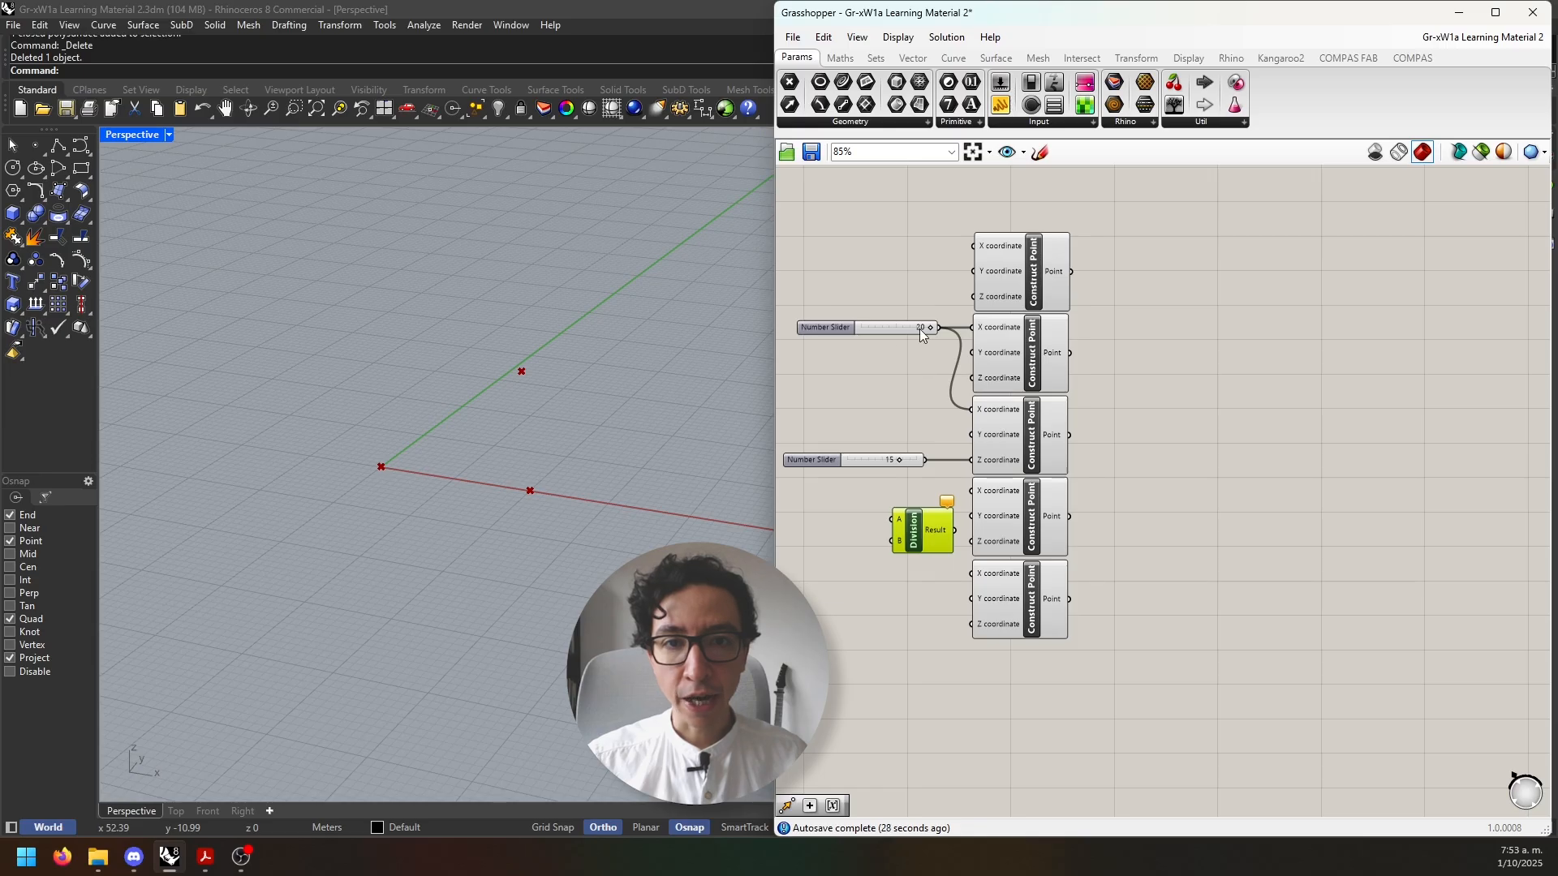
{"action": "left_click_drag", "start_coordinate": [942, 328], "coordinate": [894, 519]}
Give Division's B input a fixed divisor that halves the slider value and wire its Result to the fourth point's X coordinate
{"action": "right_click", "coordinate": [899, 539]}
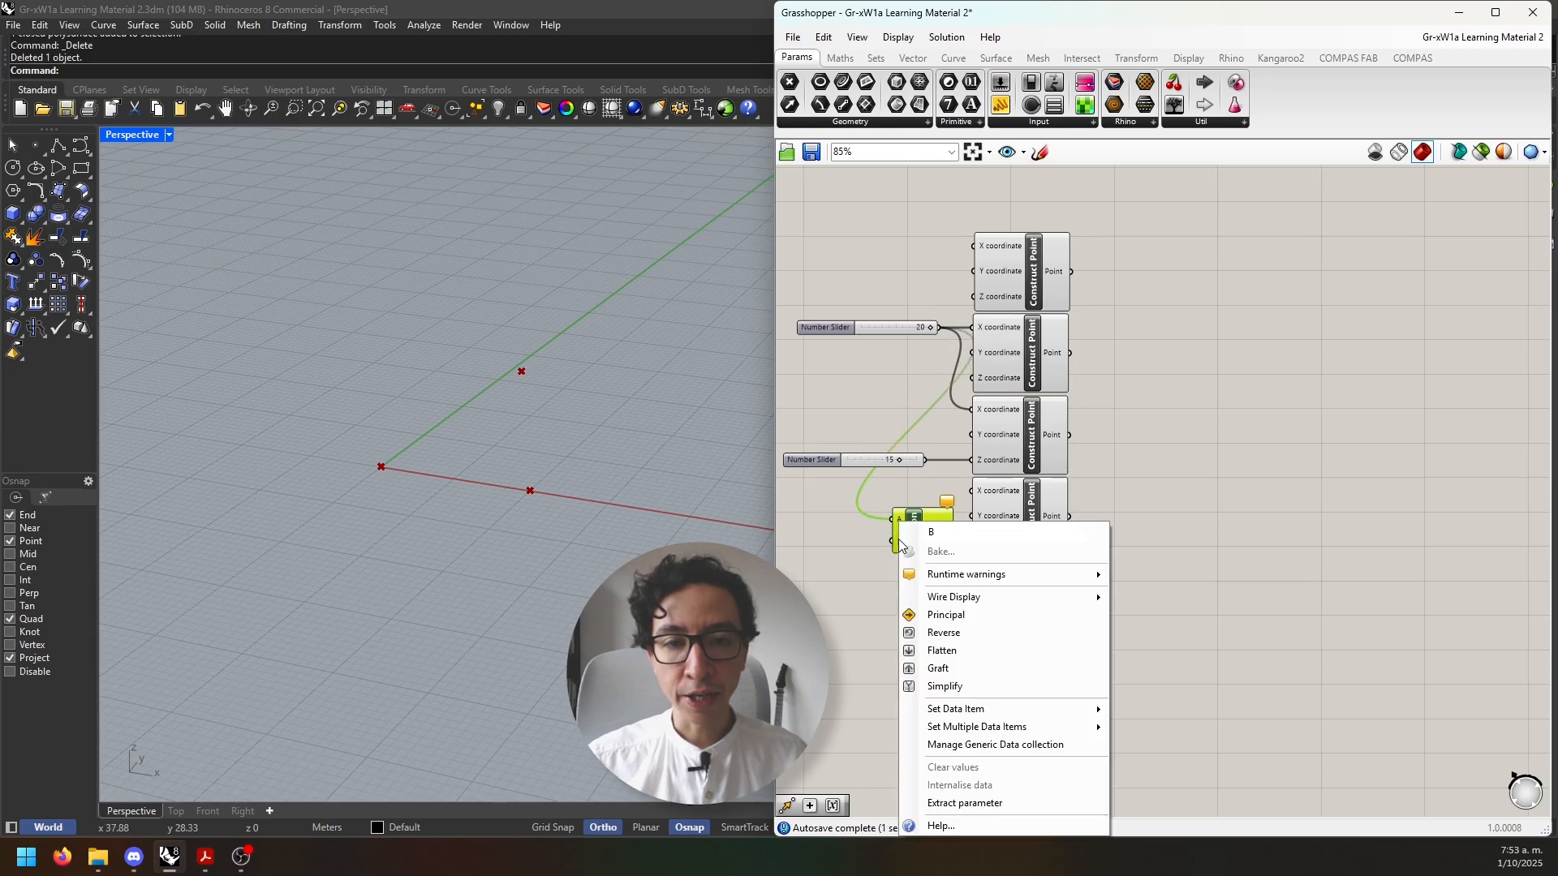
{"action": "mouse_move", "coordinate": [1014, 709]}
{"action": "left_click", "coordinate": [1152, 713]}
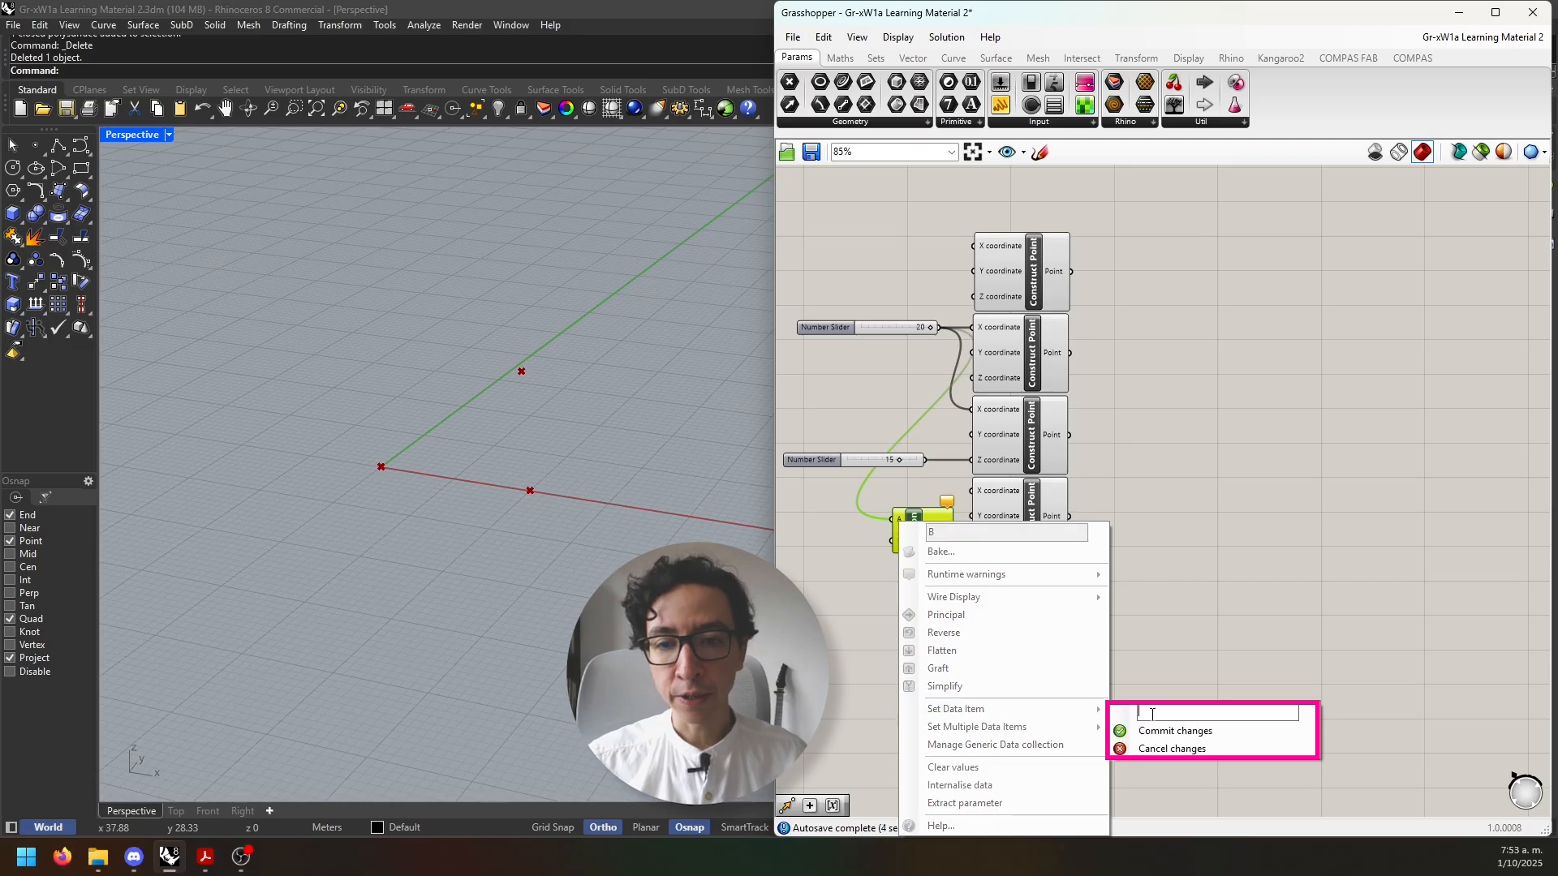
{"action": "left_click", "coordinate": [1120, 696]}
{"action": "scroll", "coordinate": [908, 554], "scroll_direction": "up", "scroll_amount": 3}
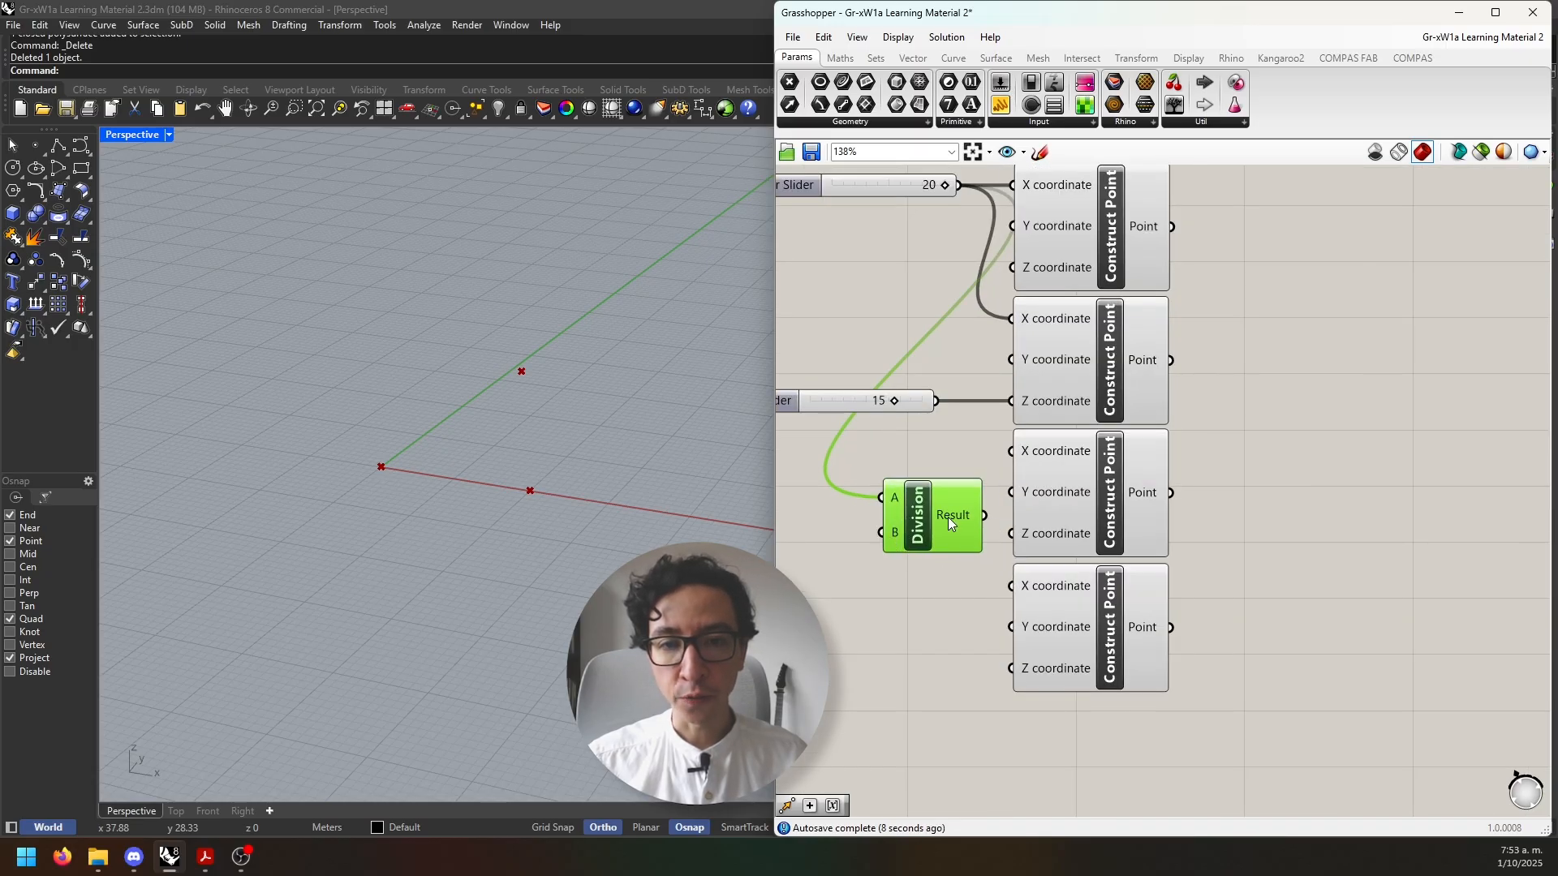
{"action": "left_click_drag", "start_coordinate": [948, 518], "coordinate": [1003, 452]}
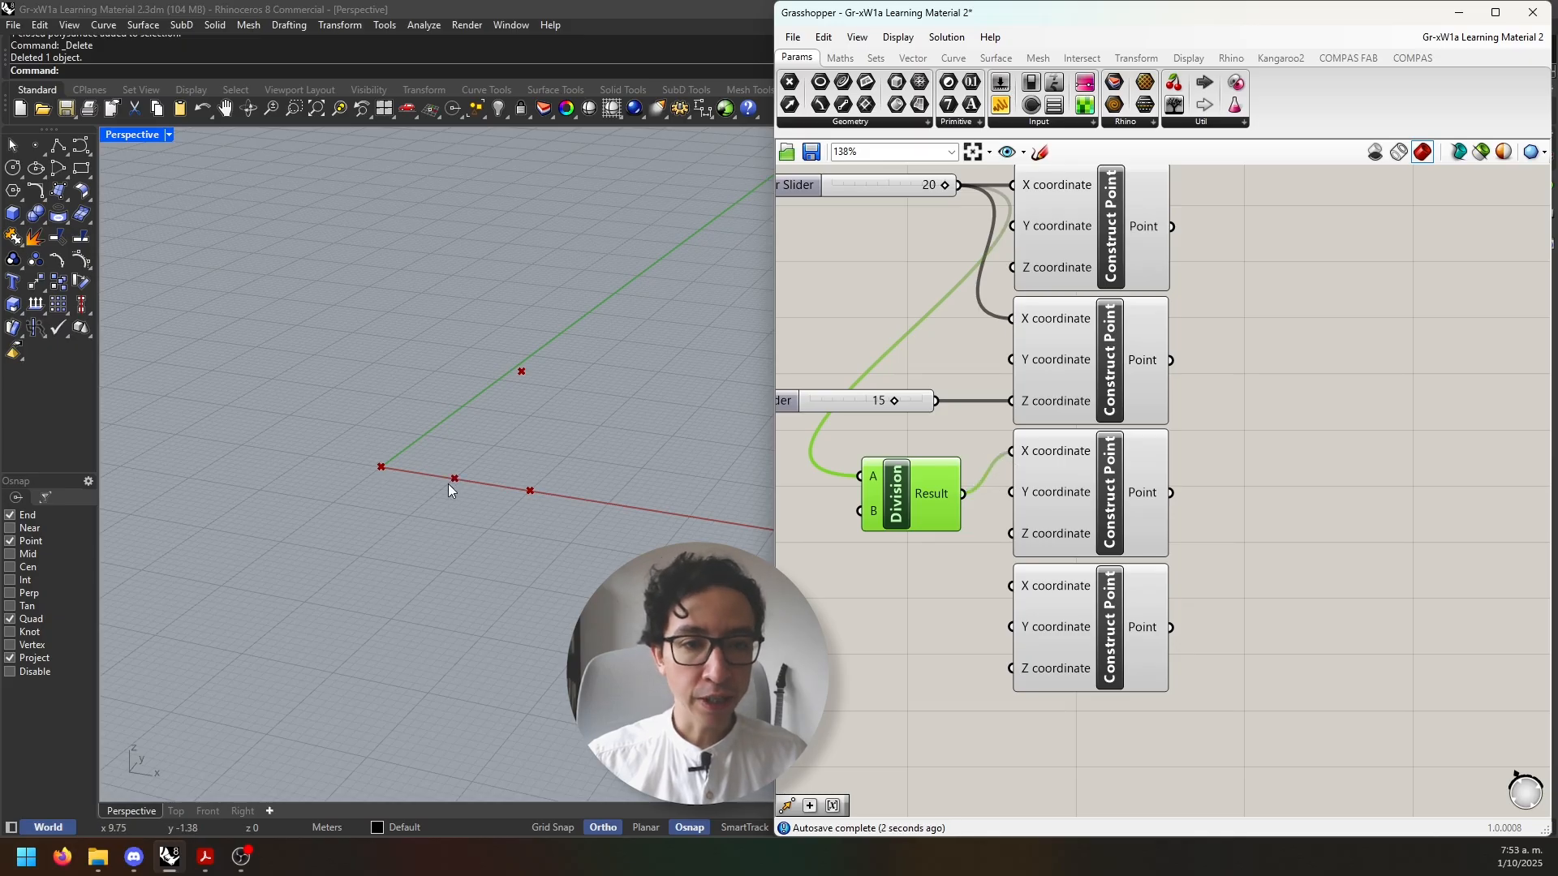
{"action": "left_click_drag", "start_coordinate": [896, 497], "coordinate": [897, 455]}
Add an Addition component below Division and wire the 15 slider into its A input, spacing the components apart
{"action": "double_click", "coordinate": [892, 565]}
{"action": "type", "text": "a"}
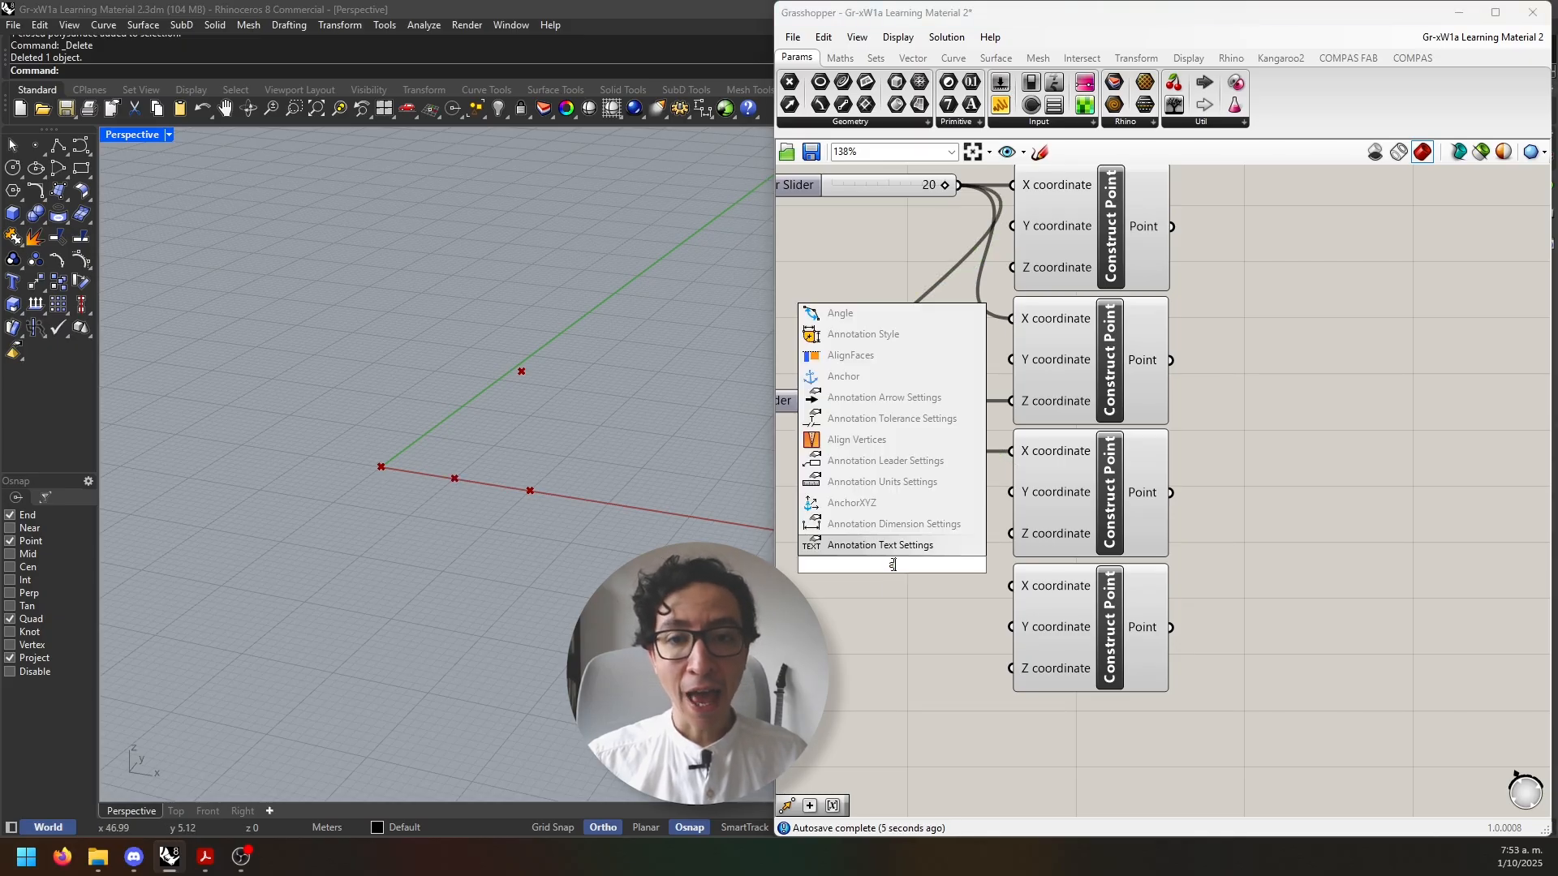
{"action": "type", "text": "d"}
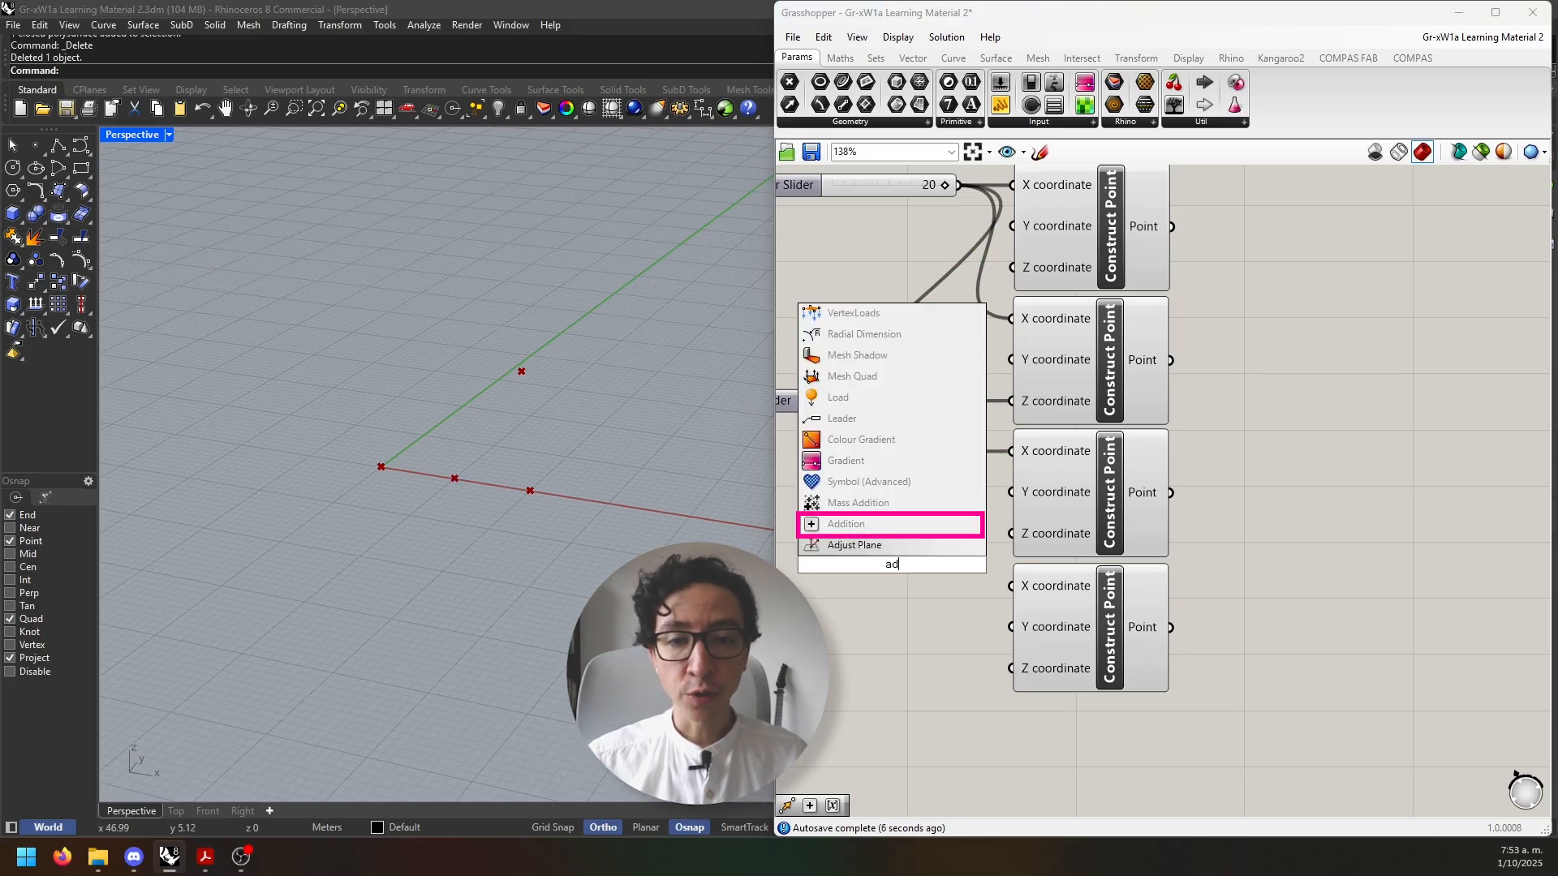
{"action": "left_click", "coordinate": [866, 527]}
{"action": "right_click_drag", "start_coordinate": [866, 536], "coordinate": [942, 546]}
{"action": "scroll", "coordinate": [933, 540], "scroll_direction": "down", "scroll_amount": 2}
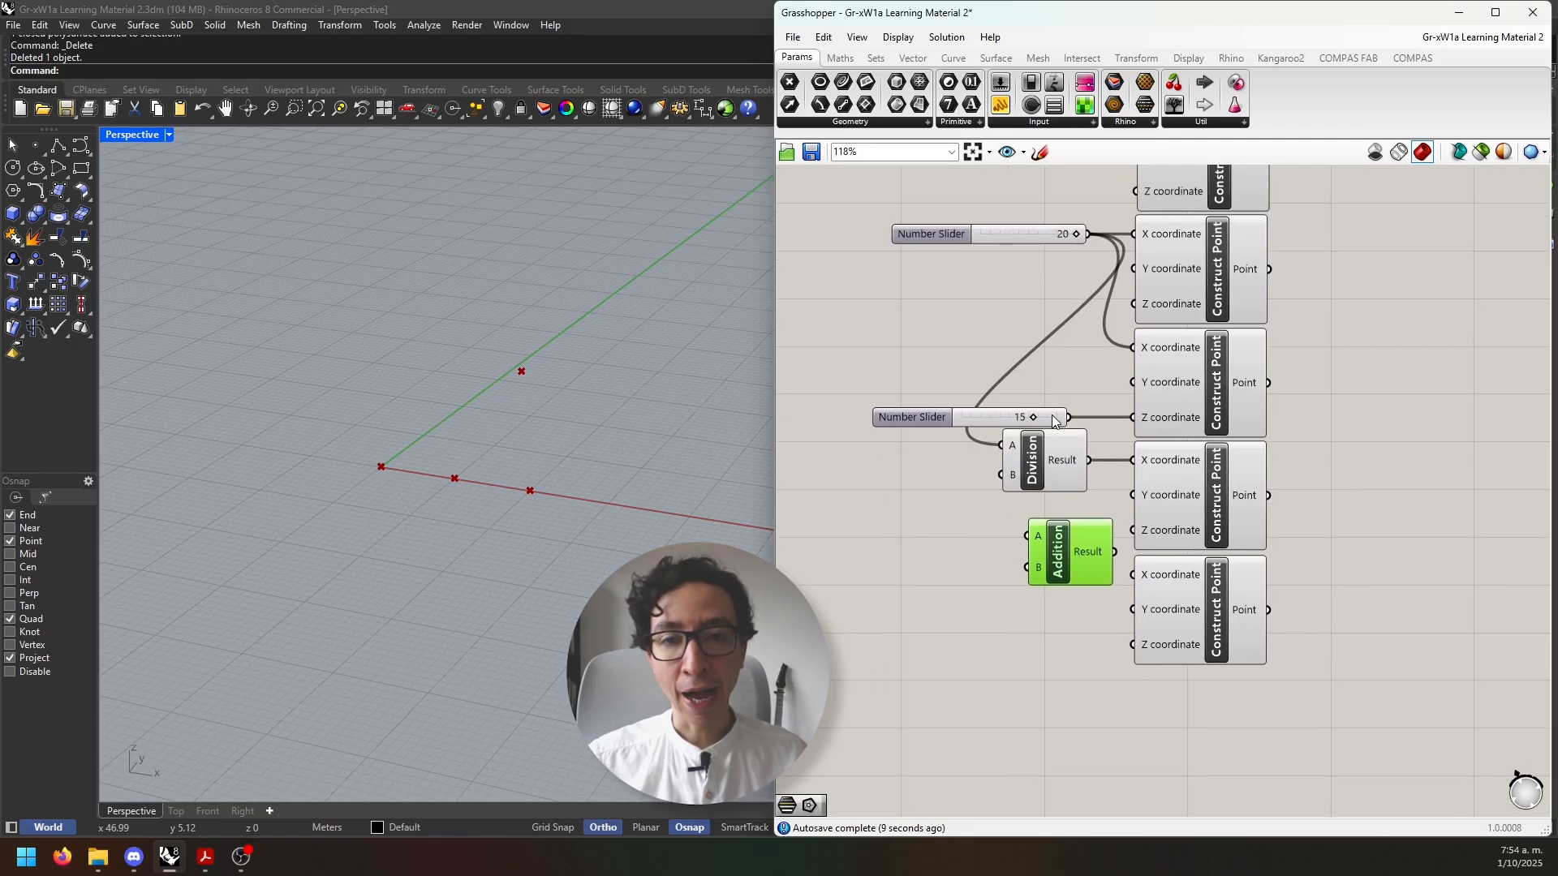
{"action": "left_click_drag", "start_coordinate": [1071, 417], "coordinate": [1024, 534]}
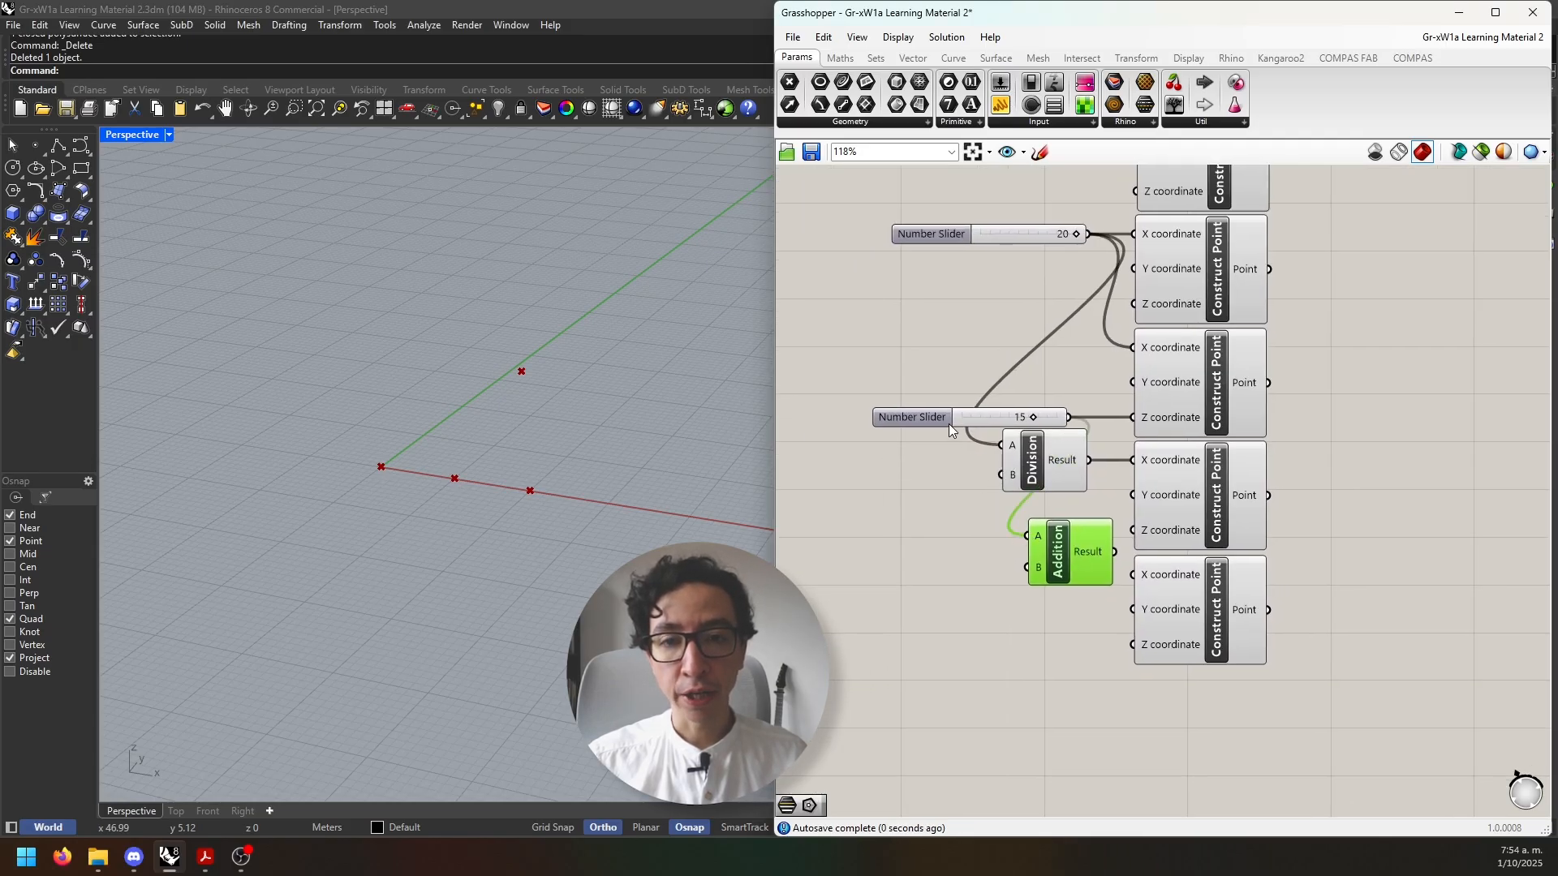
{"action": "left_click_drag", "start_coordinate": [948, 424], "coordinate": [829, 423]}
{"action": "mouse_move", "coordinate": [1095, 565]}
{"action": "left_mouse_down"}
{"action": "mouse_move", "coordinate": [1055, 549]}
{"action": "mouse_move", "coordinate": [1079, 545]}
{"action": "left_mouse_up"}
Duplicate the 15 slider below the original and wire the copy into Addition's B input
{"action": "left_click", "coordinate": [959, 543]}
{"action": "left_click", "coordinate": [812, 431]}
{"action": "right_click_drag", "start_coordinate": [842, 495], "coordinate": [956, 502]}
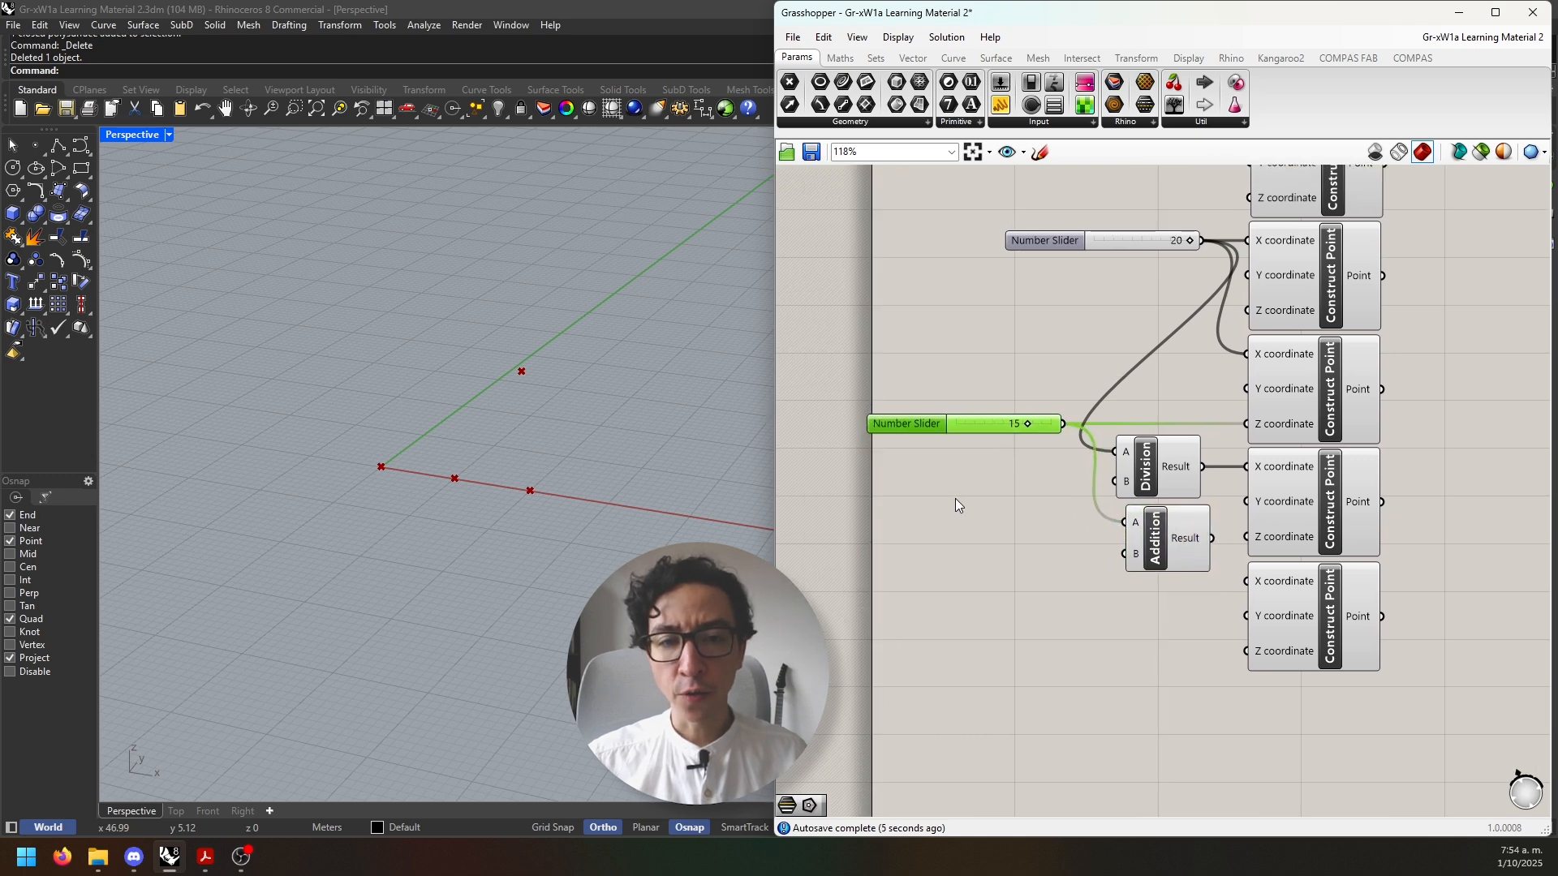
{"action": "key", "text": "ctrl+c"}
{"action": "key", "text": "ctrl+v"}
{"action": "left_click_drag", "start_coordinate": [941, 435], "coordinate": [931, 572]}
{"action": "left_click_drag", "start_coordinate": [1061, 564], "coordinate": [1124, 553]}
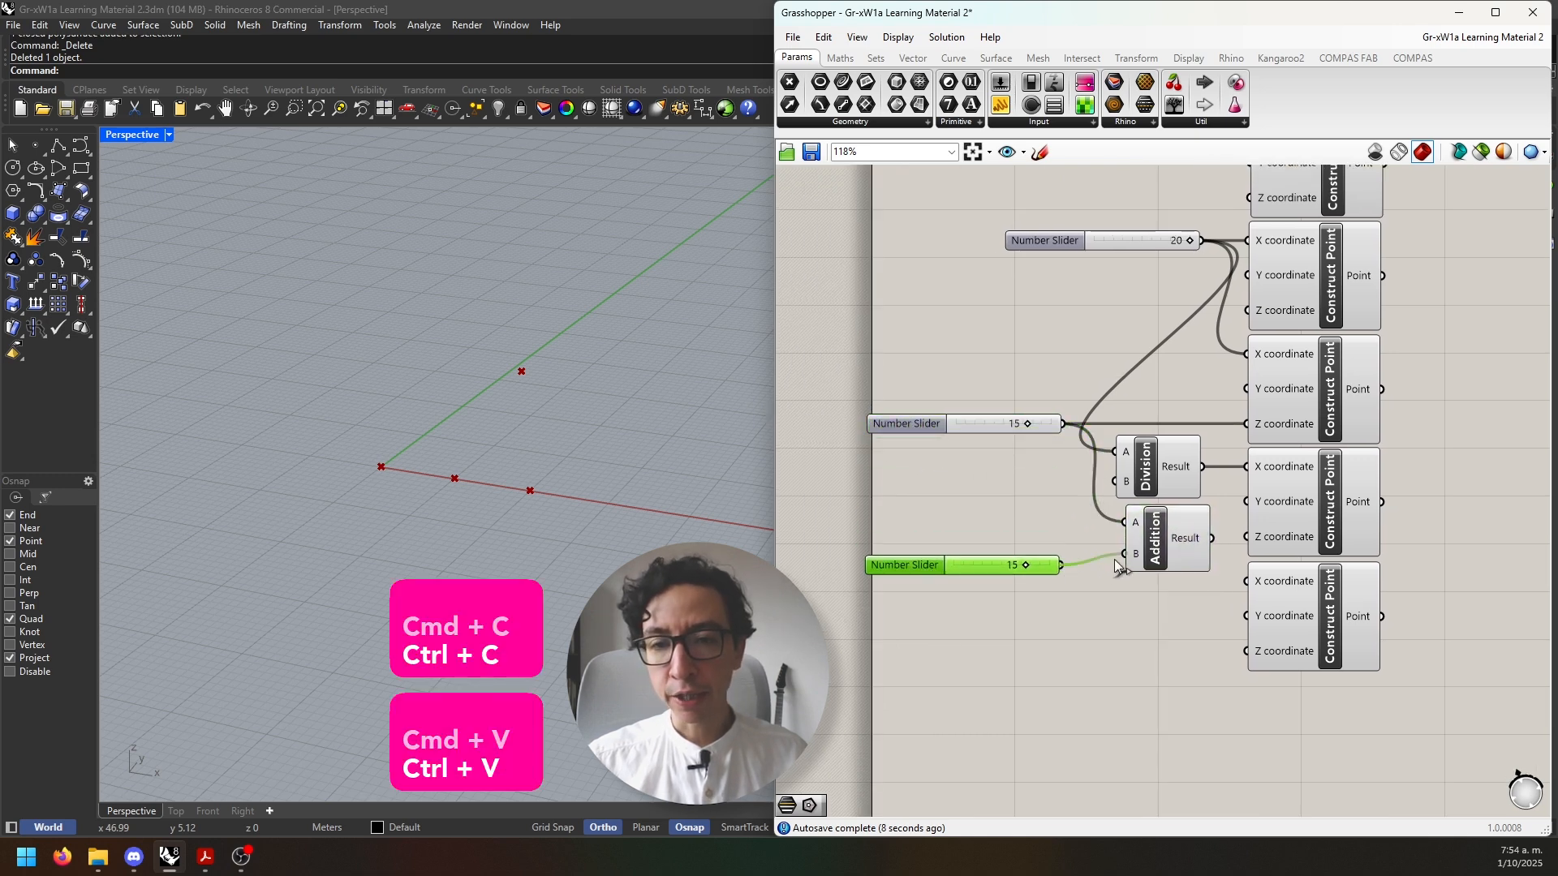
Wire Addition's Result to the fourth point's Z coordinate and set the duplicated slider to 9
{"action": "left_click_drag", "start_coordinate": [921, 568], "coordinate": [931, 557]}
{"action": "left_click_drag", "start_coordinate": [1212, 539], "coordinate": [1235, 539]}
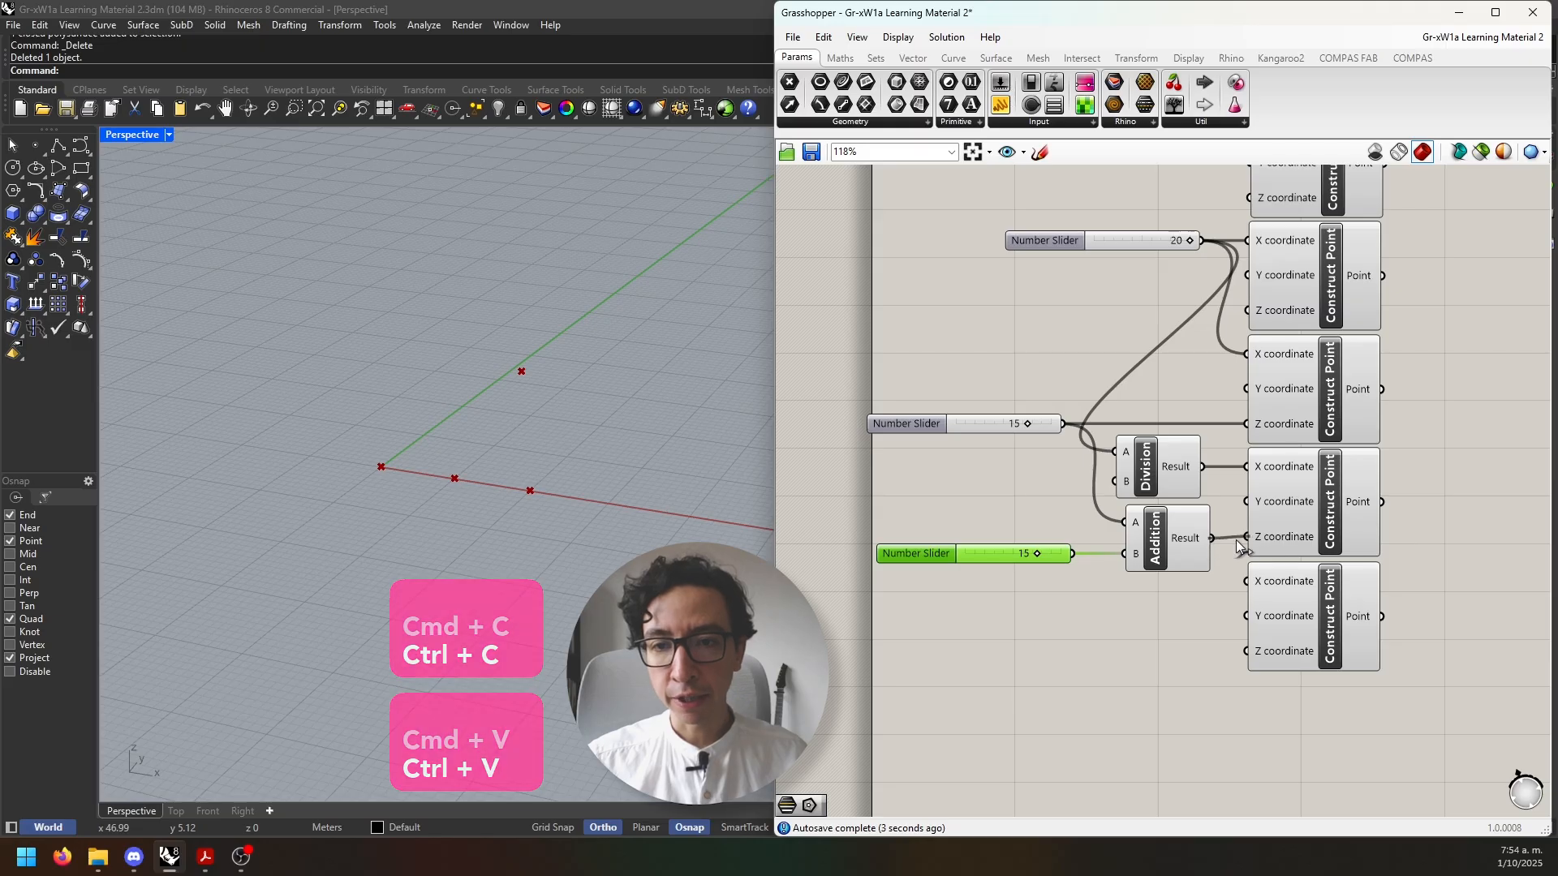
{"action": "left_click_drag", "start_coordinate": [1037, 555], "coordinate": [1018, 554]}
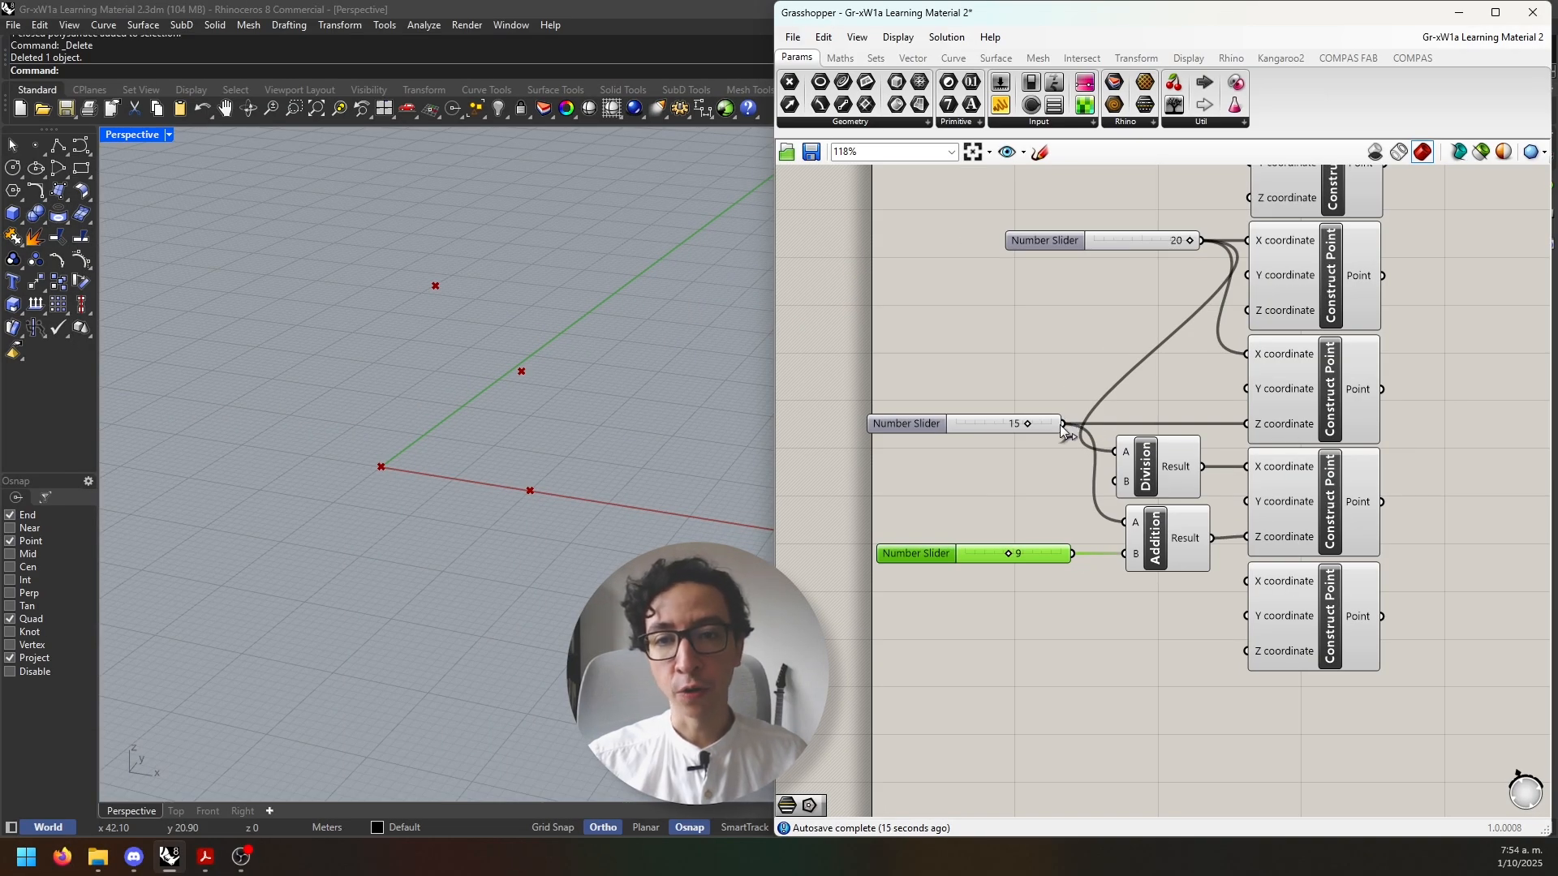
Wire the 15 slider to the fifth point's Z coordinate
{"action": "left_click_drag", "start_coordinate": [1062, 424], "coordinate": [1249, 653]}
{"action": "left_click", "coordinate": [1205, 689]}
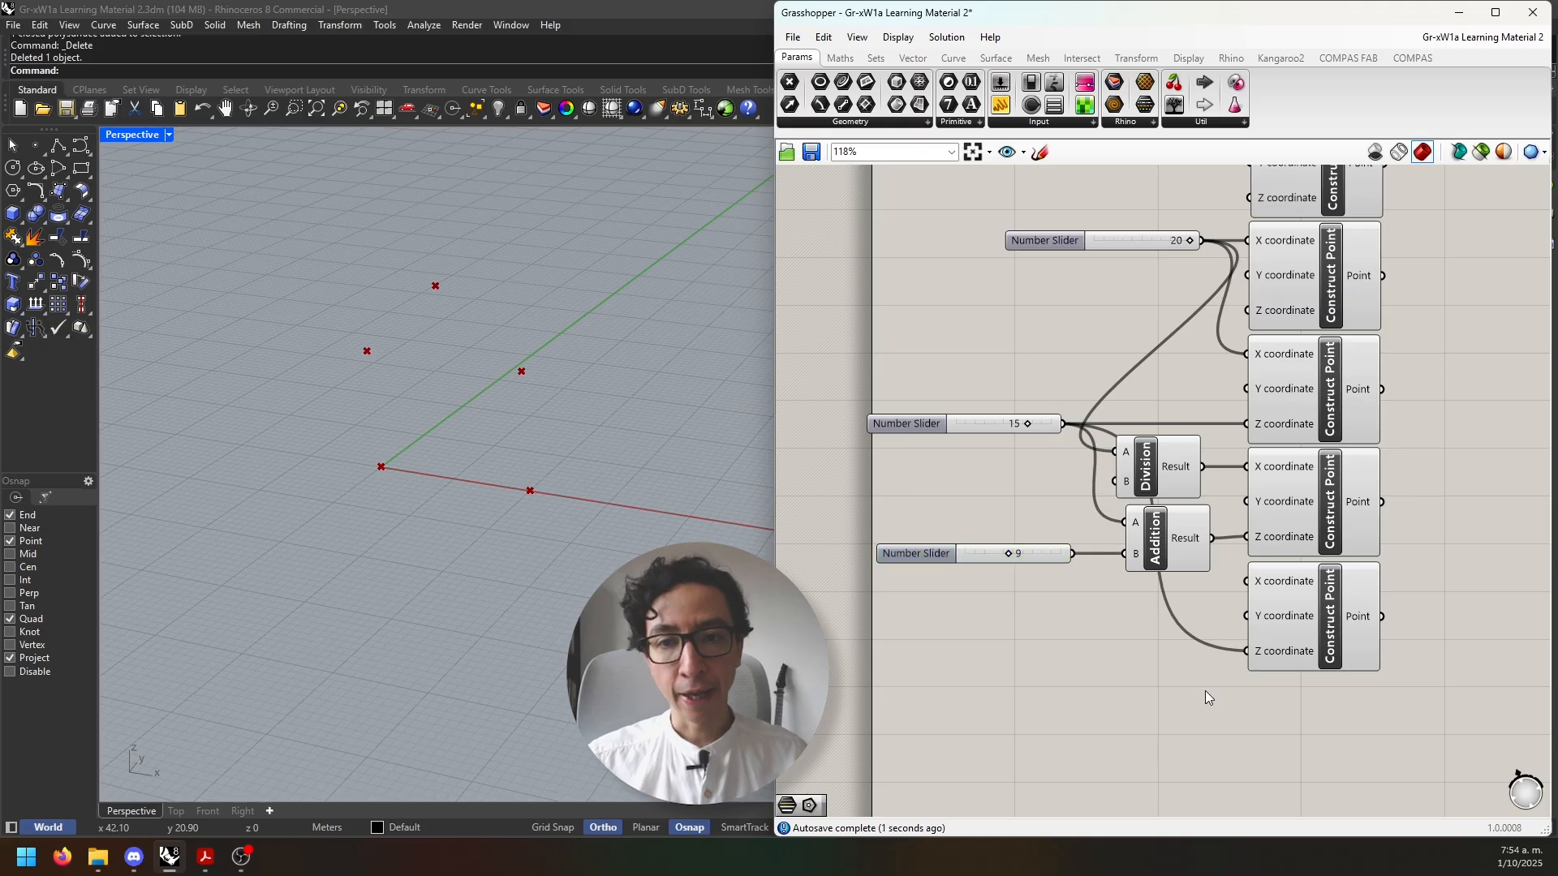
{"action": "scroll", "coordinate": [1178, 625], "scroll_direction": "down", "scroll_amount": 2}
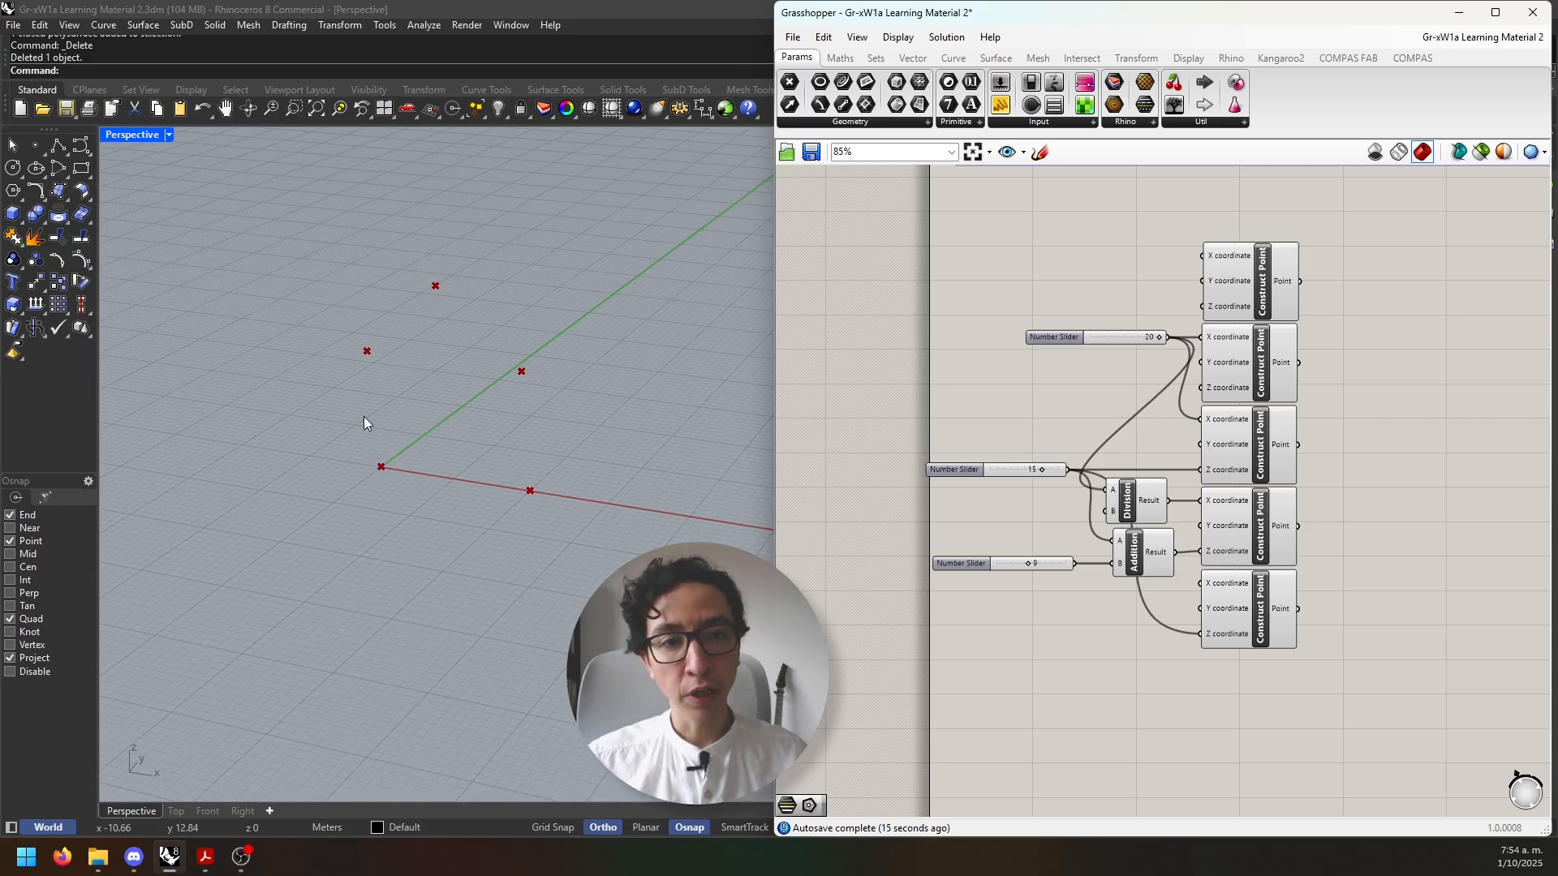
Add a PolyLine component beside the Construct Point components
{"action": "right_click_drag", "start_coordinate": [1481, 372], "coordinate": [1263, 364]}
{"action": "double_click", "coordinate": [1262, 362]}
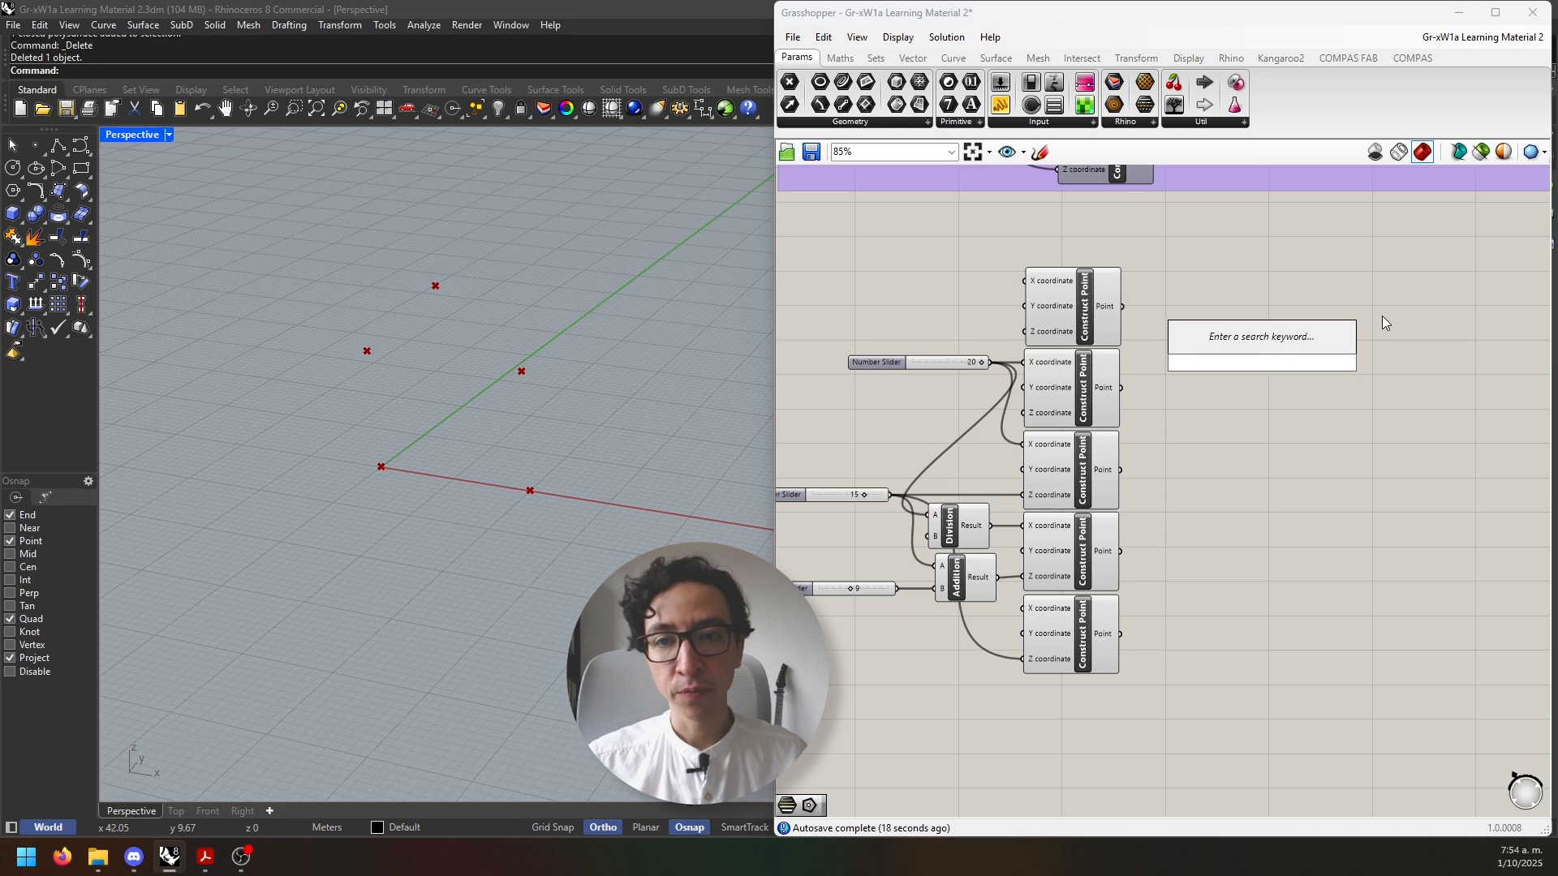
{"action": "type", "text": "poly"}
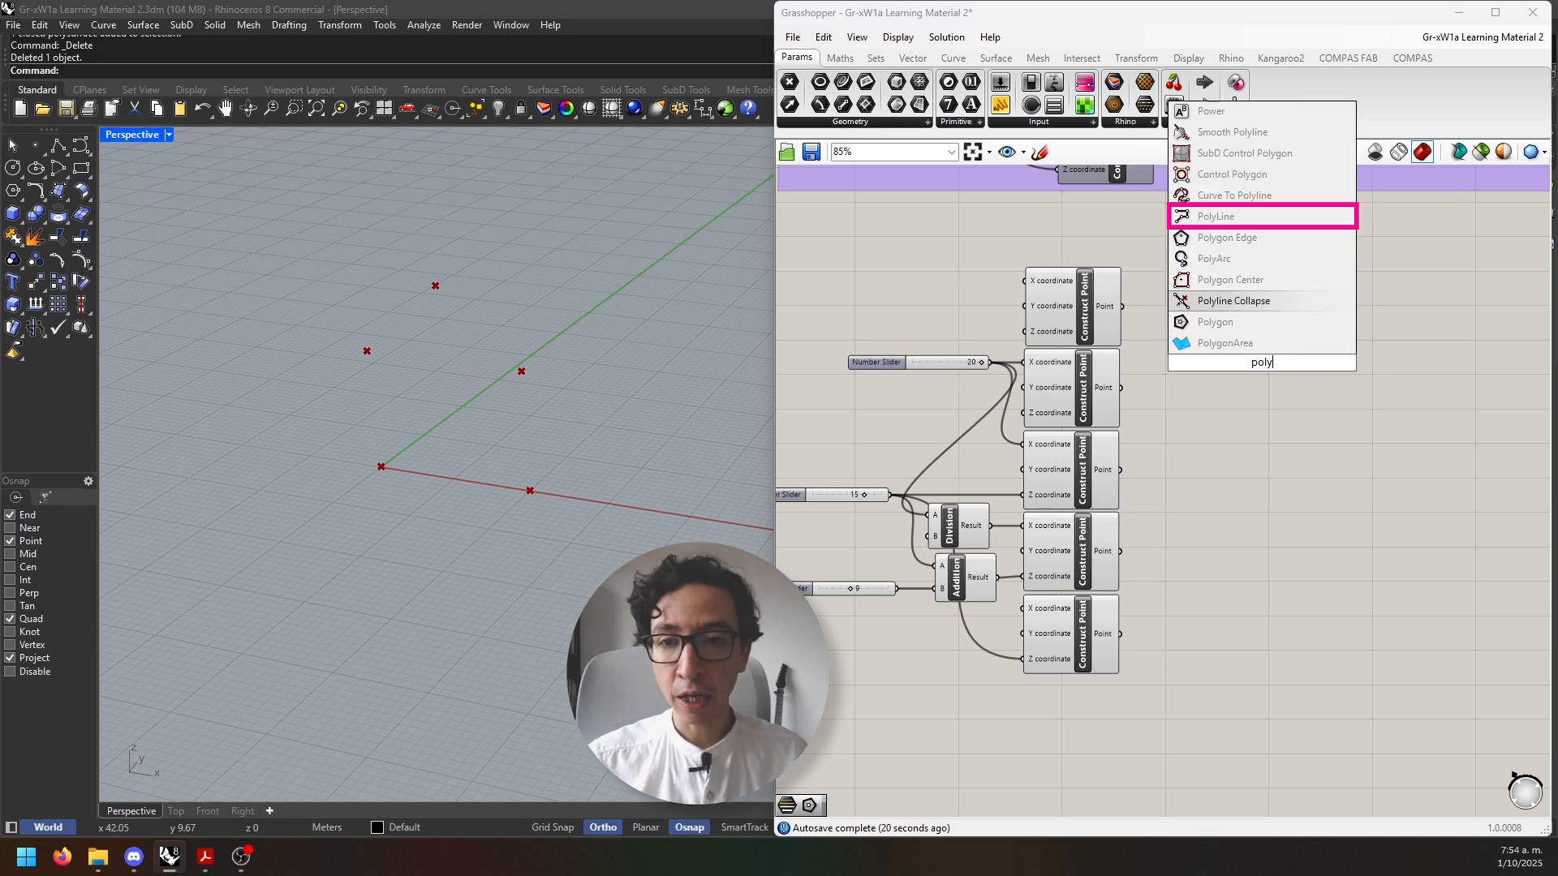
{"action": "left_click", "coordinate": [1233, 216]}
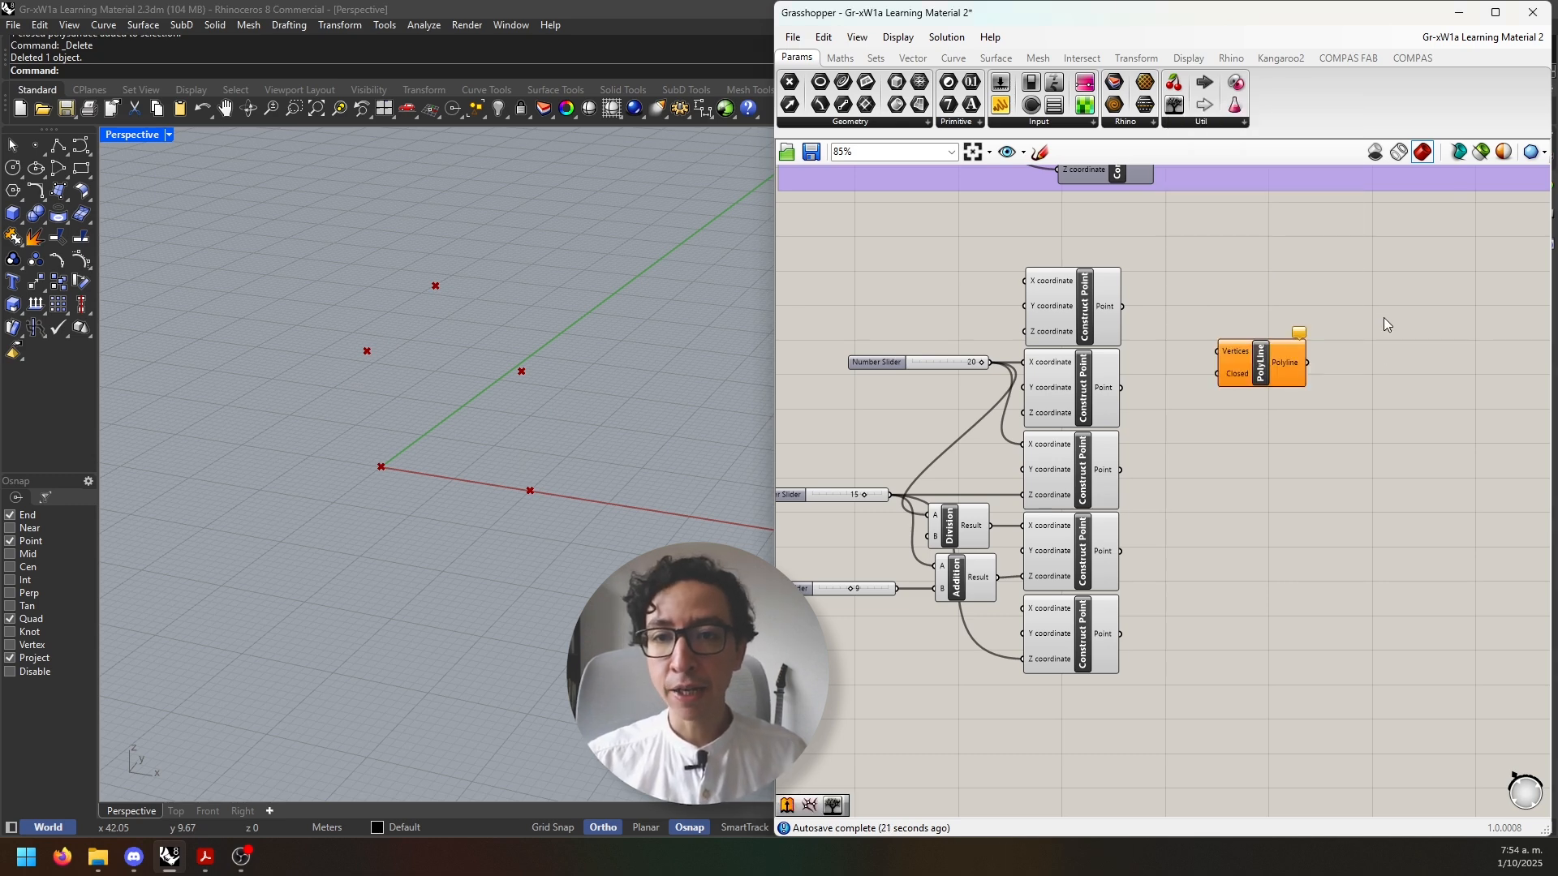
{"action": "left_click", "coordinate": [1269, 363]}
Wire all five Construct Point outputs, in order from first to fifth, into PolyLine's Vertices input
{"action": "scroll", "coordinate": [1269, 364], "scroll_direction": "up", "scroll_amount": 3}
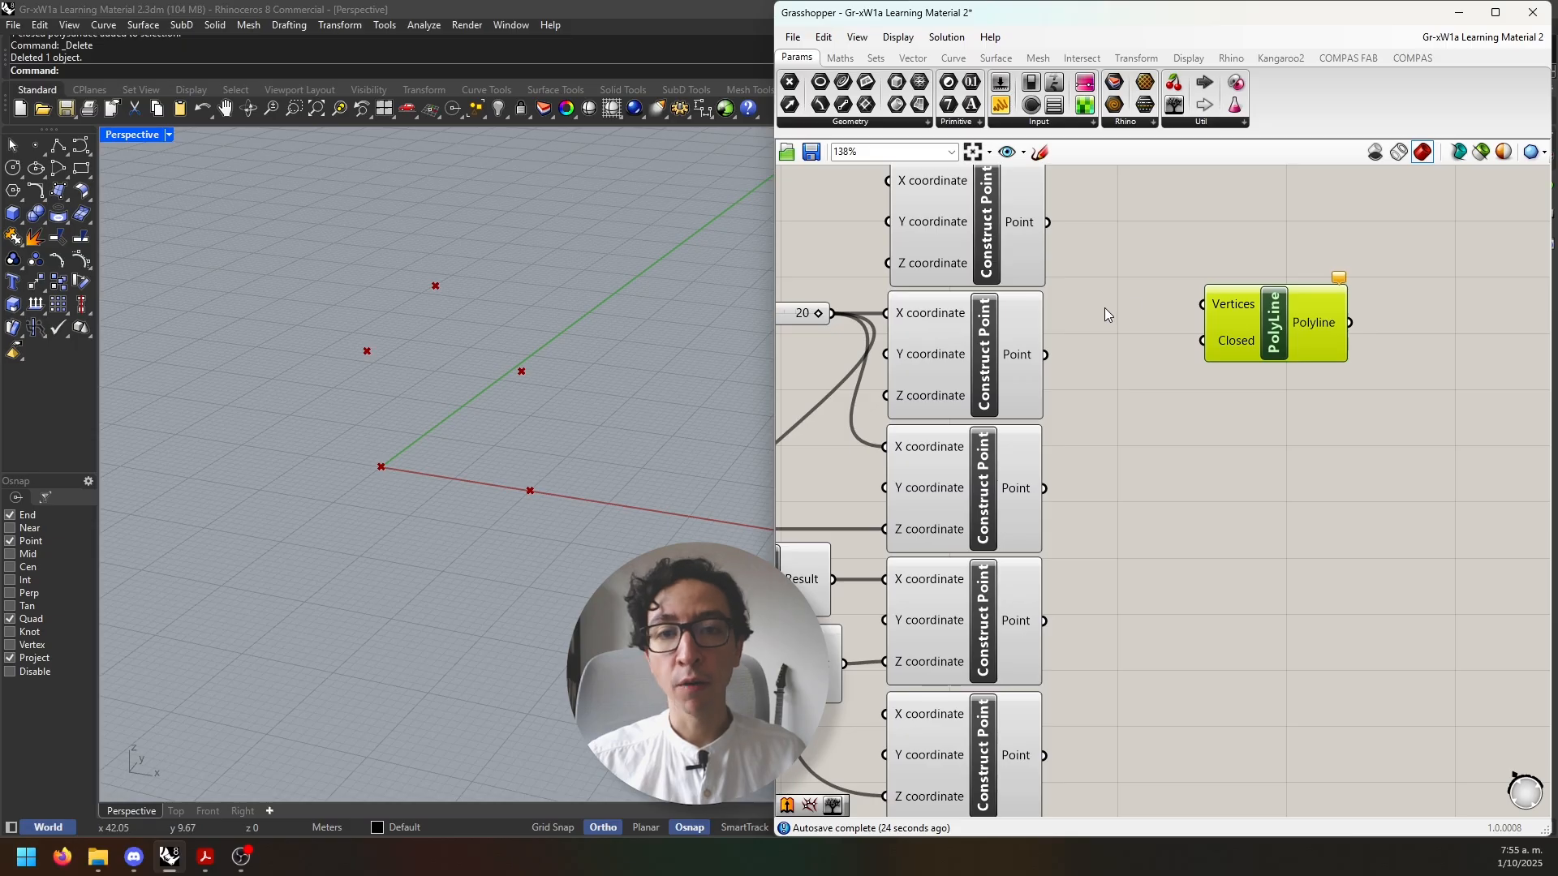
{"action": "scroll", "coordinate": [1103, 299], "scroll_direction": "down", "scroll_amount": 1}
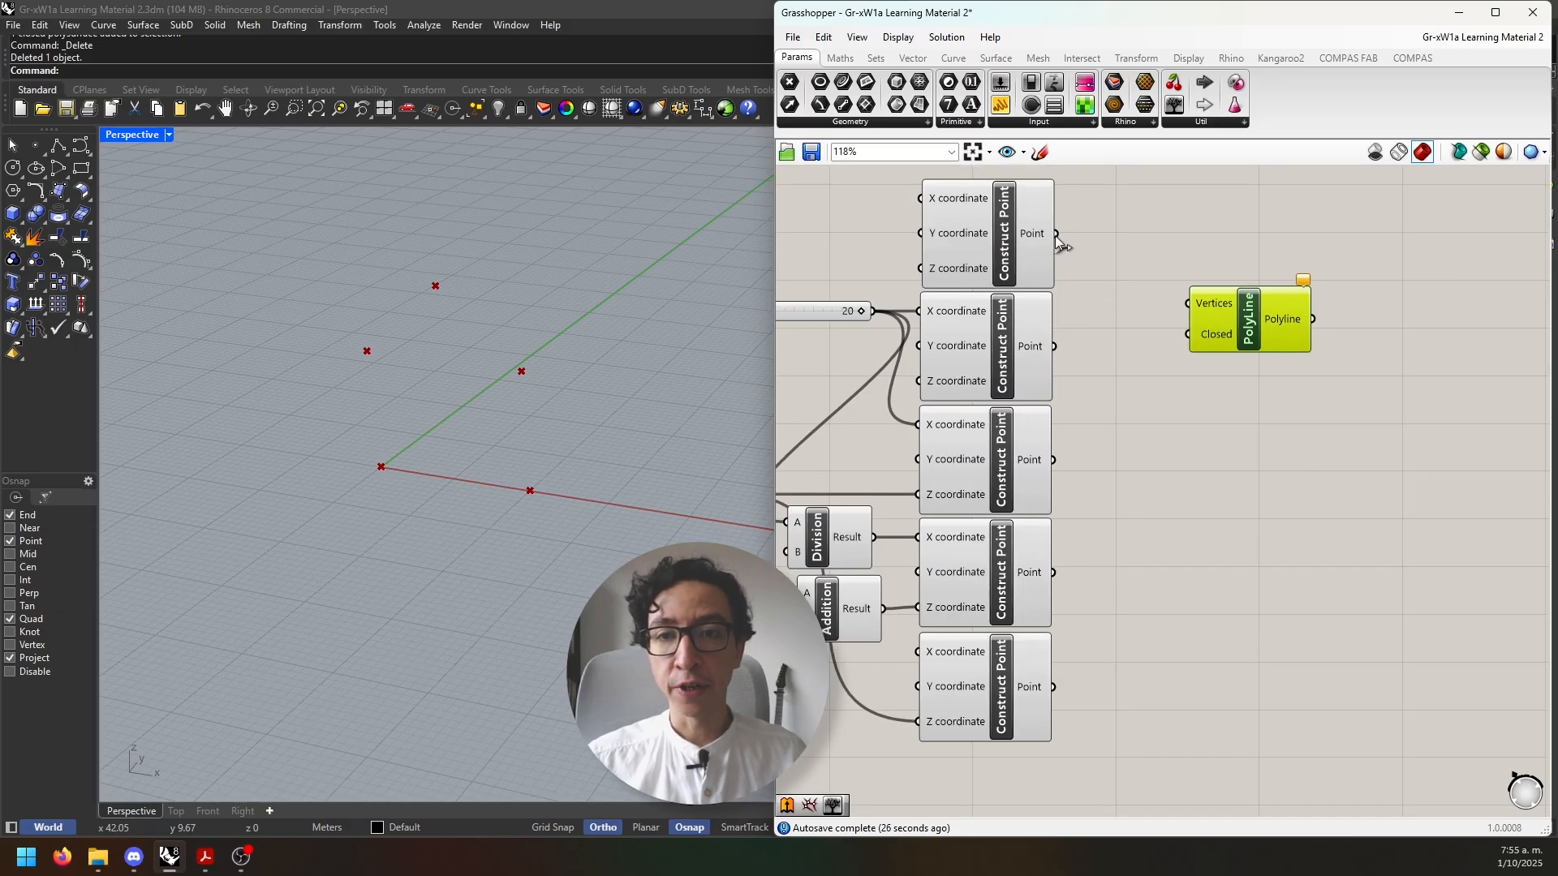
{"action": "left_click_drag", "start_coordinate": [1057, 234], "coordinate": [1188, 303]}
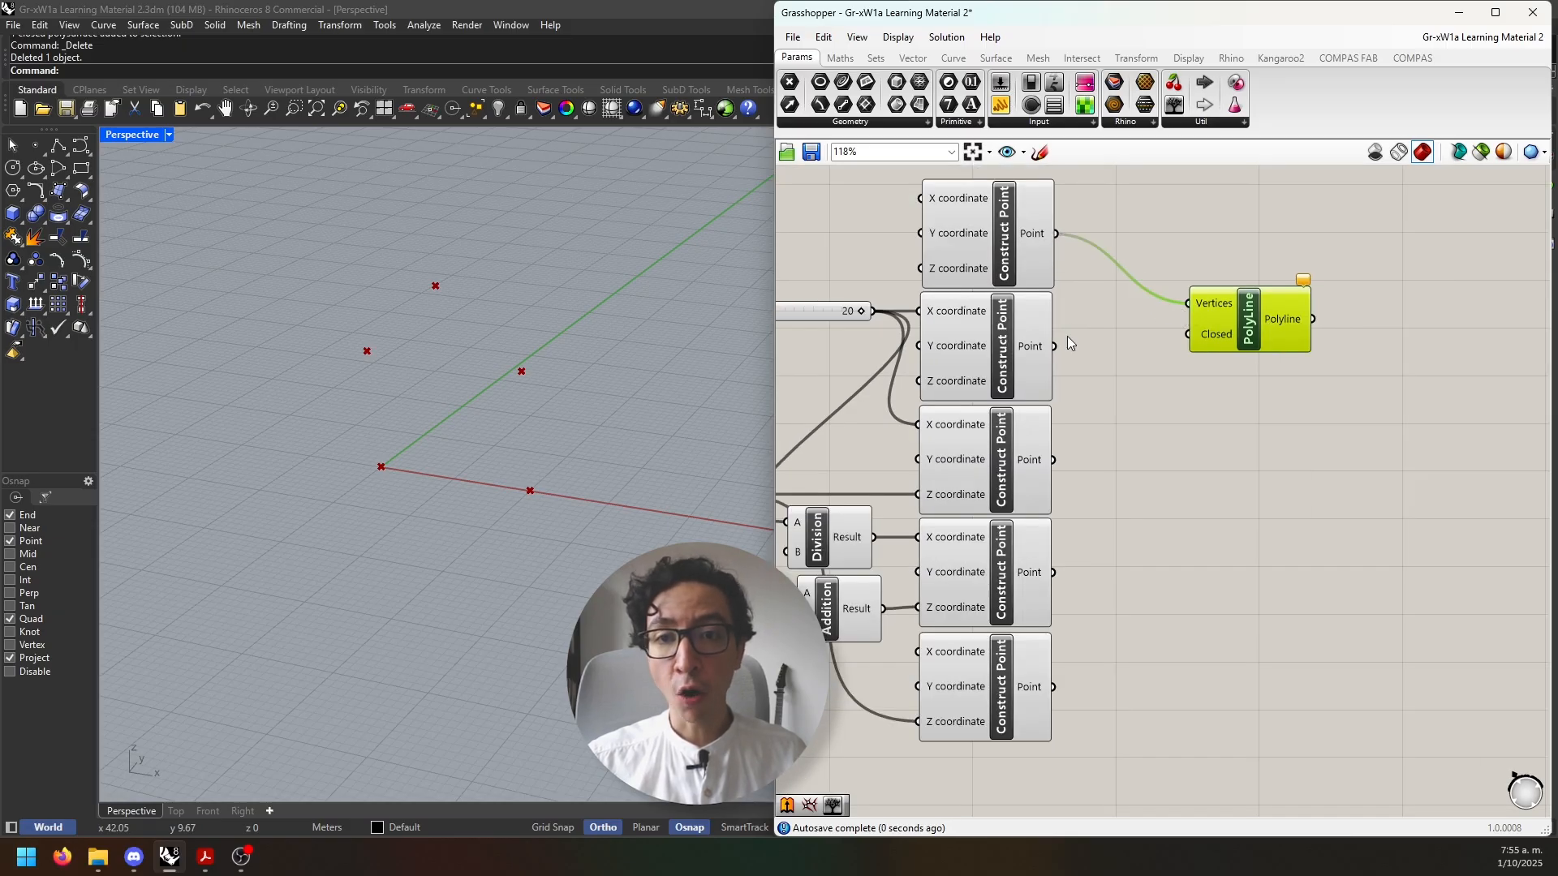
{"action": "key", "text": "shift"}
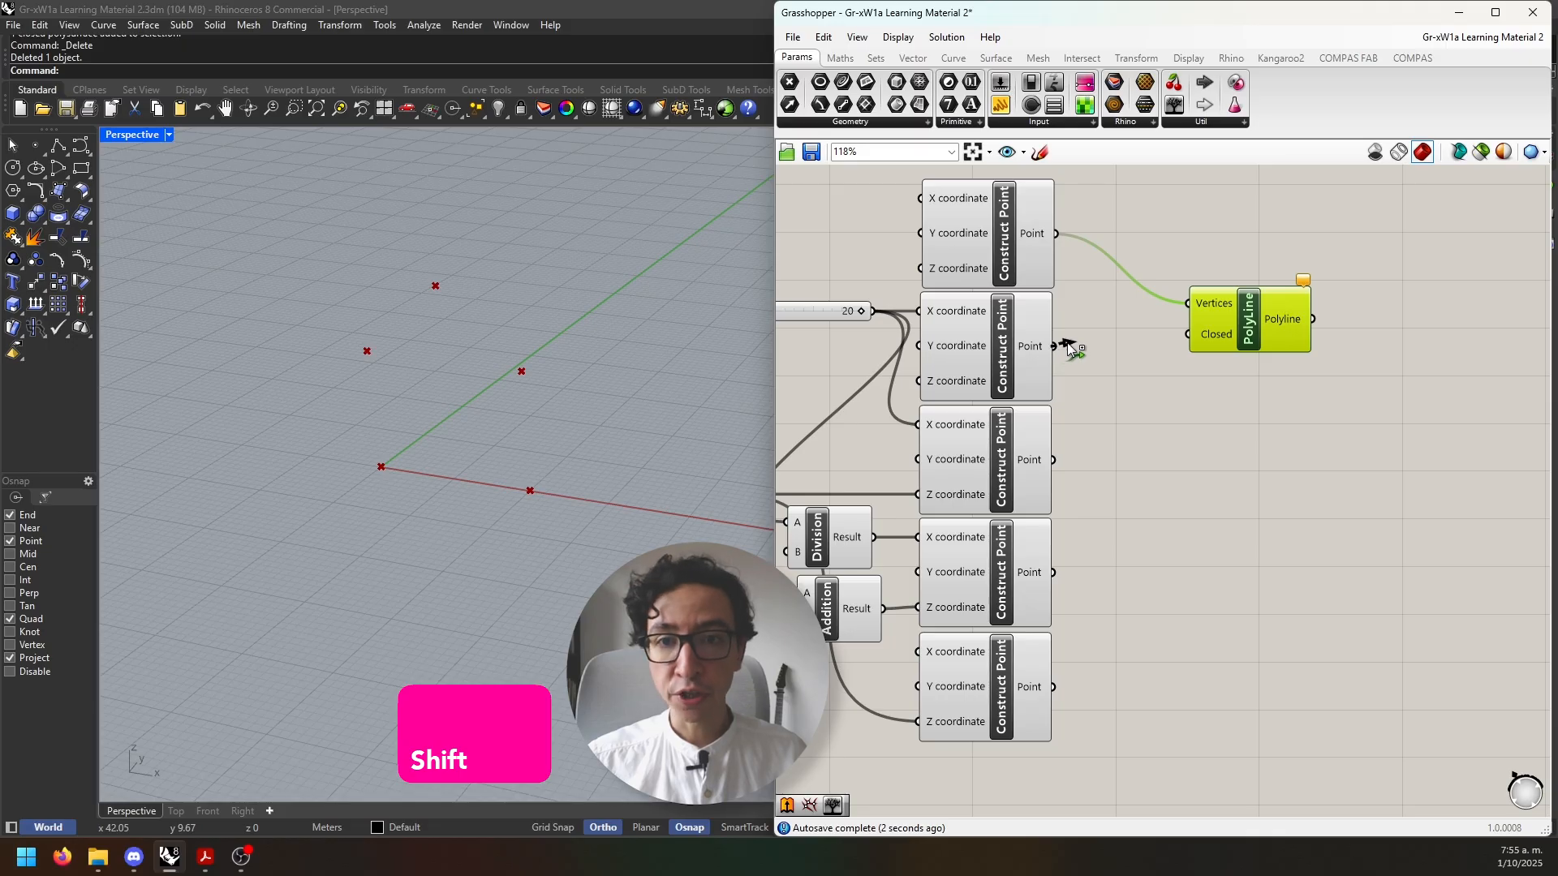
{"action": "left_click_drag", "start_coordinate": [1056, 347], "coordinate": [1188, 303], "text": "shift"}
{"action": "left_click_drag", "start_coordinate": [1055, 460], "coordinate": [1188, 305], "text": "shift"}
{"action": "left_click_drag", "start_coordinate": [1053, 568], "coordinate": [1188, 304], "text": "shift"}
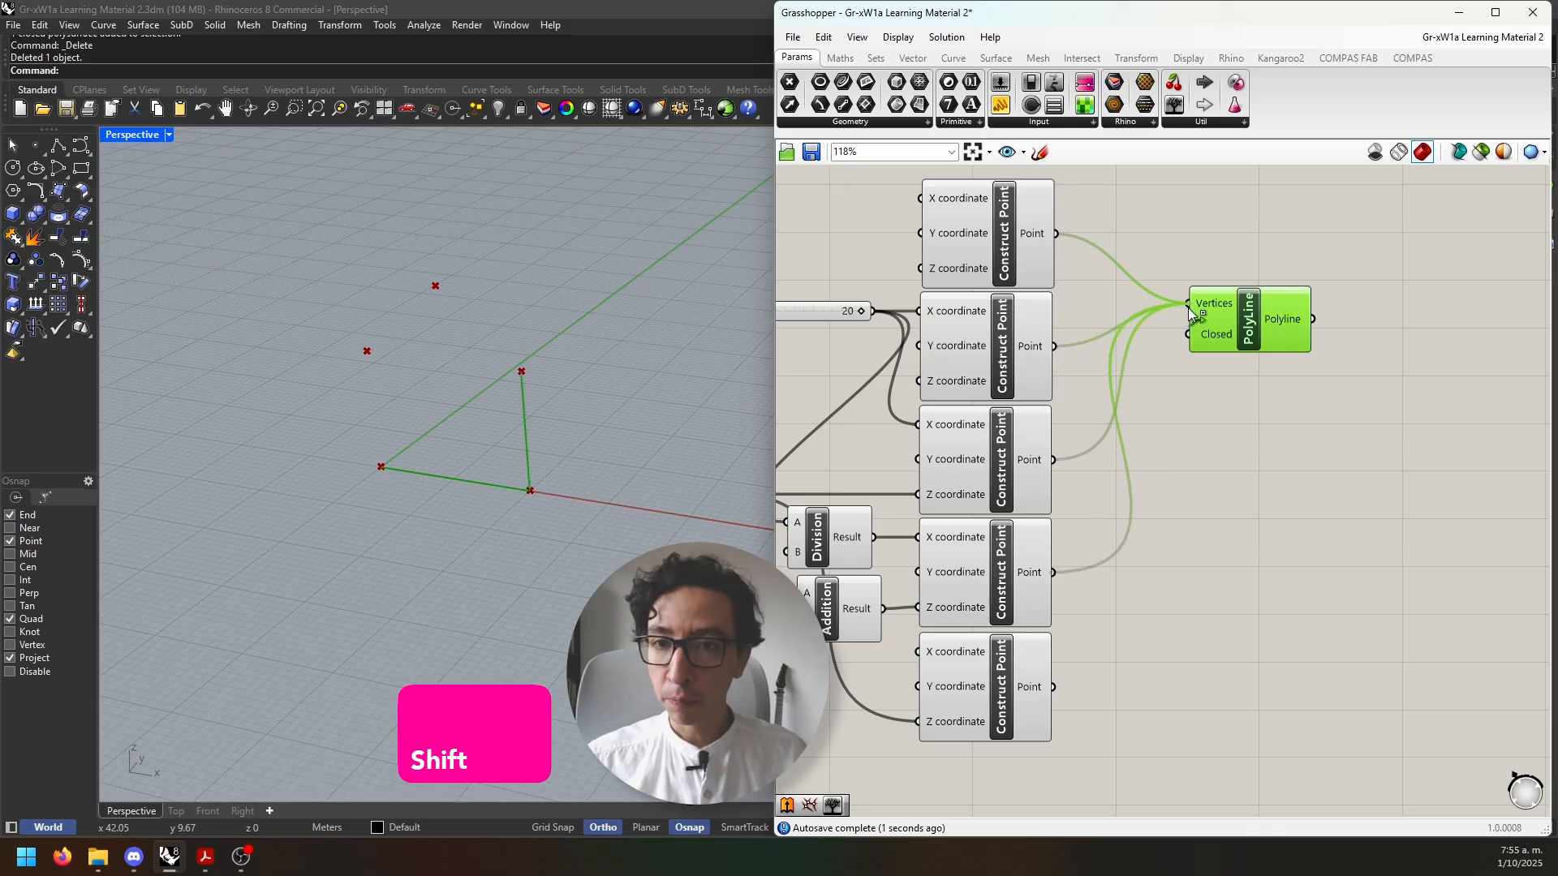
{"action": "left_click_drag", "start_coordinate": [1052, 688], "coordinate": [1187, 305], "text": "shift"}
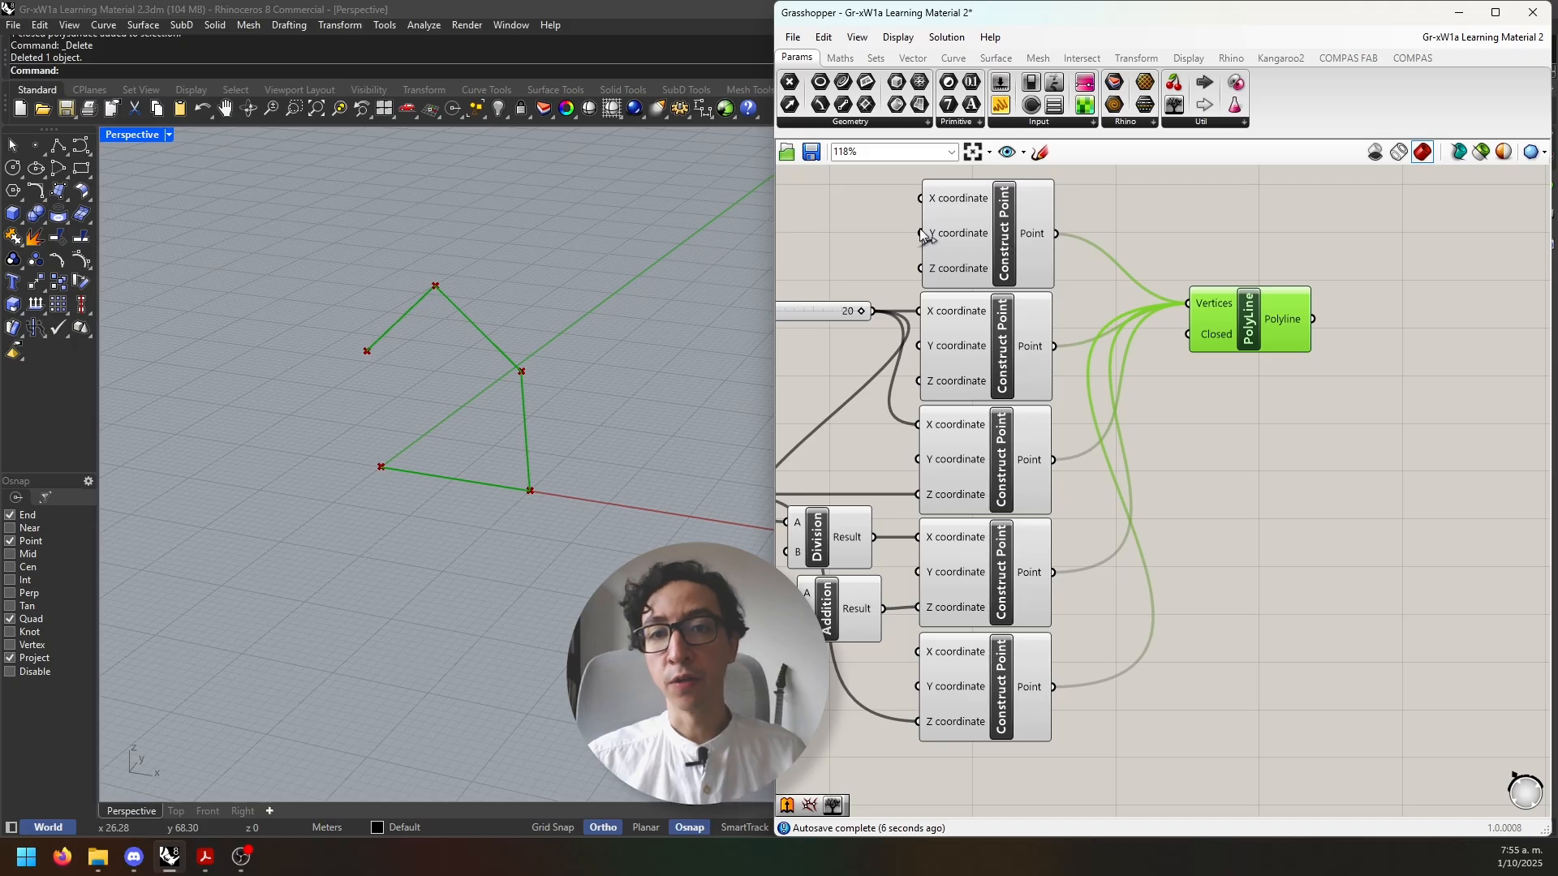
Set the PolyLine component's Closed input to True
{"action": "mouse_move", "coordinate": [1226, 340]}
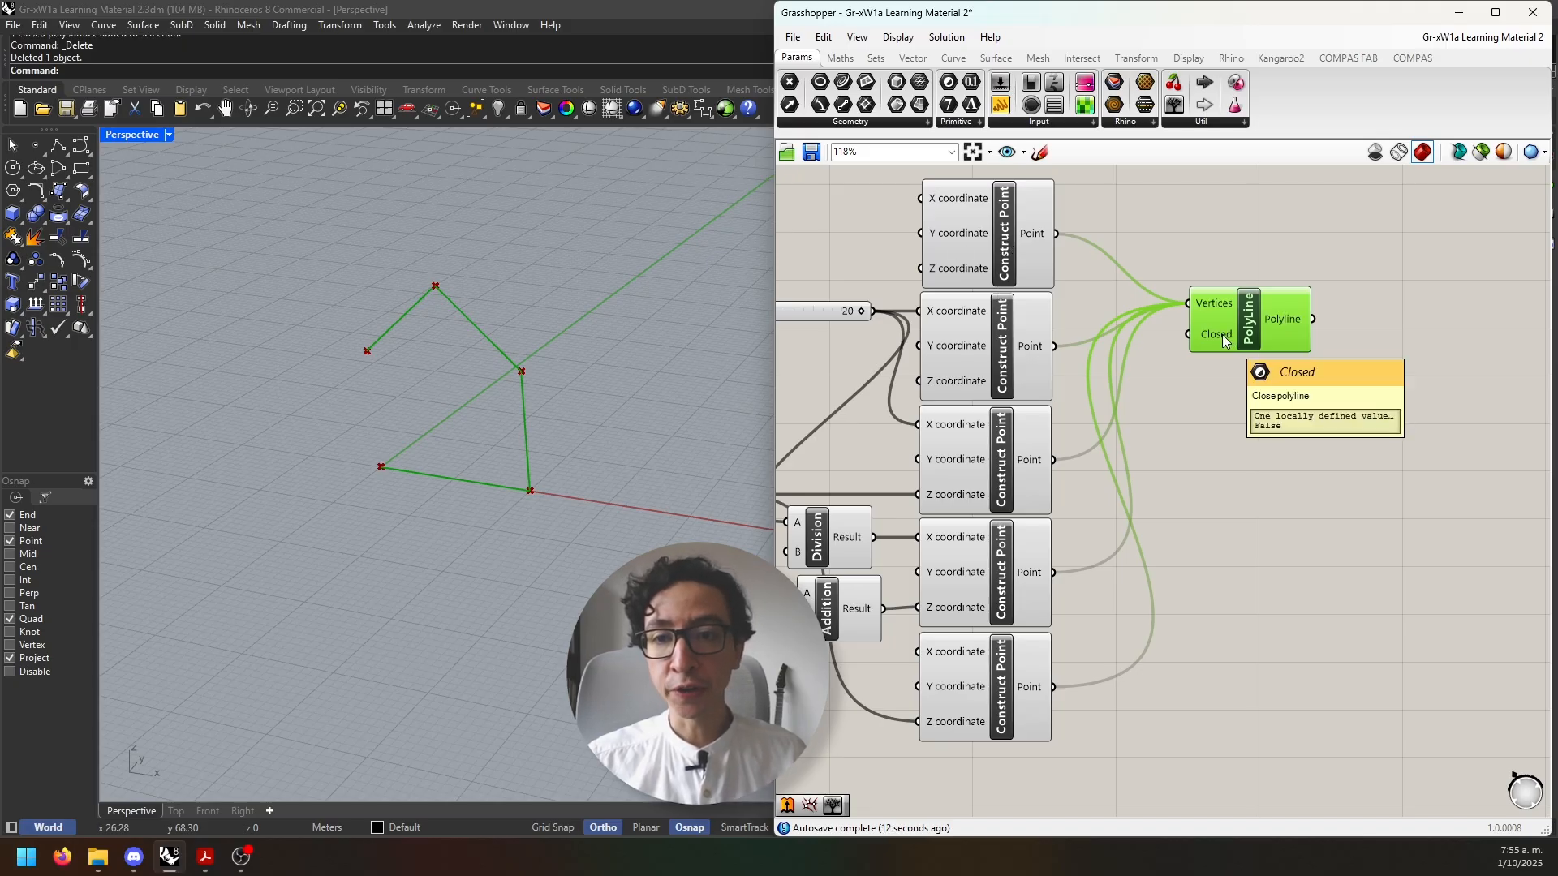
{"action": "right_click", "coordinate": [1226, 340]}
{"action": "mouse_move", "coordinate": [1315, 492]}
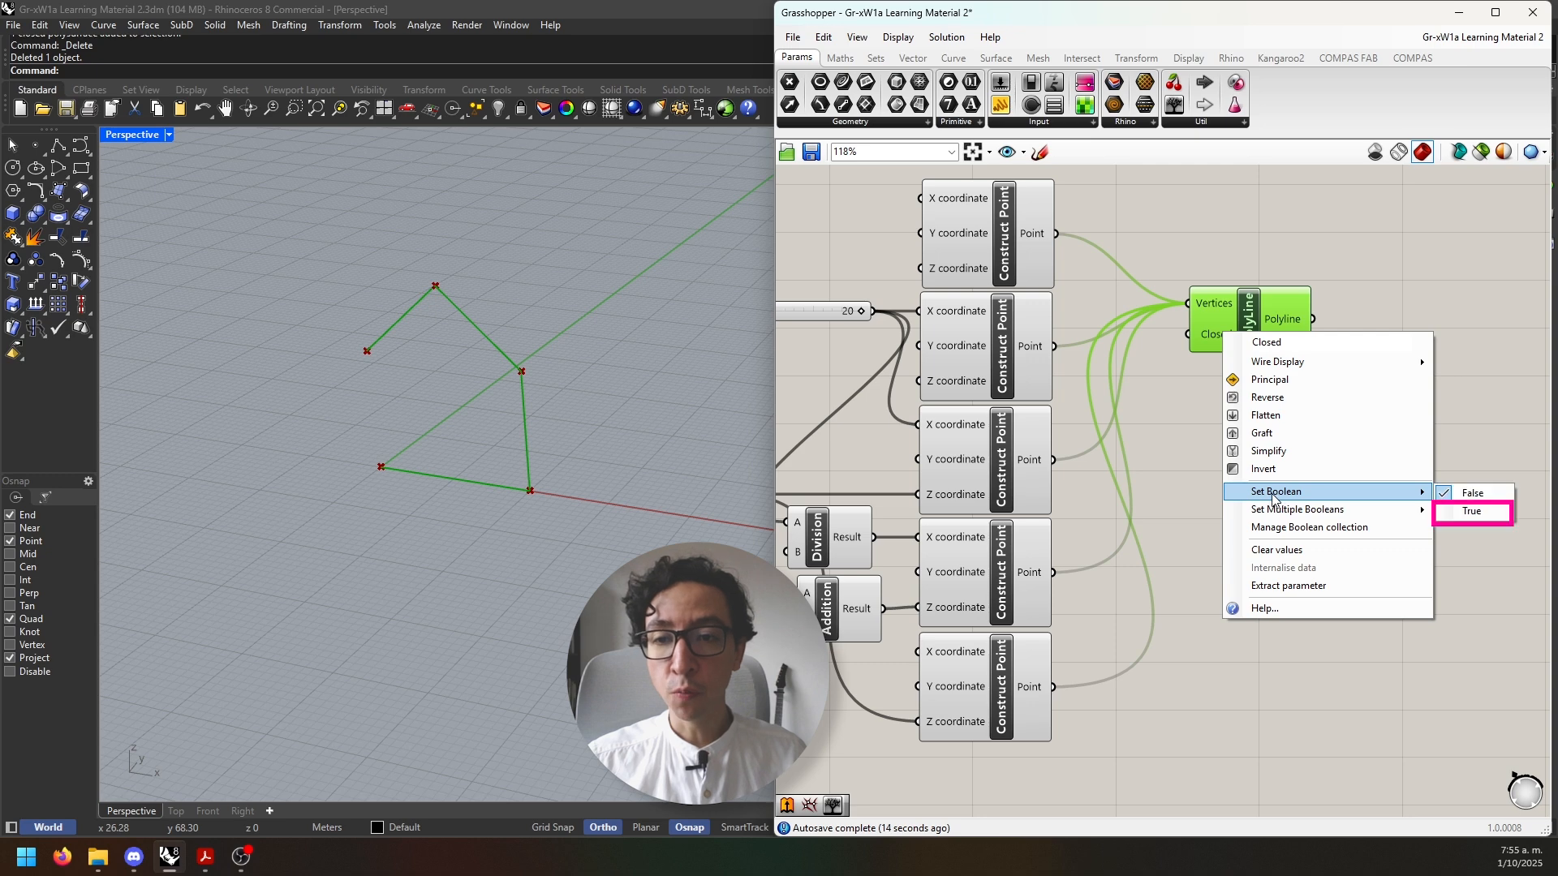
{"action": "left_click", "coordinate": [1466, 512]}
{"action": "left_click", "coordinate": [1371, 480]}
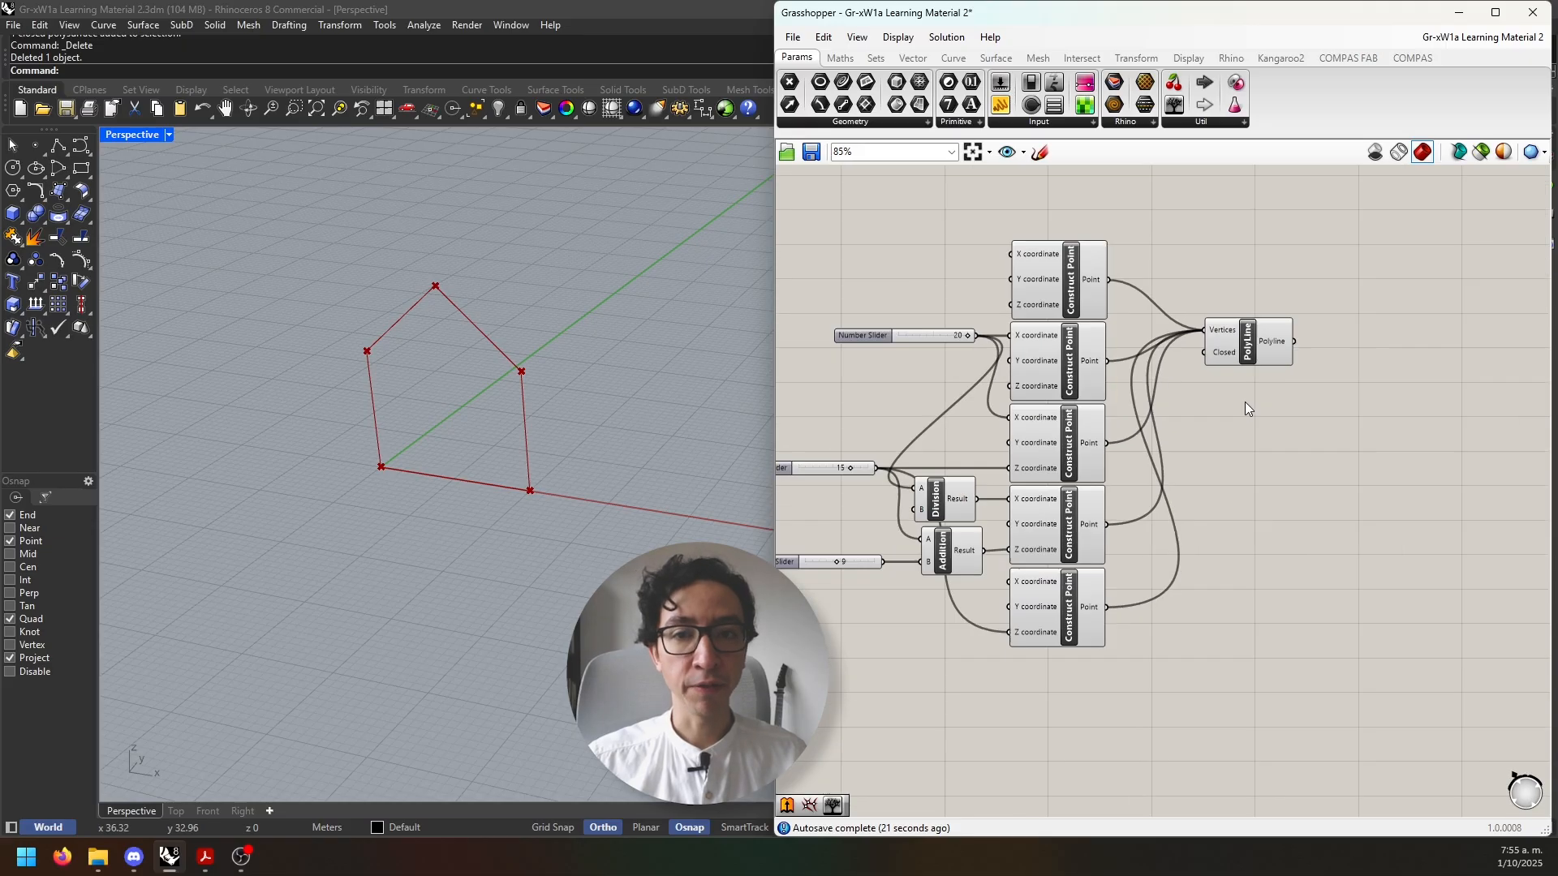
Add an Extrude component beside the PolyLine component
{"action": "scroll", "coordinate": [1245, 402], "scroll_direction": "down", "scroll_amount": 1}
{"action": "double_click", "coordinate": [1142, 362]}
{"action": "type", "text": "extrude"}
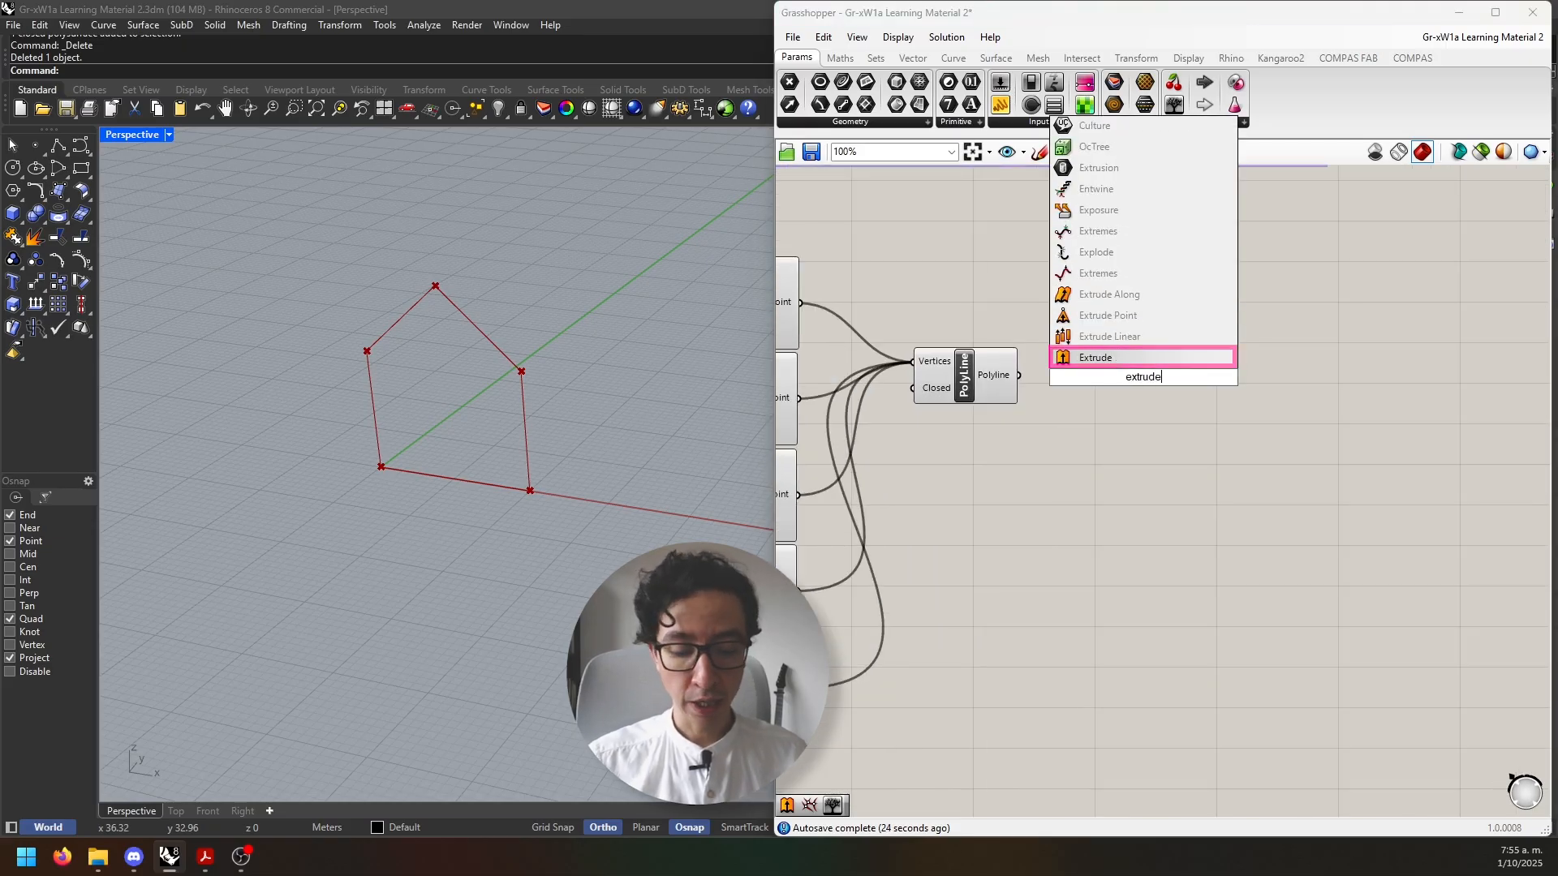
{"action": "key", "text": "Return"}
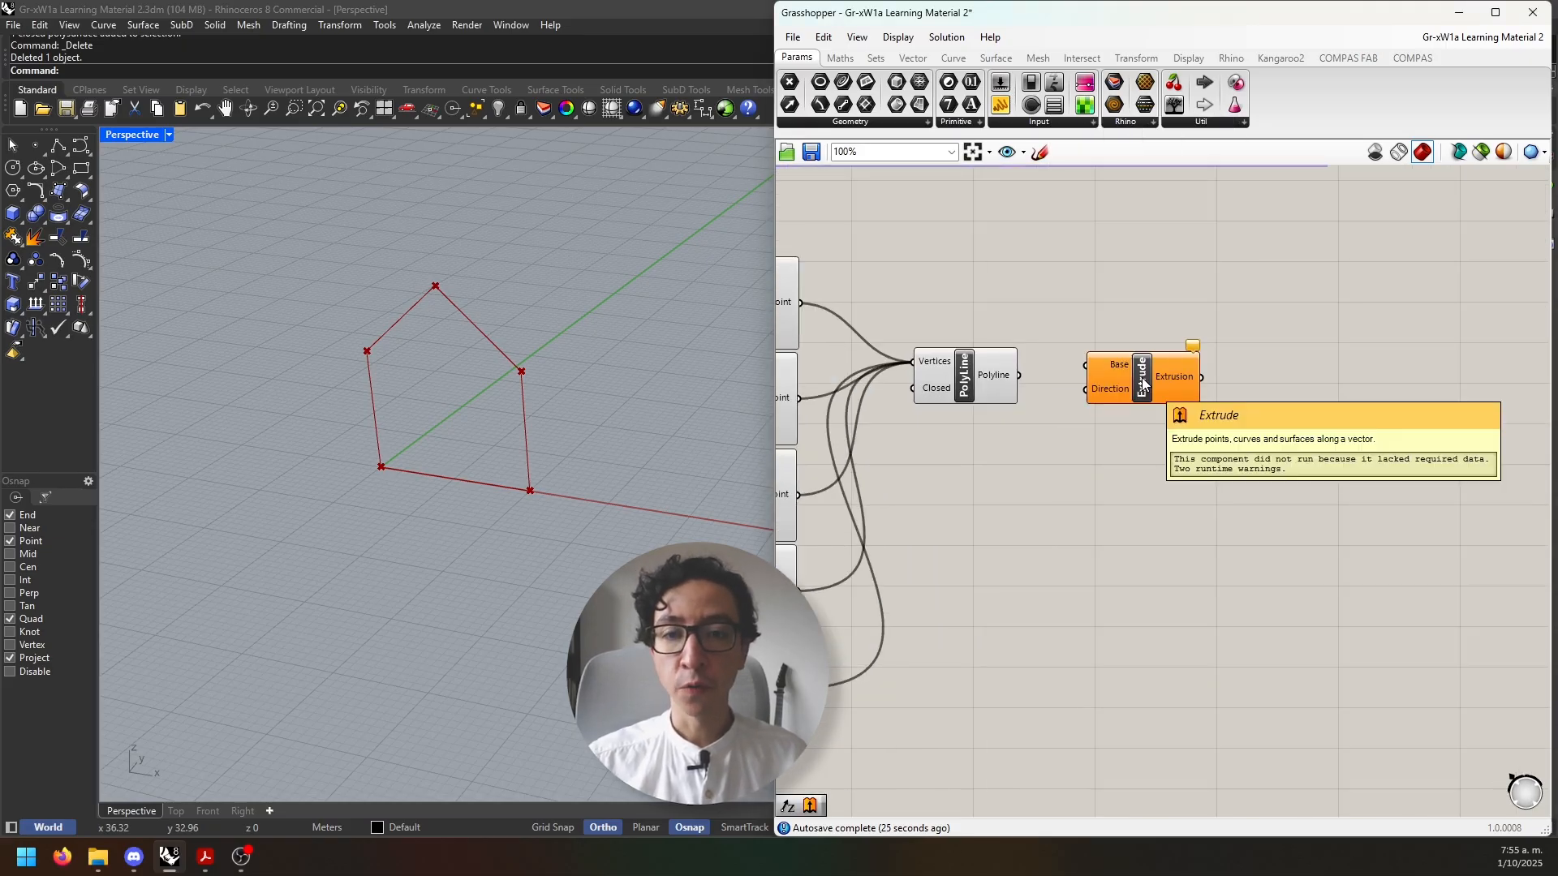
{"action": "left_click_drag", "start_coordinate": [1093, 424], "coordinate": [1104, 391]}
Add a Unit Y component and wire it to Extrude's Direction, with the Polyline output feeding Base
{"action": "double_click", "coordinate": [1026, 456]}
{"action": "type", "text": "y"}
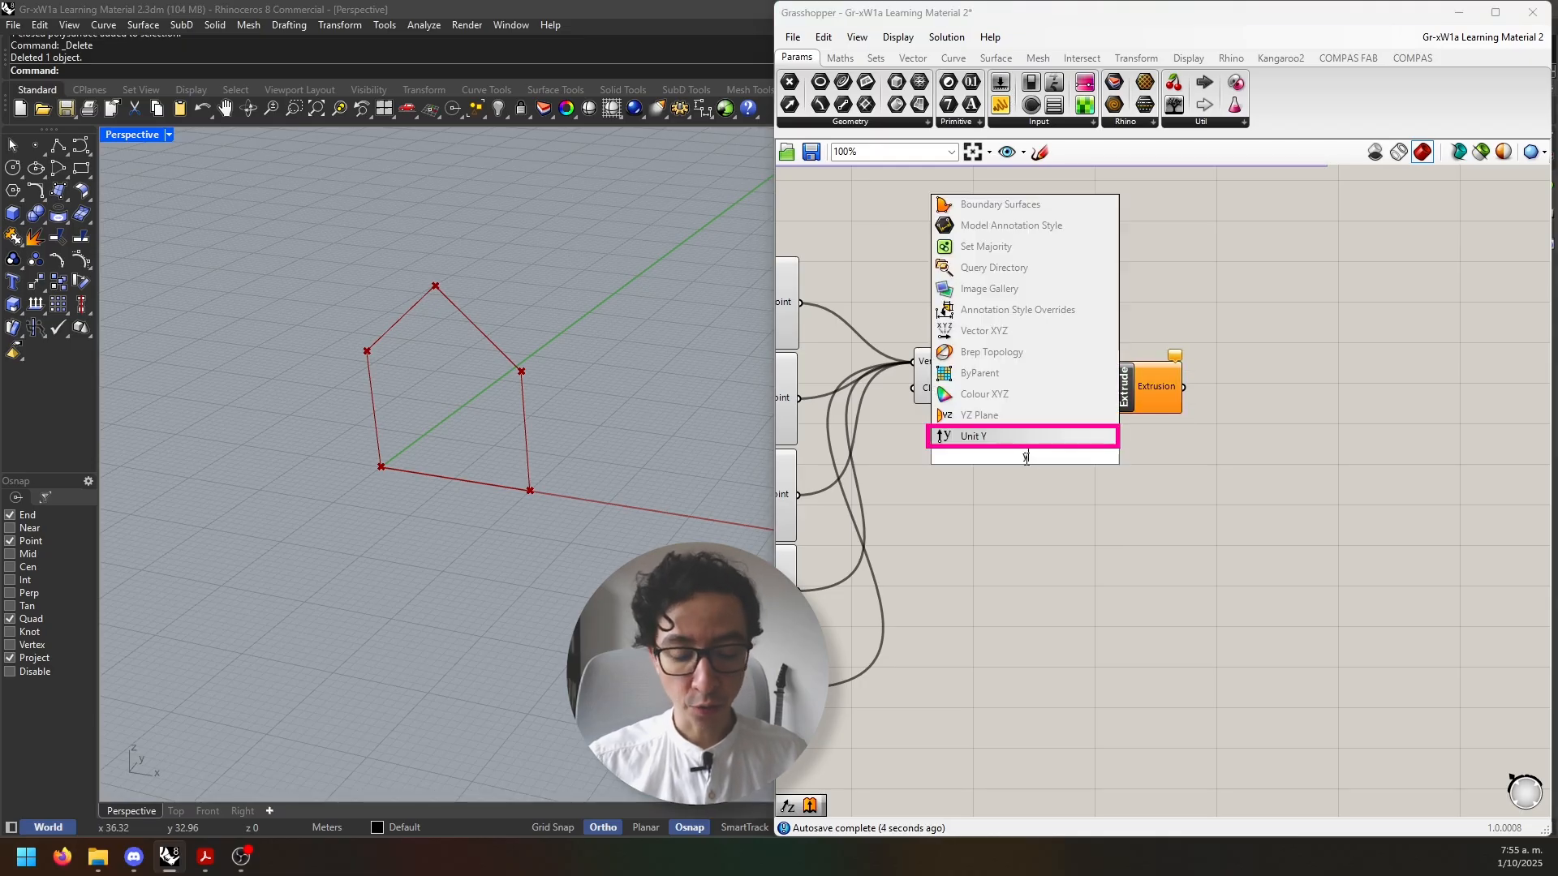
{"action": "left_click", "coordinate": [1029, 439]}
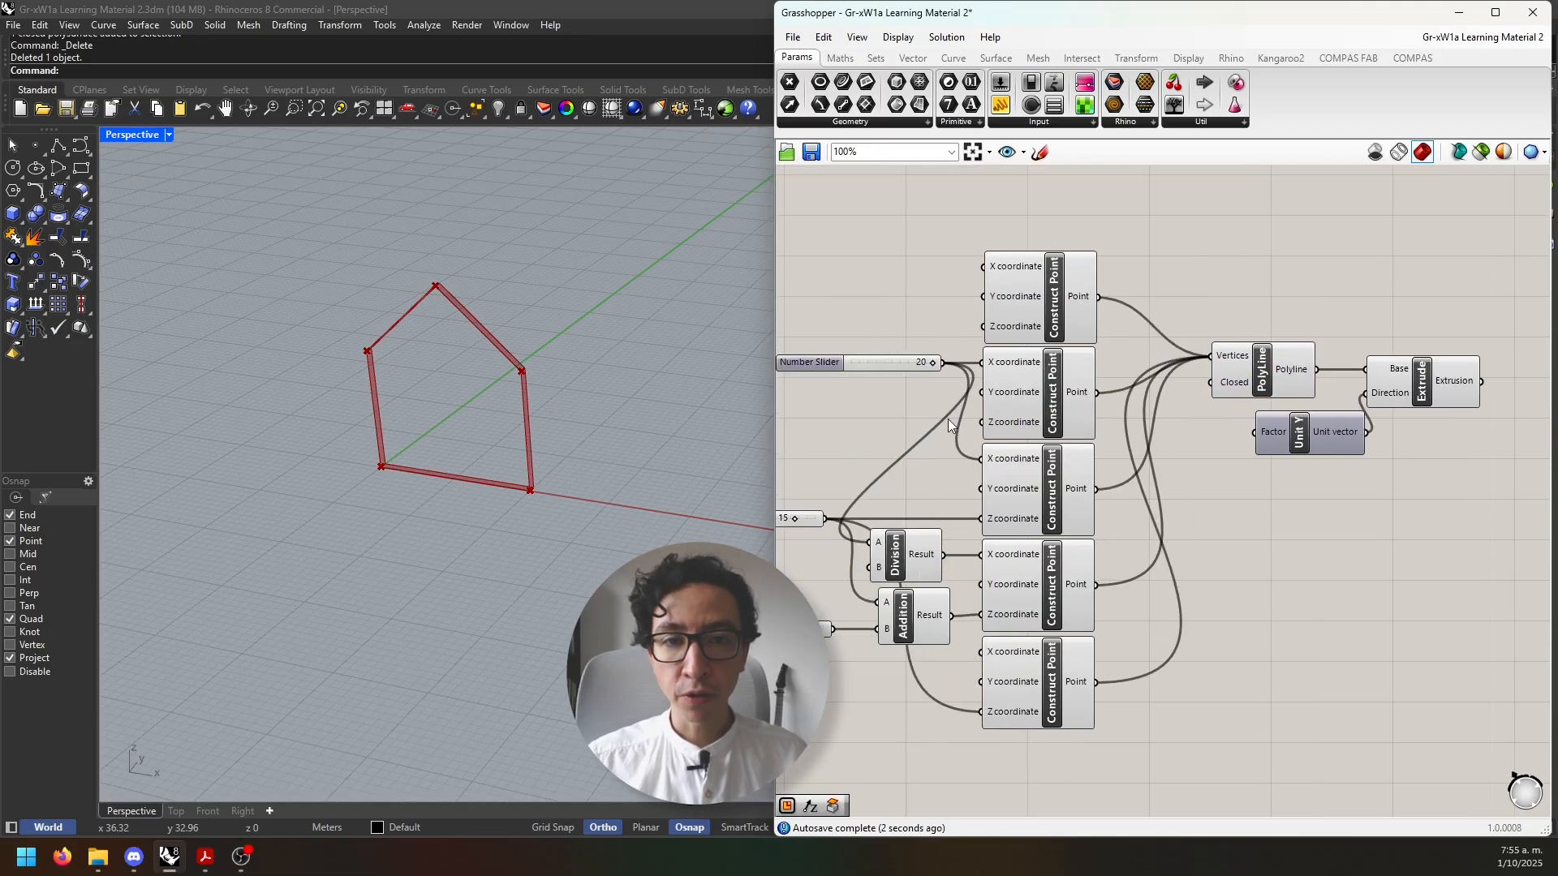
Duplicate the 20 slider and wire the copy into Unit Y's Factor input
{"action": "left_click", "coordinate": [818, 367]}
{"action": "key", "text": "ctrl+c"}
{"action": "key", "text": "ctrl+v"}
{"action": "left_click_drag", "start_coordinate": [849, 376], "coordinate": [1159, 505]}
{"action": "right_click_drag", "start_coordinate": [1347, 491], "coordinate": [1182, 489]}
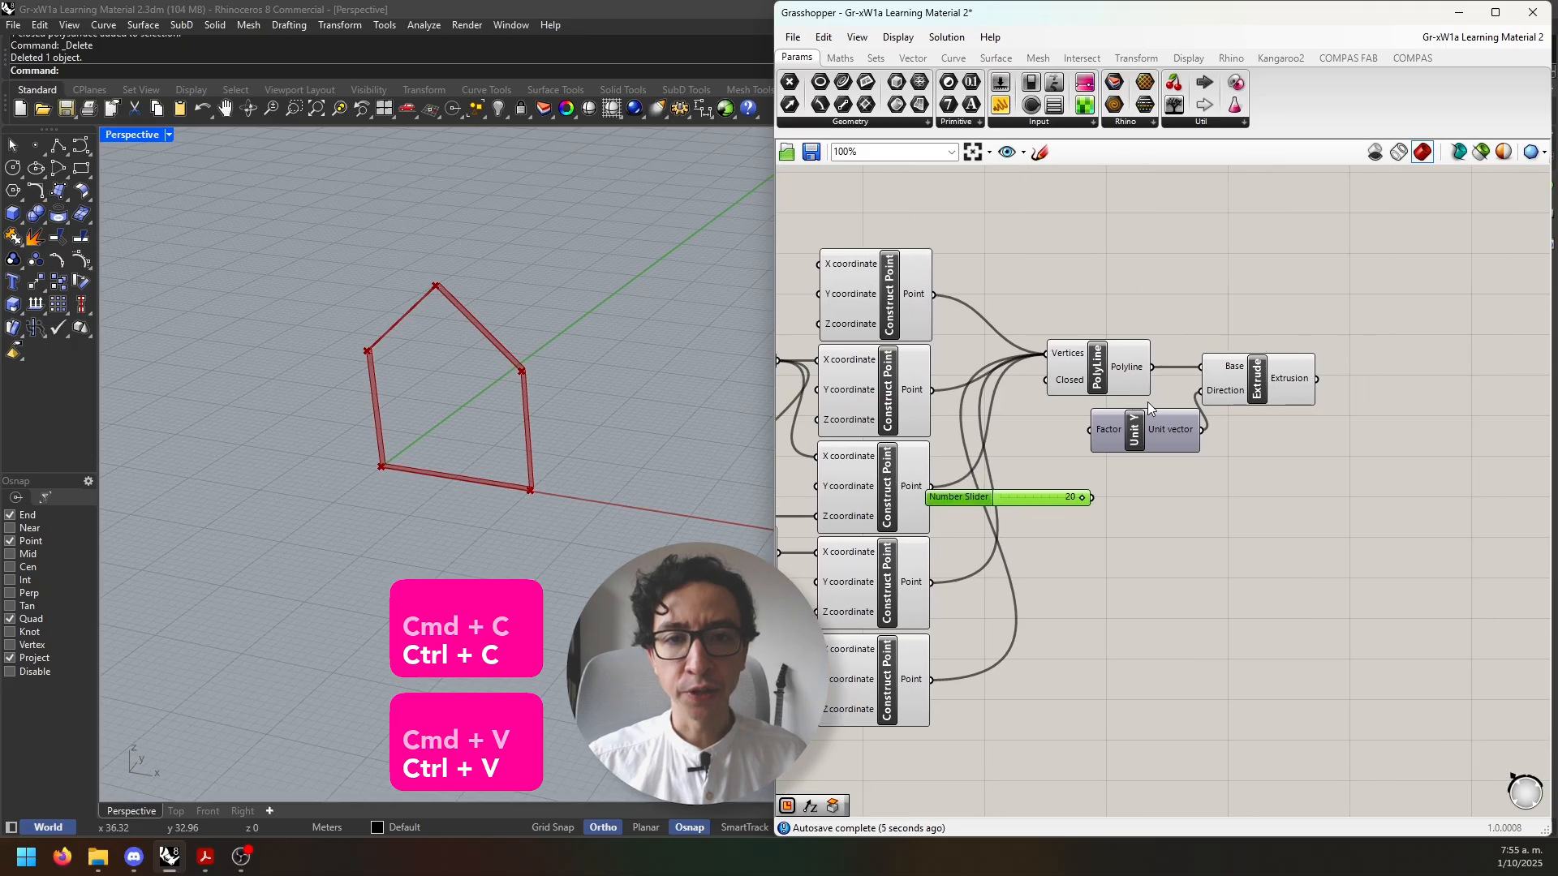
{"action": "left_click_drag", "start_coordinate": [1312, 494], "coordinate": [1377, 375]}
{"action": "left_click_drag", "start_coordinate": [1008, 494], "coordinate": [1225, 430]}
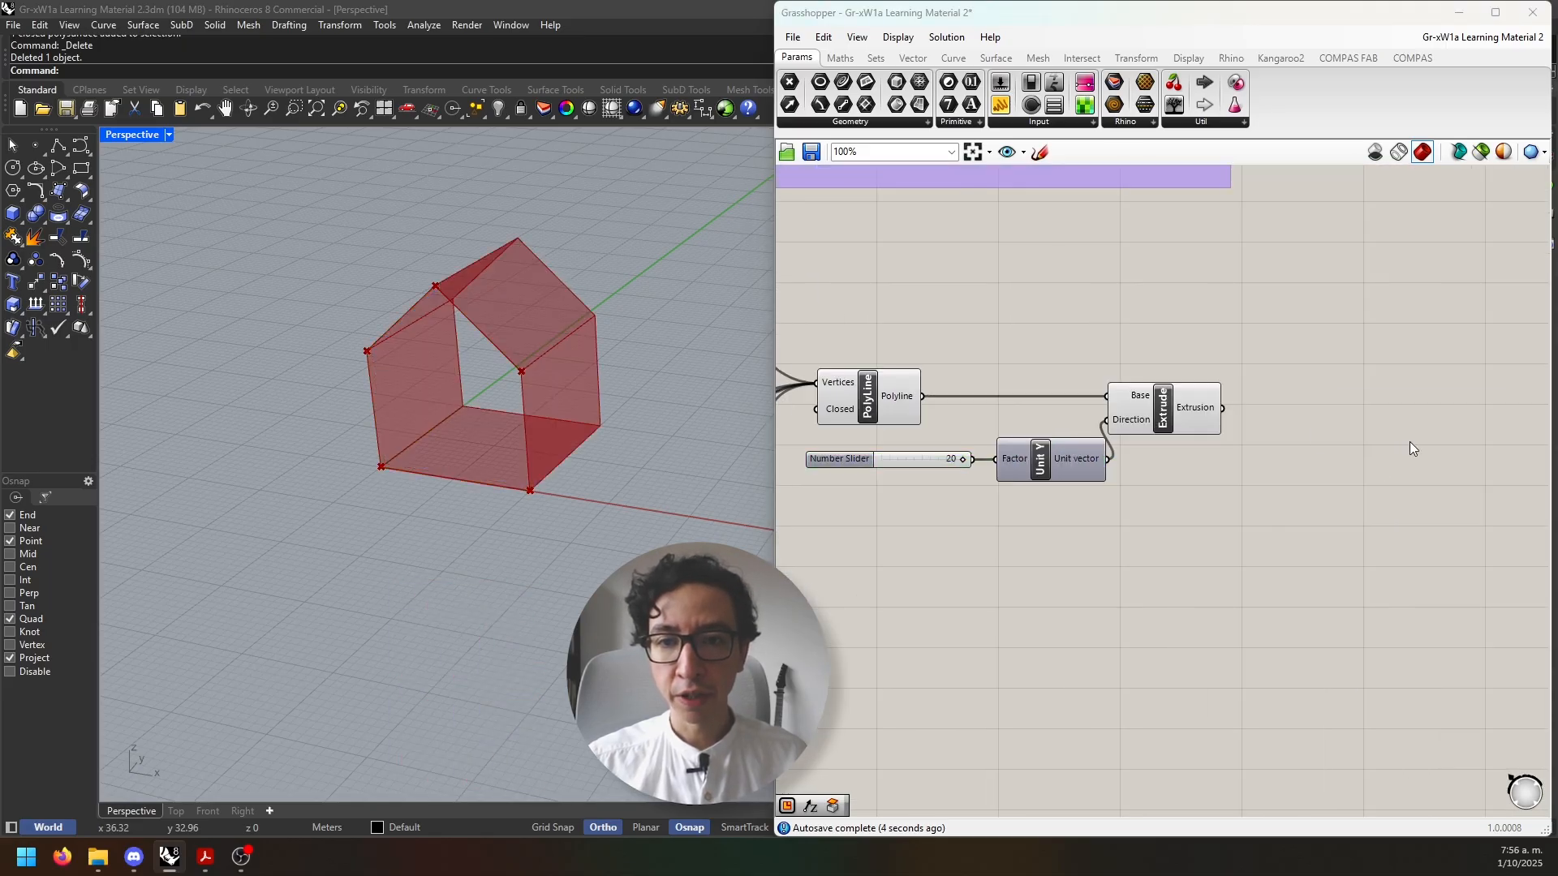
Add a Cap Holes component and wire Extrude's Extrusion output into its Brep input
{"action": "double_click", "coordinate": [1410, 443]}
{"action": "type", "text": "cap hol"}
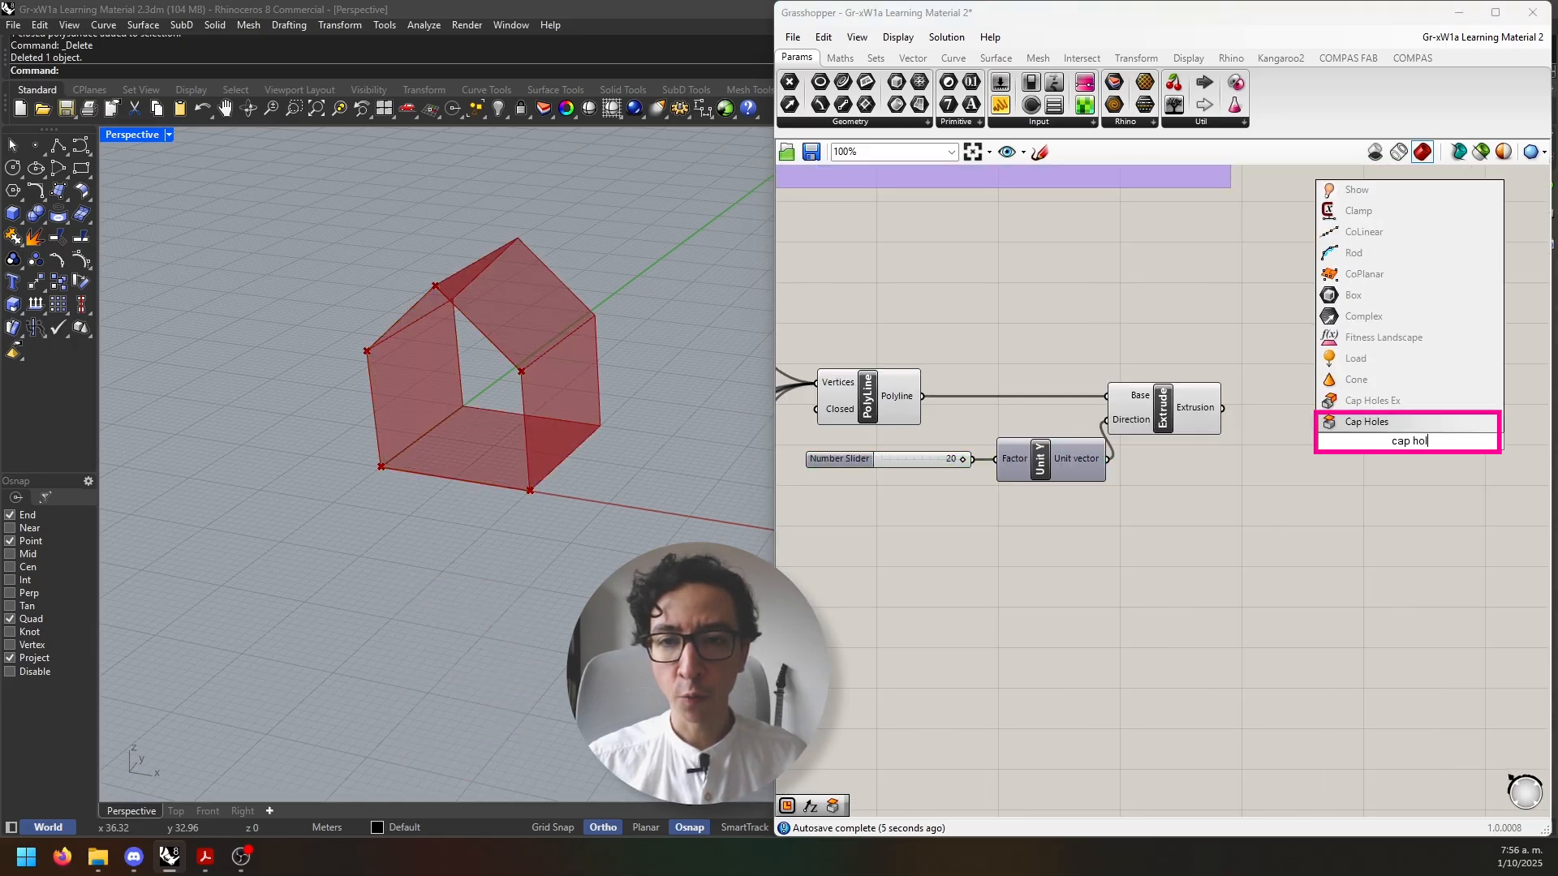
{"action": "key", "text": "Return"}
{"action": "left_click_drag", "start_coordinate": [1384, 449], "coordinate": [1268, 403]}
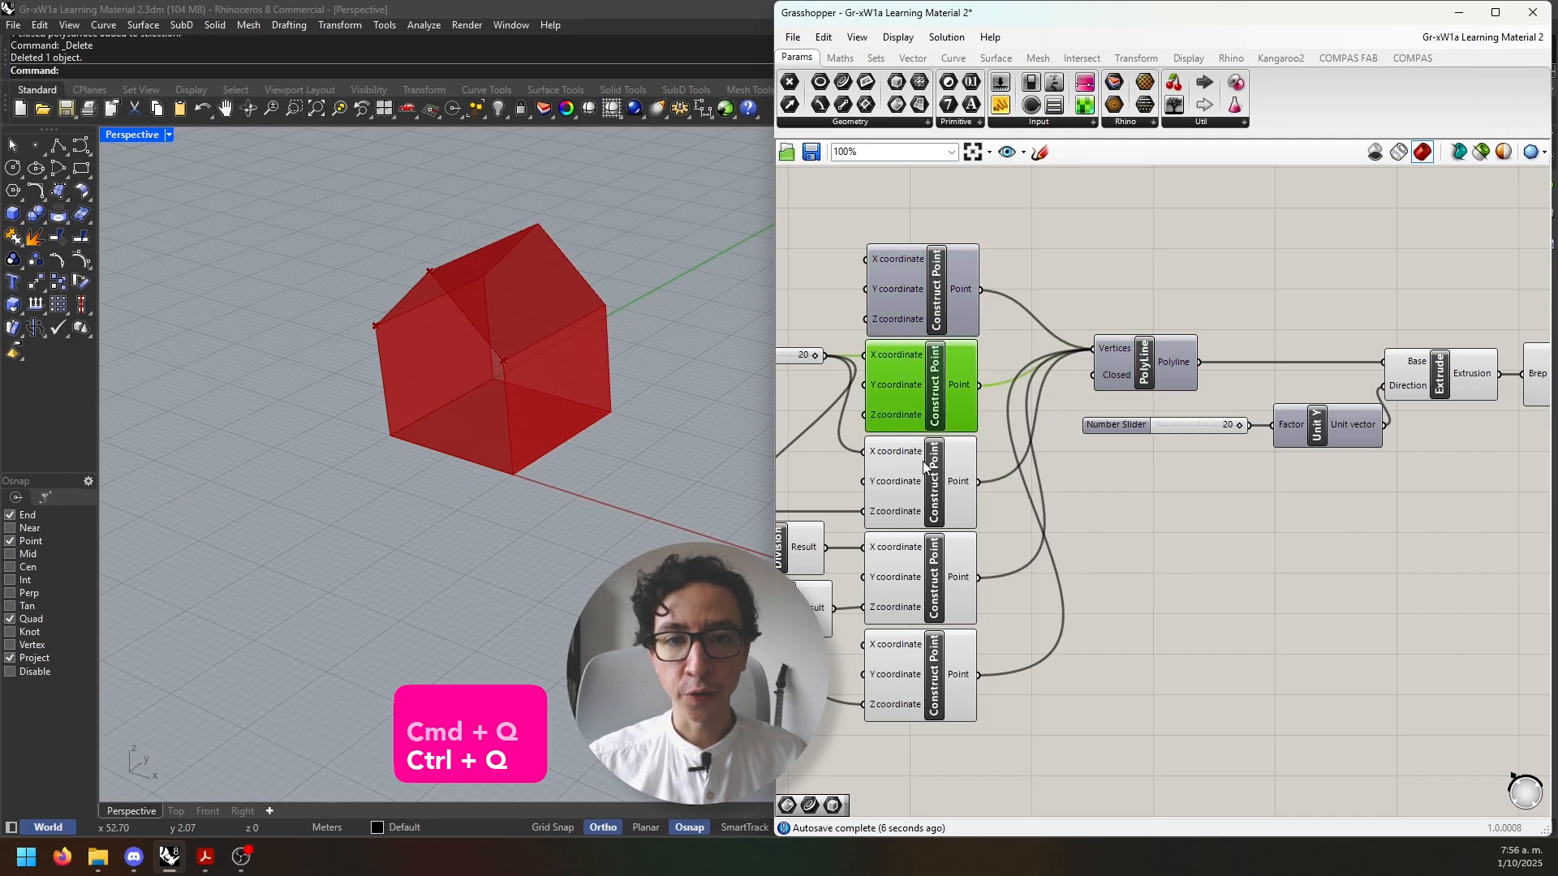
Turn off the preview of the remaining Construct Point components
{"action": "left_click", "coordinate": [922, 465]}
{"action": "key", "text": "ctrl+q"}
{"action": "left_click", "coordinate": [929, 559]}
{"action": "key", "text": "ctrl+q"}
{"action": "left_click", "coordinate": [935, 649]}
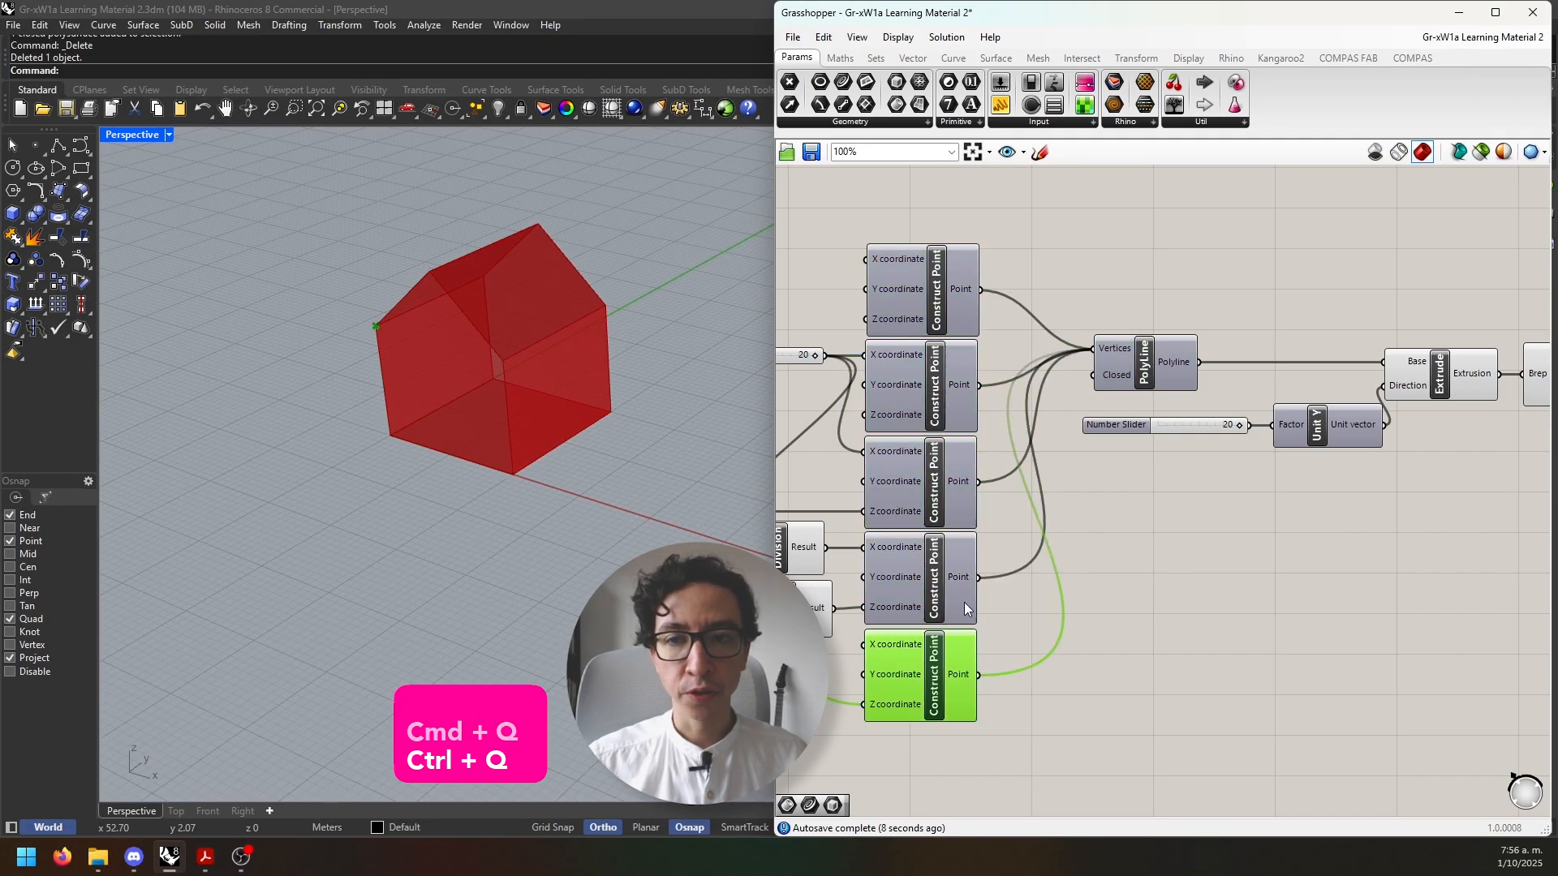
{"action": "type", "text": "QuadrangulateMesh"}
Turn off the Extrude component's preview, leaving Cap Holes previewed
{"action": "right_click_drag", "start_coordinate": [1120, 638], "coordinate": [1178, 570]}
{"action": "left_click", "coordinate": [1317, 412]}
{"action": "left_click", "coordinate": [1060, 586]}
{"action": "key", "text": "ctrl+q"}
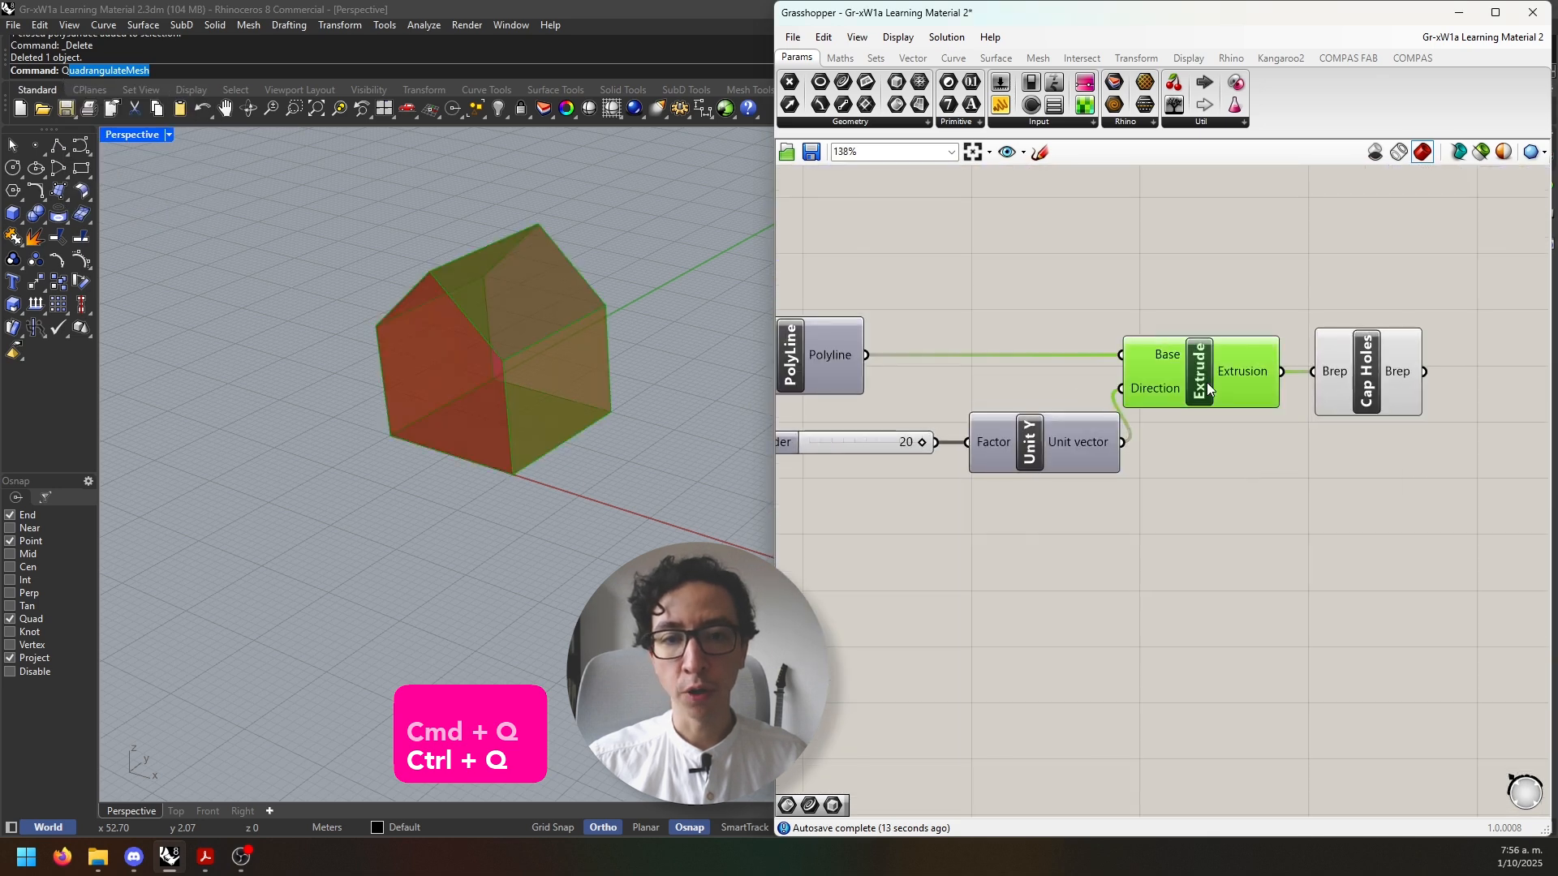
Add a Center Box component in the empty canvas area beyond Cap Holes
{"action": "right_click_drag", "start_coordinate": [1084, 613], "coordinate": [970, 568]}
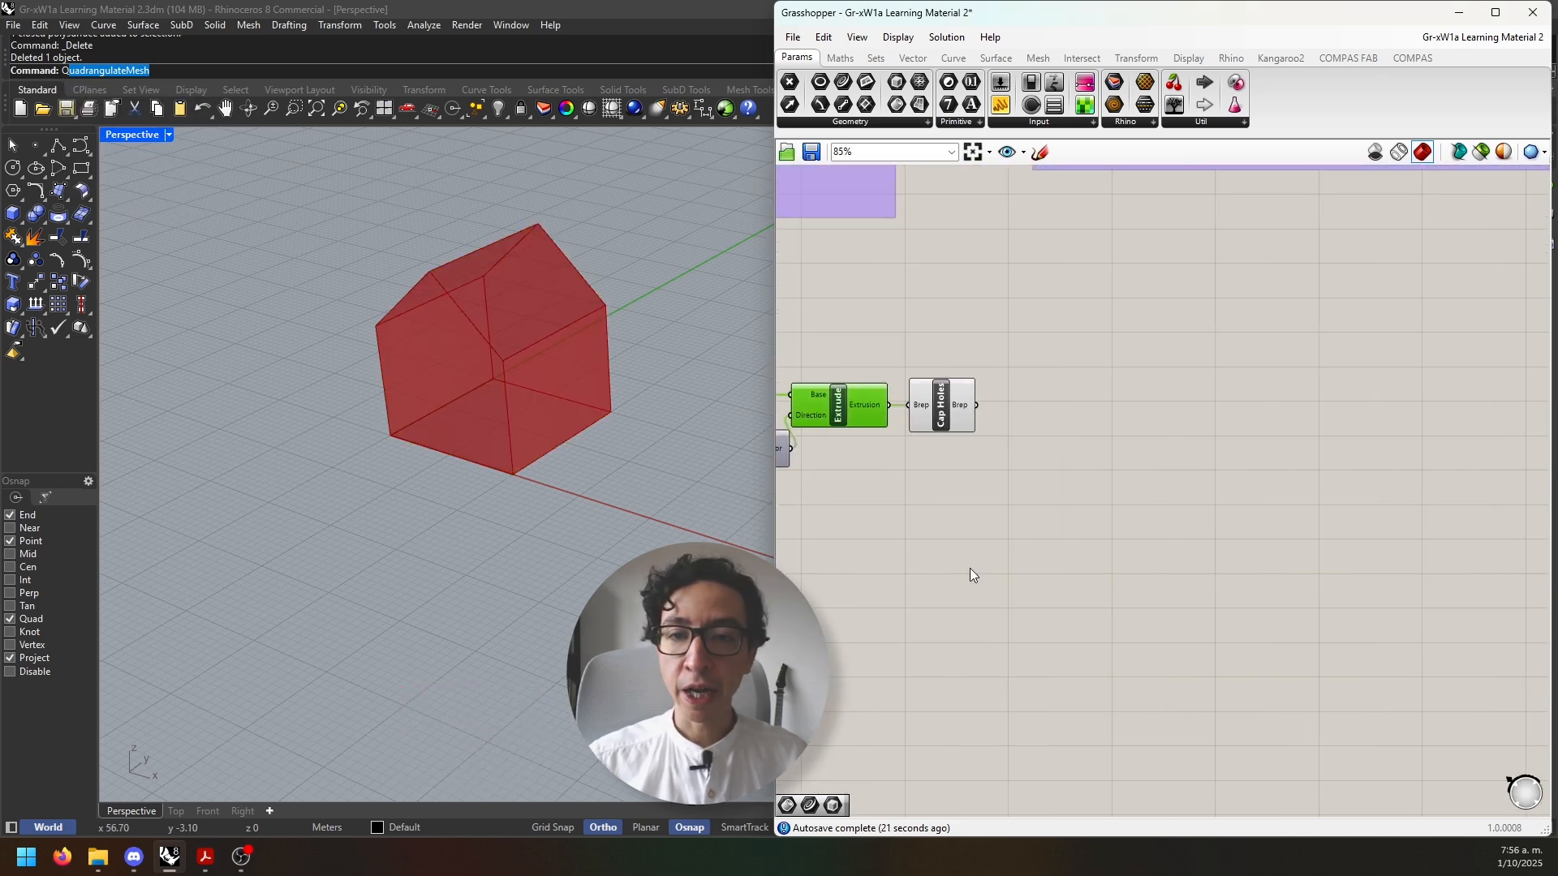
{"action": "double_click", "coordinate": [1098, 525]}
{"action": "type", "text": "center b"}
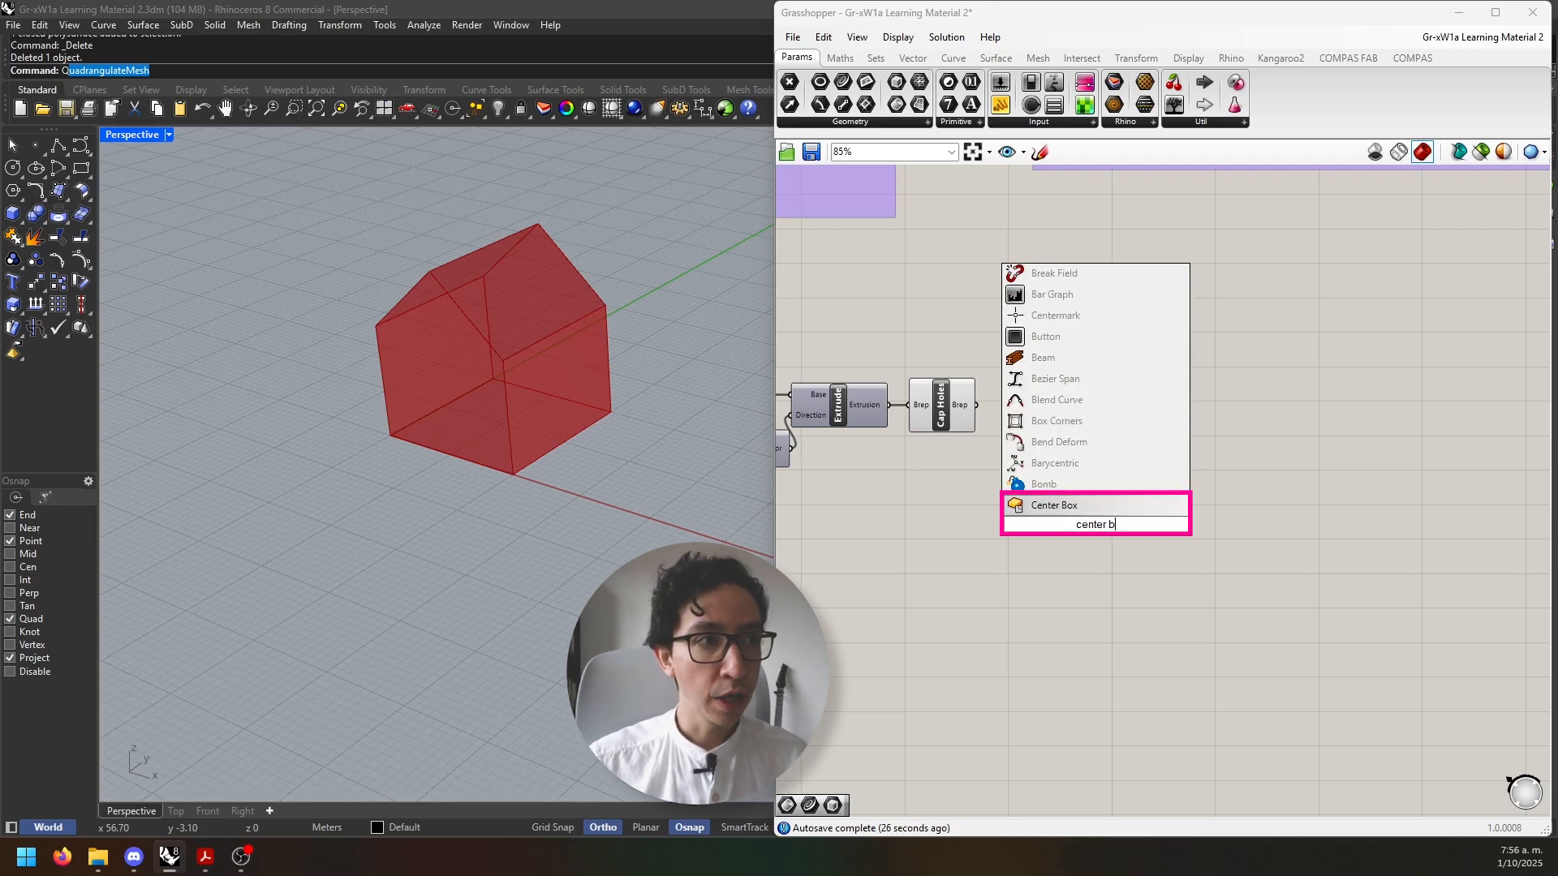
{"action": "key", "text": "Return"}
Add a number slider with value 1 next to the Center Box inputs
{"action": "scroll", "coordinate": [1012, 484], "scroll_direction": "up", "scroll_amount": 5}
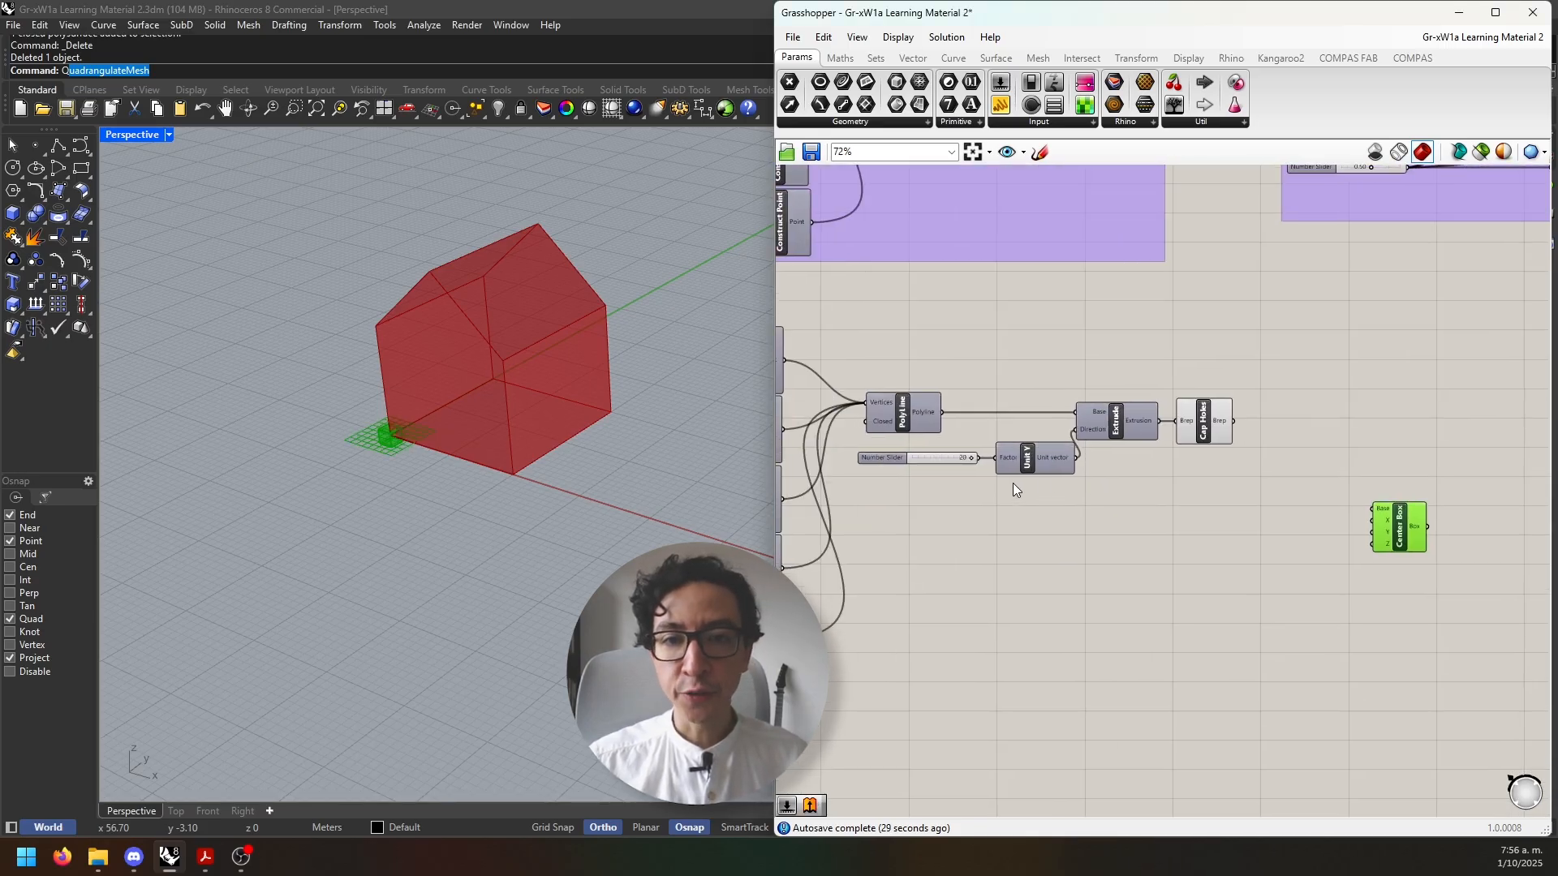
{"action": "double_click", "coordinate": [1160, 456]}
{"action": "type", "text": "1"}
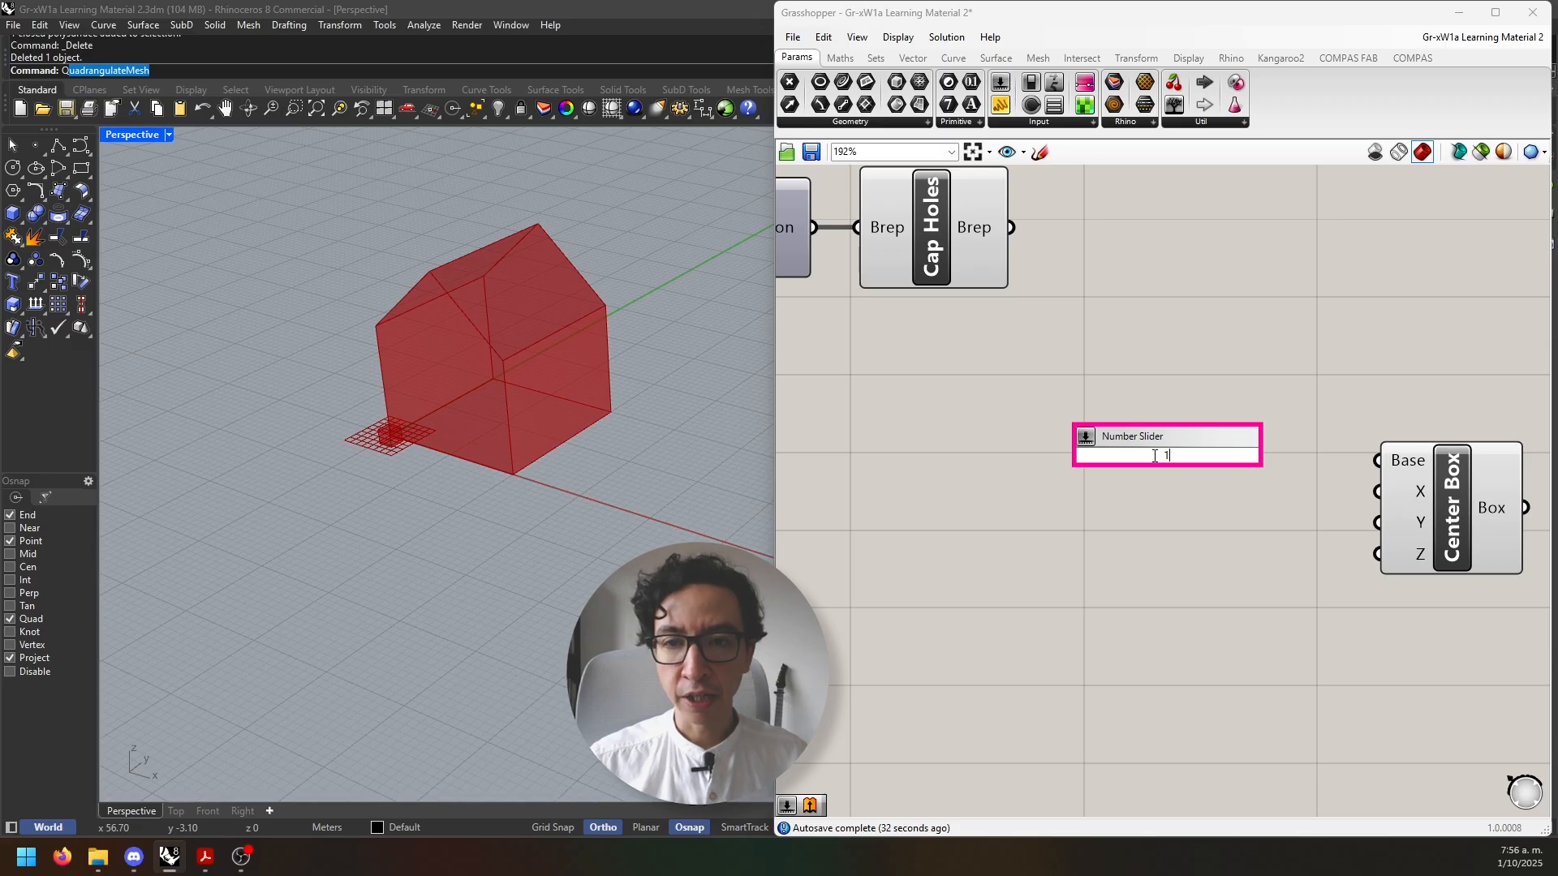
{"action": "key", "text": "Return"}
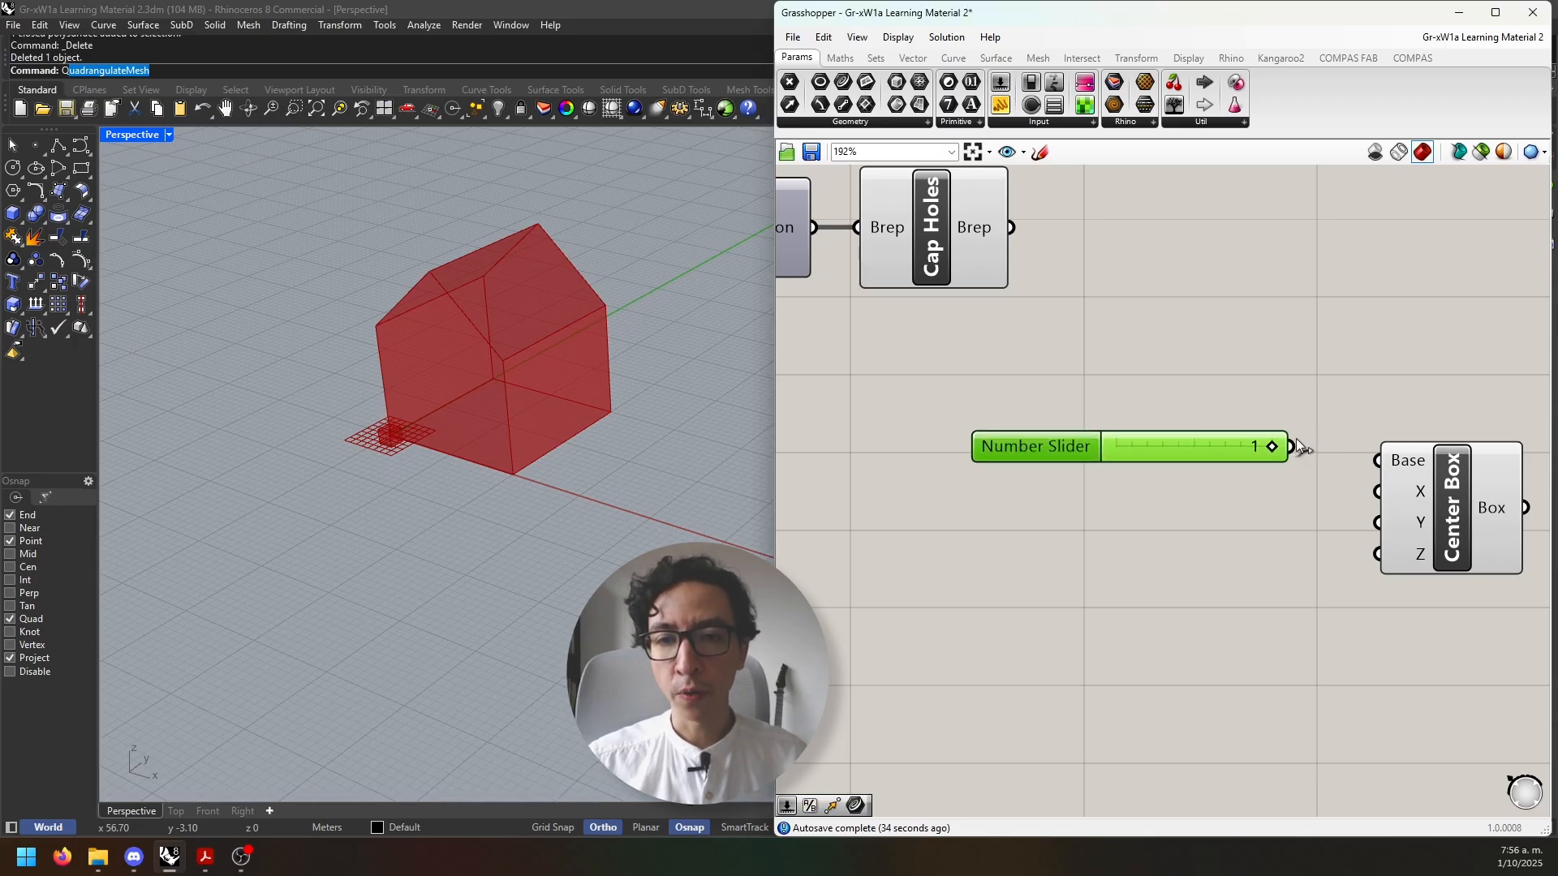
Duplicate the 1 slider twice and stack the copies beneath the original
{"action": "key", "text": "ctrl+c"}
{"action": "key", "text": "ctrl+v"}
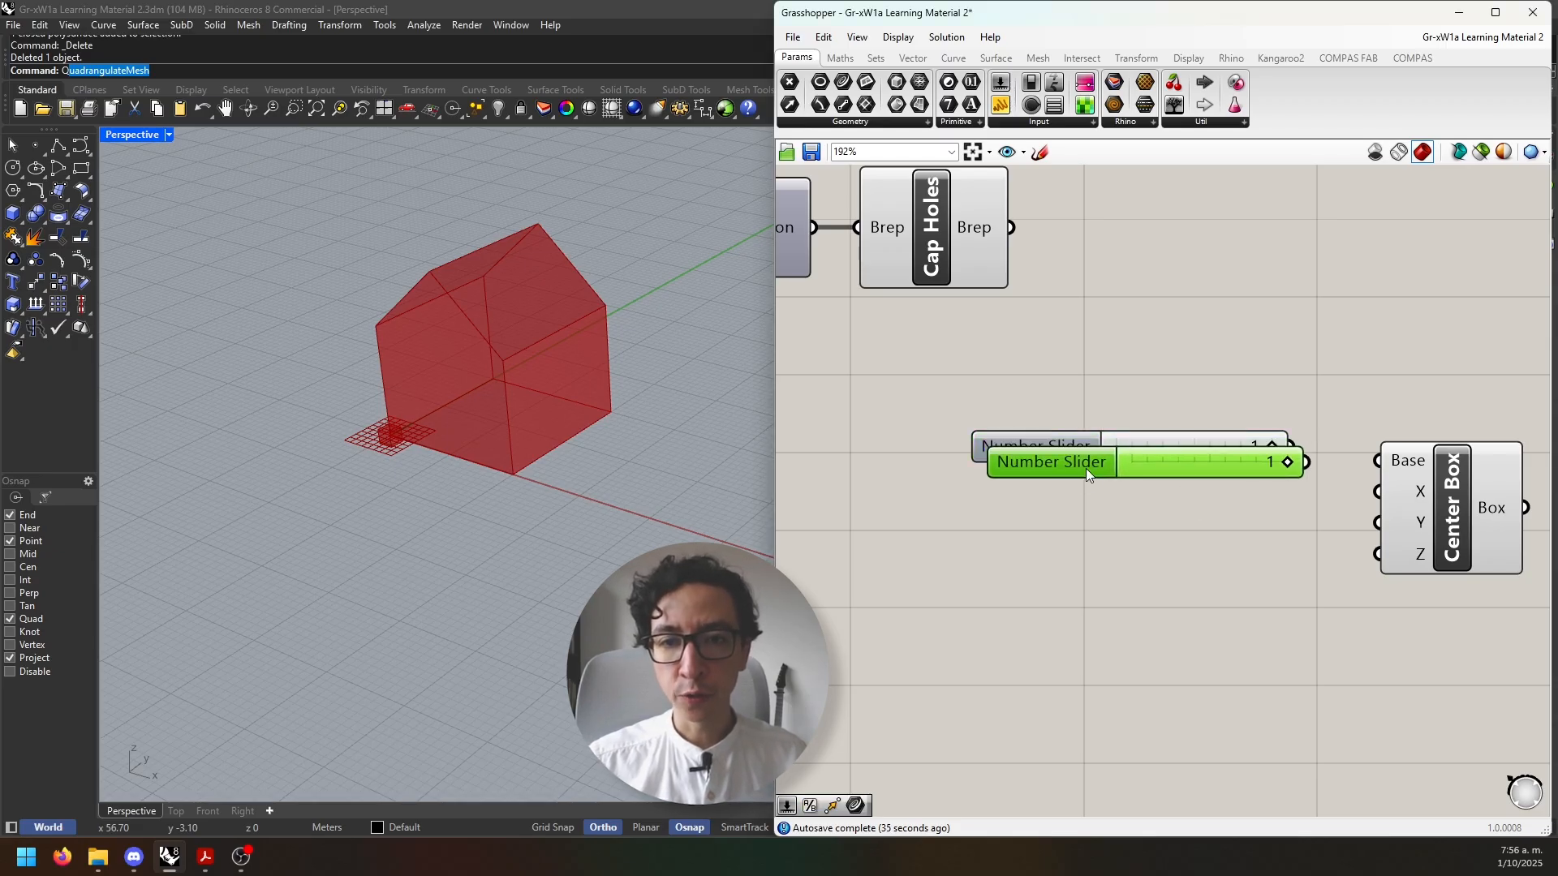
{"action": "key", "text": "ctrl+v"}
{"action": "left_click_drag", "start_coordinate": [1085, 469], "coordinate": [1043, 556]}
{"action": "left_click_drag", "start_coordinate": [1072, 460], "coordinate": [1055, 485]}
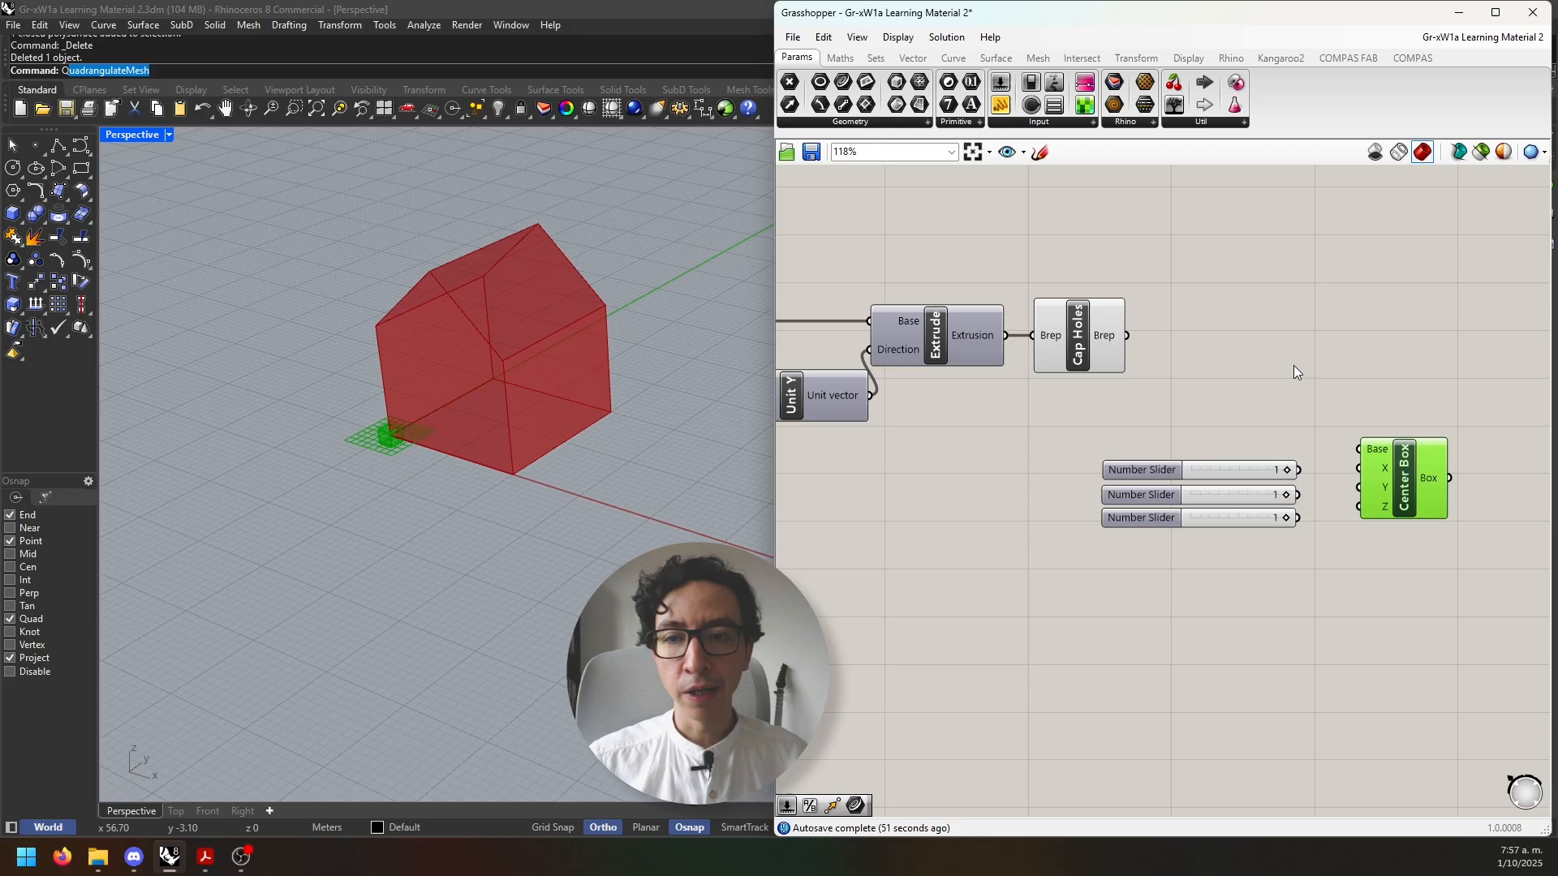
Add a Construct Point component above Center Box and wire the first two sliders into its X and Y coordinates
{"action": "double_click", "coordinate": [1304, 355]}
{"action": "type", "text": "cn"}
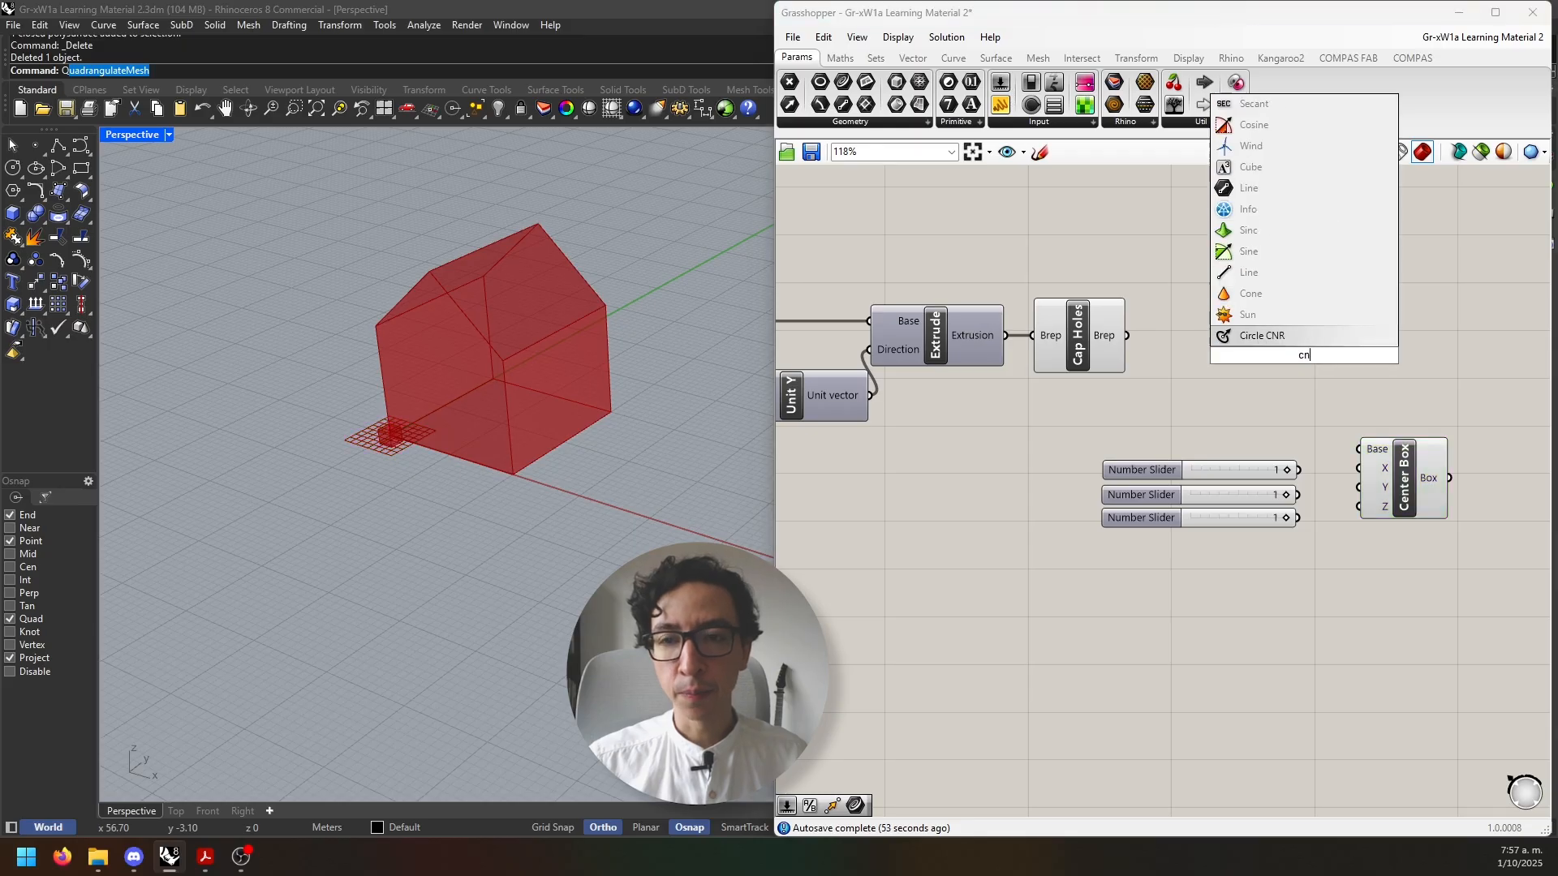
{"action": "key", "text": "BackSpace"}
{"action": "type", "text": "onstruct"}
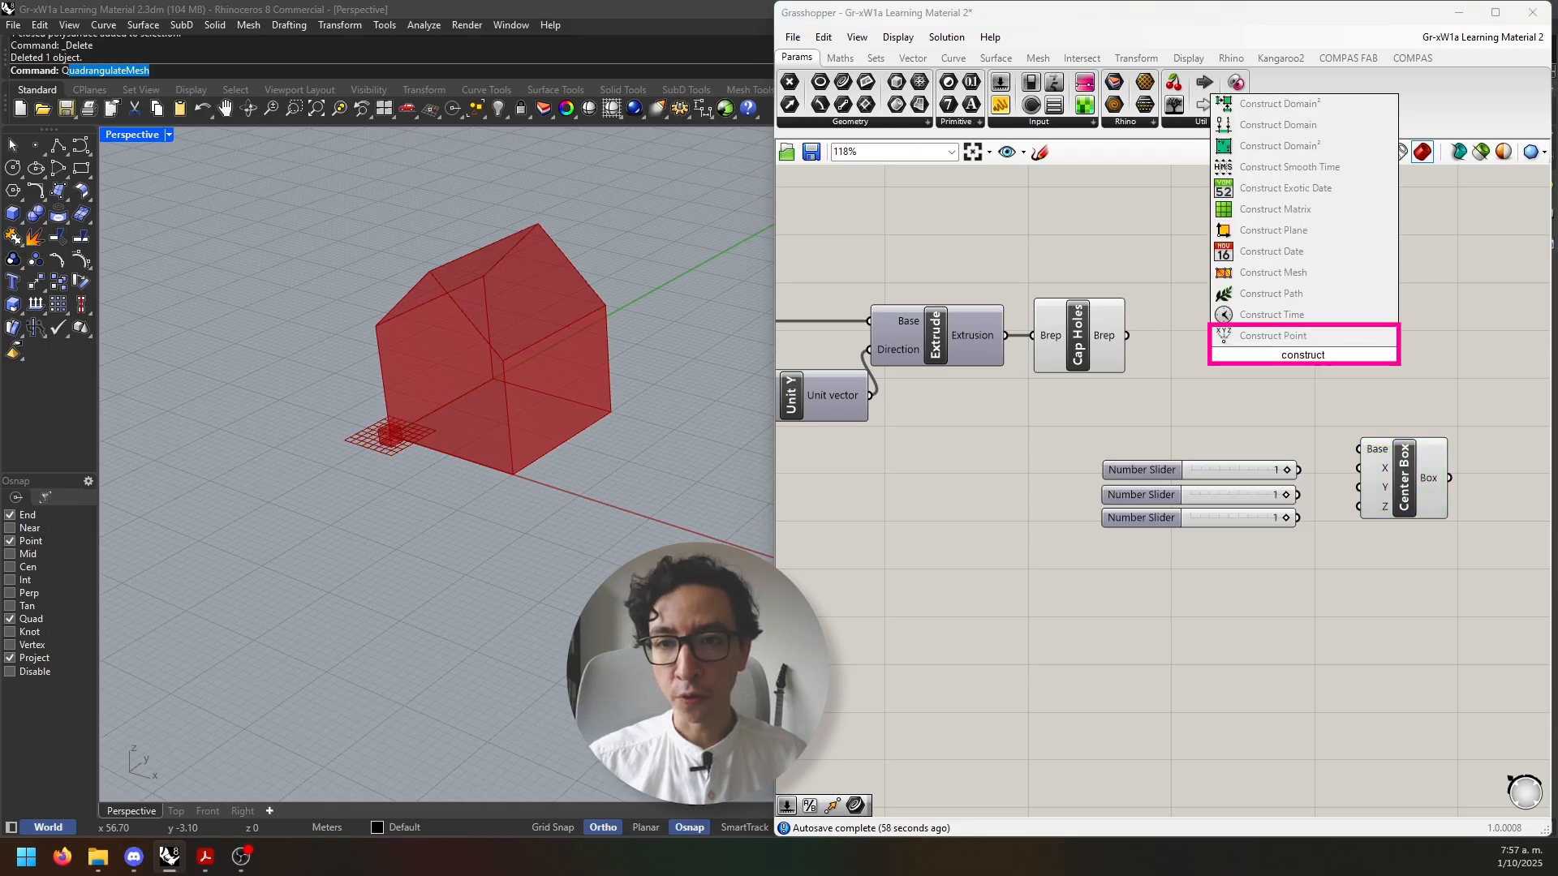
{"action": "key", "text": "Return"}
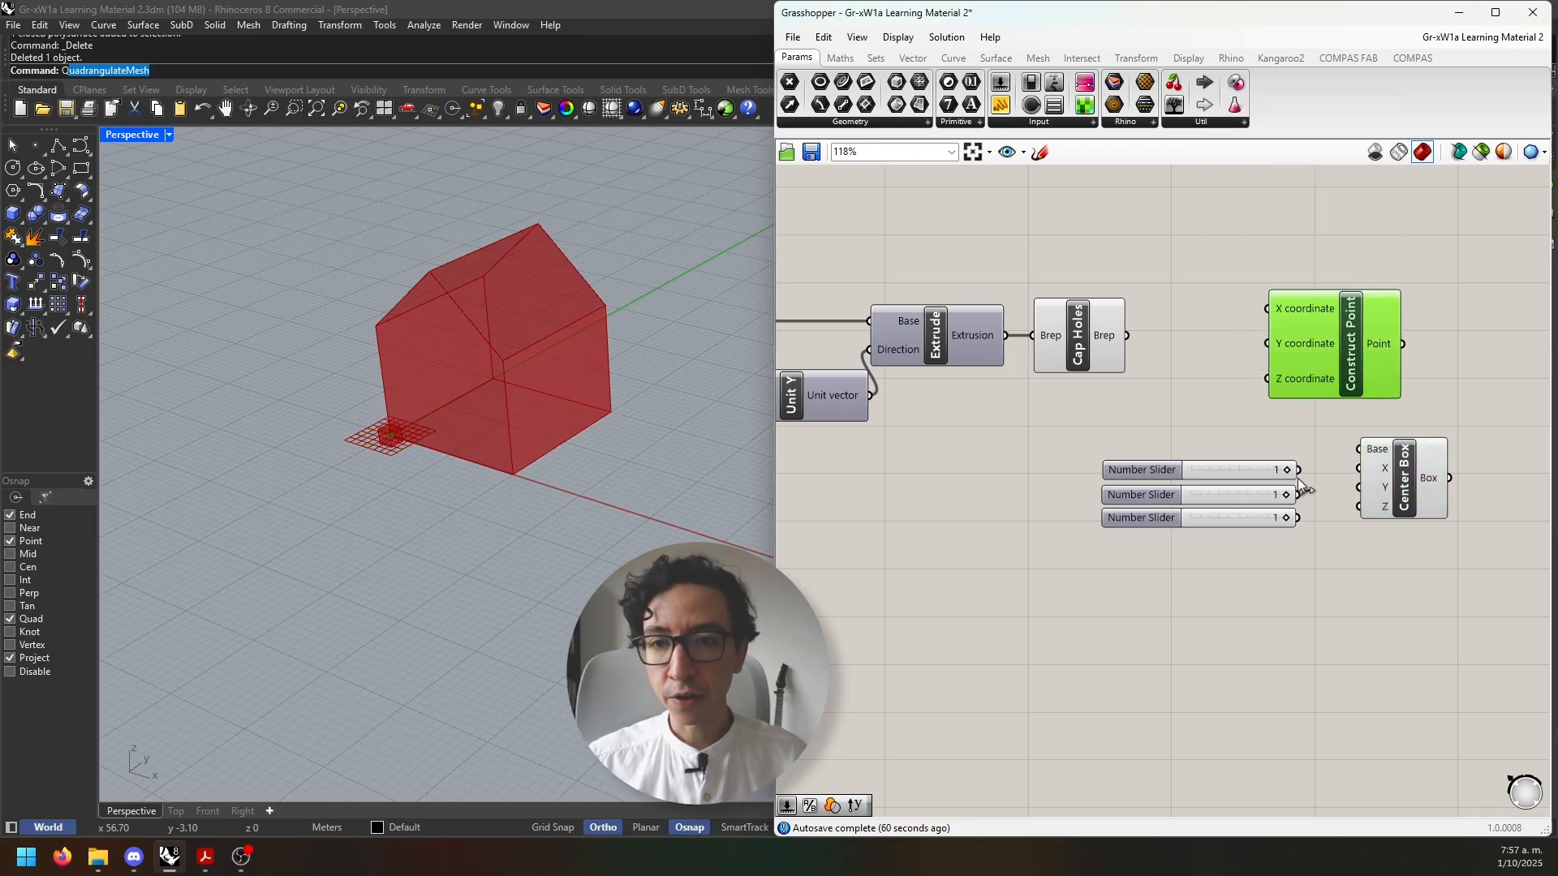
{"action": "left_click_drag", "start_coordinate": [1297, 471], "coordinate": [1268, 309]}
{"action": "left_click_drag", "start_coordinate": [1294, 427], "coordinate": [1267, 344]}
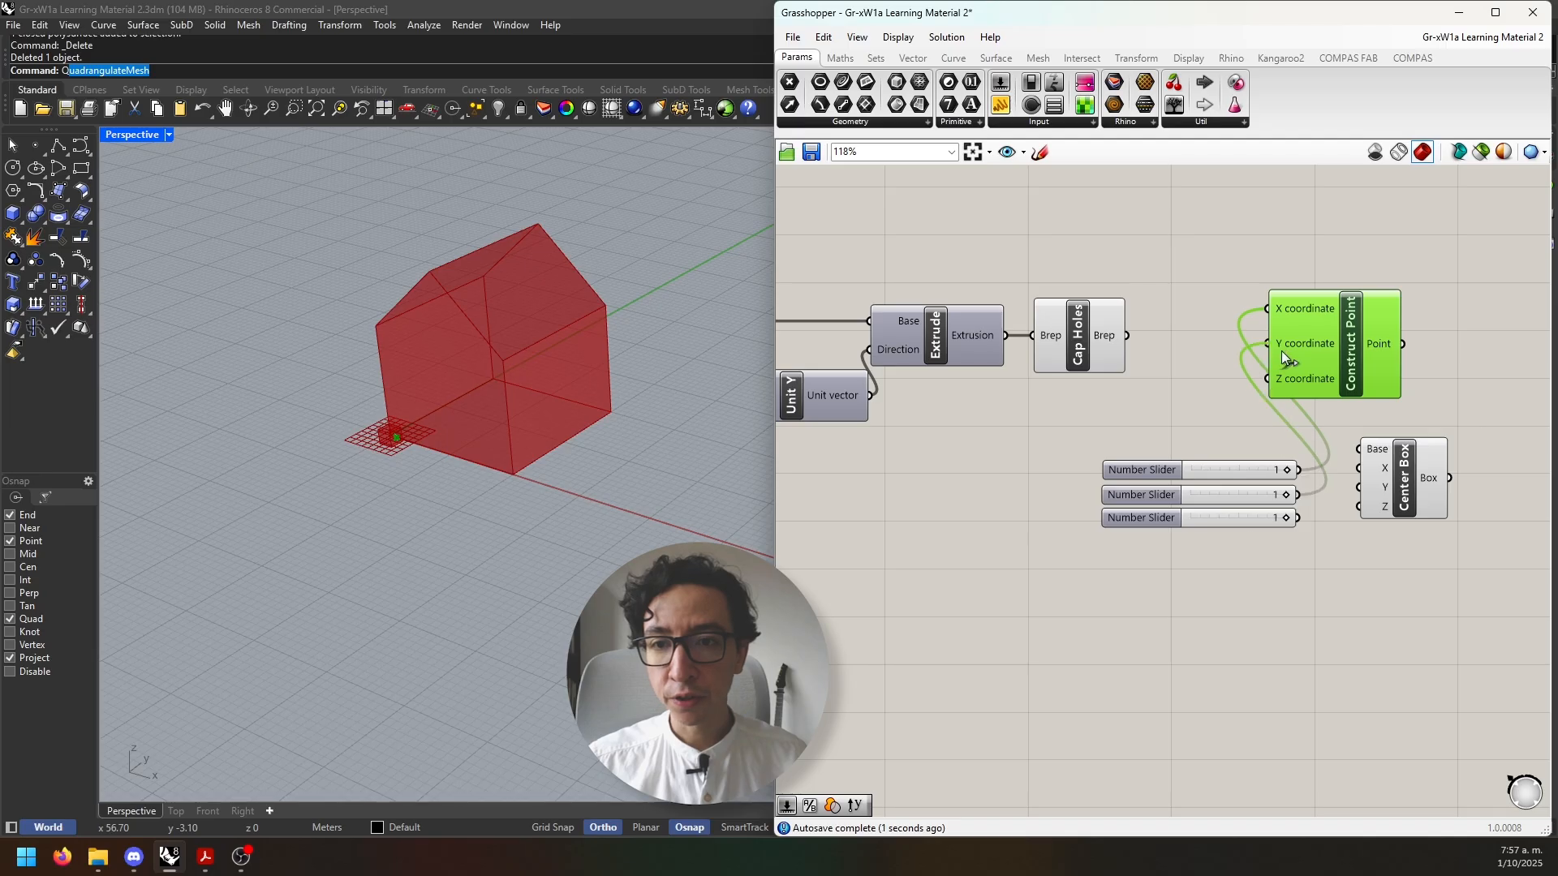
Delete the two duplicate sliders and move the remaining 1 slider away from the components
{"action": "left_click", "coordinate": [1242, 511]}
{"action": "key", "text": "Delete"}
{"action": "left_click", "coordinate": [1205, 491]}
{"action": "key", "text": "Delete"}
{"action": "left_click_drag", "start_coordinate": [1161, 476], "coordinate": [1075, 459]}
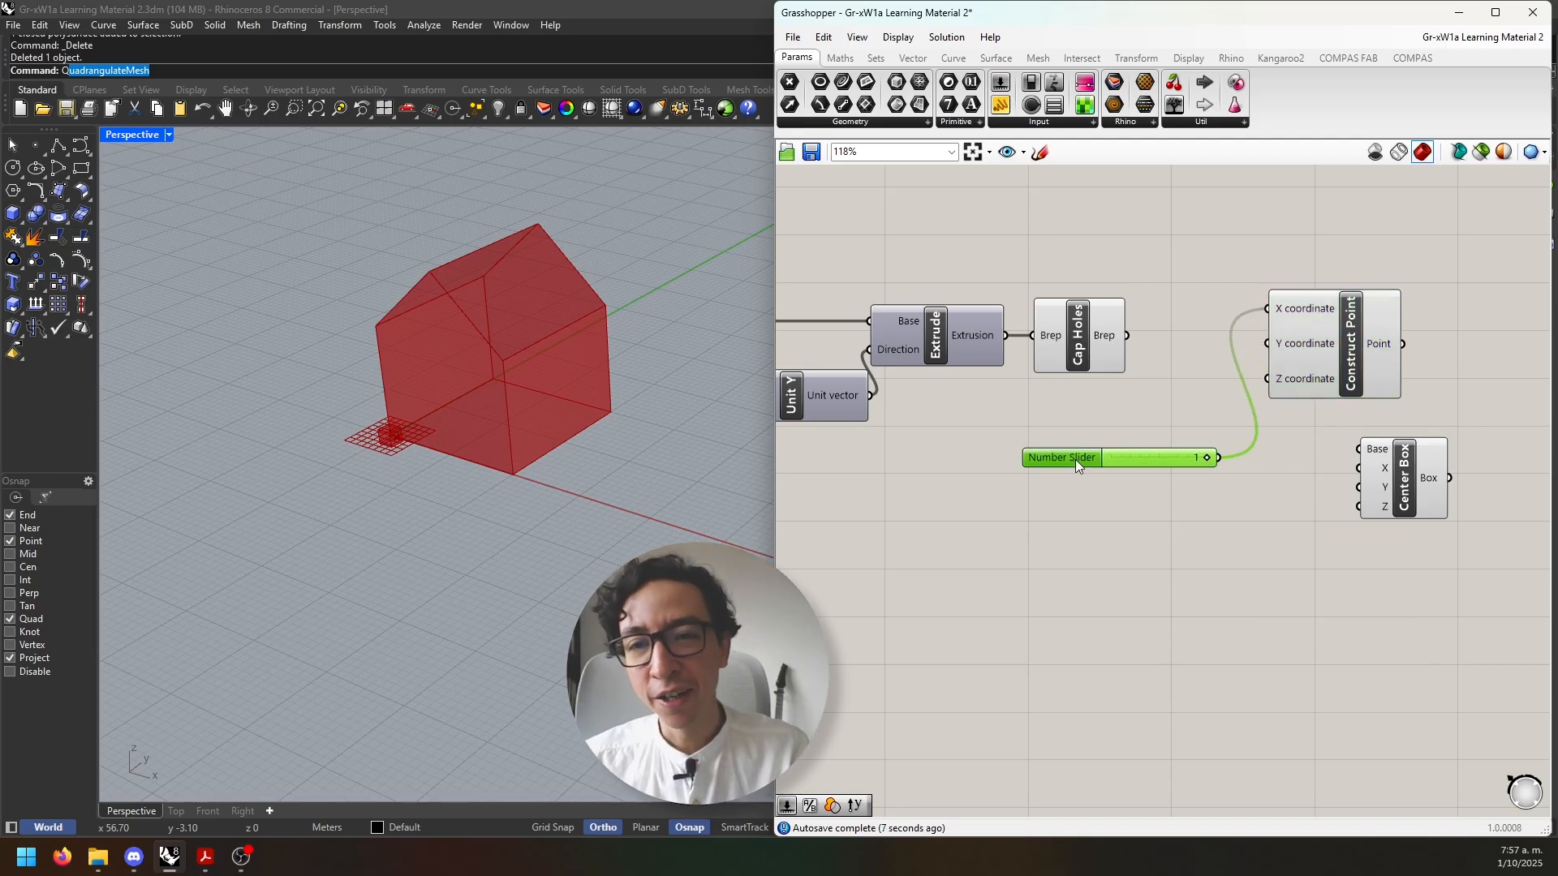
Wire the 1 slider into Construct Point's Y and Z coordinates and into Center Box's X, Y and Z inputs
{"action": "left_click_drag", "start_coordinate": [1214, 456], "coordinate": [1268, 343]}
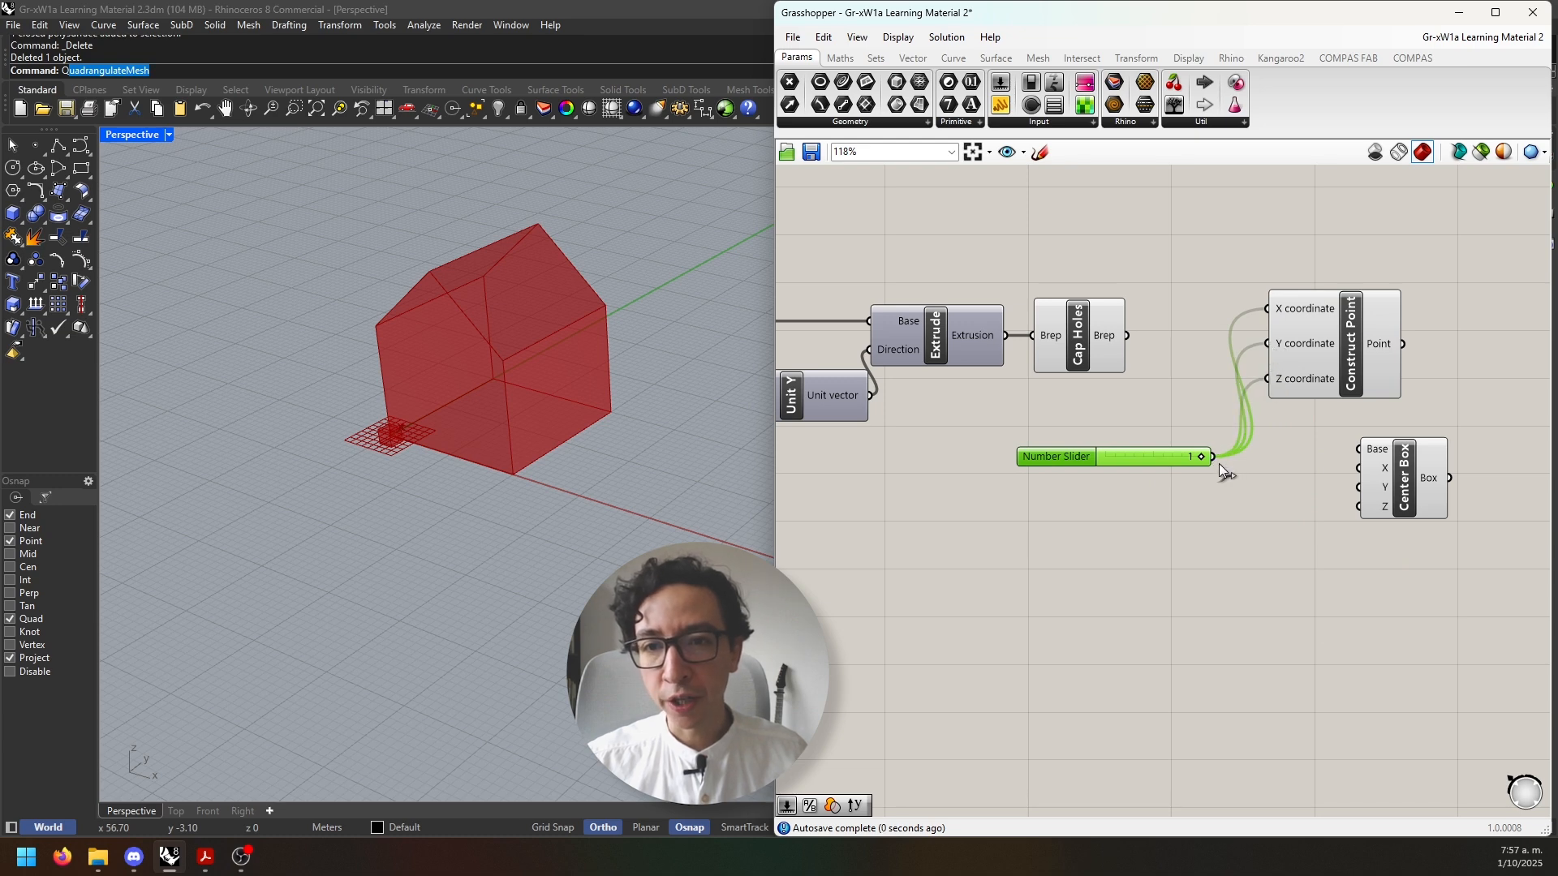
{"action": "left_click_drag", "start_coordinate": [1219, 463], "coordinate": [1349, 480], "text": "shift"}
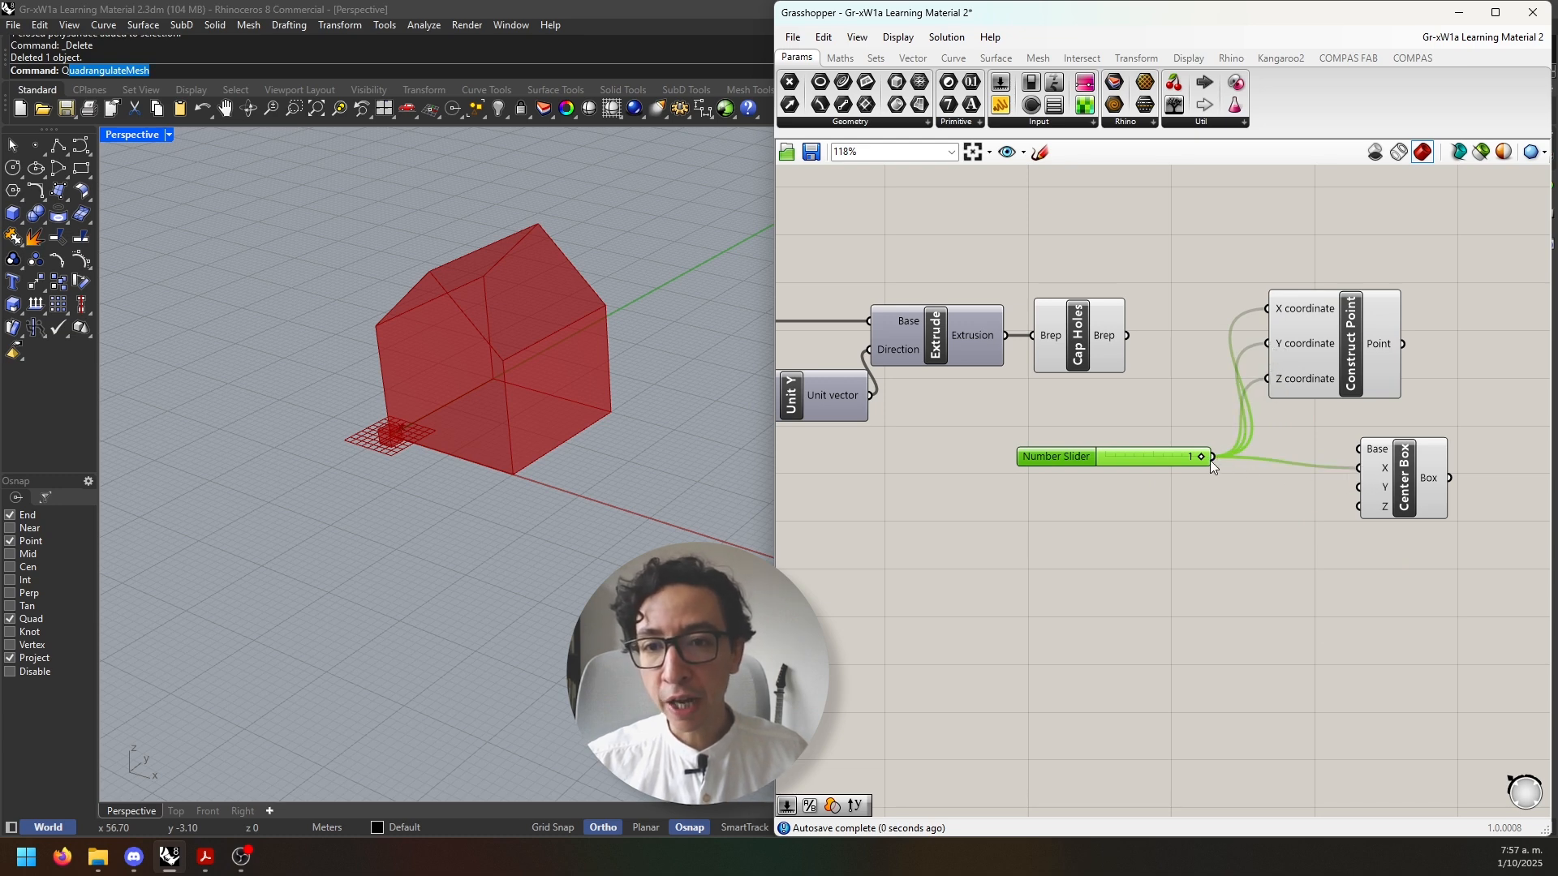
{"action": "left_click_drag", "start_coordinate": [1212, 458], "coordinate": [1439, 498], "text": "shift"}
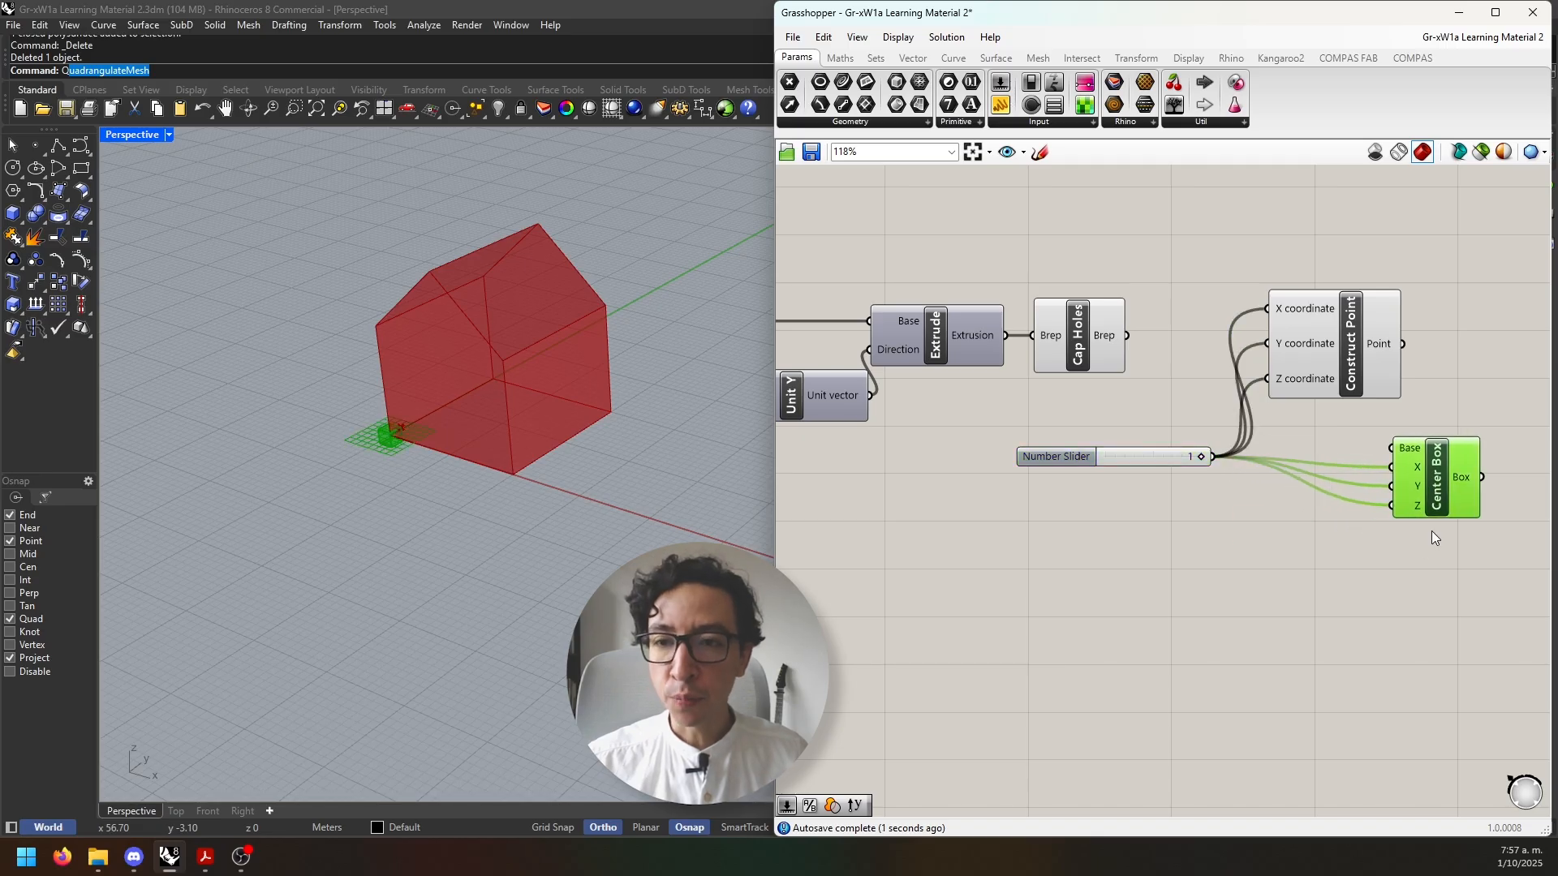
Space out the new Construct Point and Center Box, and wire the Point output into Center Box's Base
{"action": "right_click_drag", "start_coordinate": [1426, 484], "coordinate": [1313, 492]}
{"action": "left_click_drag", "start_coordinate": [1268, 391], "coordinate": [1248, 412]}
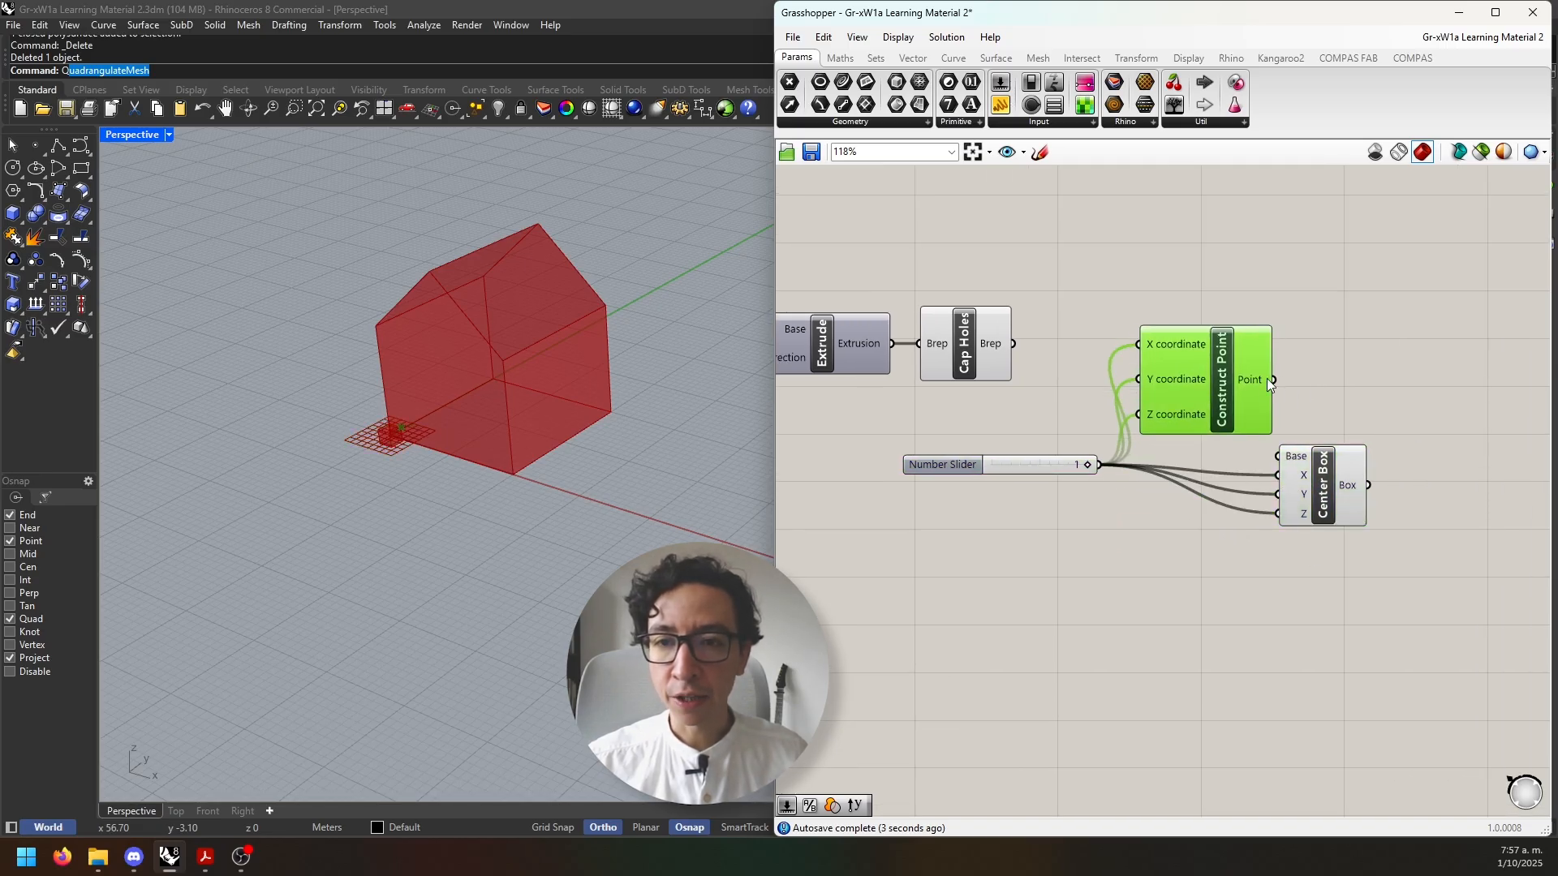
{"action": "right_click_drag", "start_coordinate": [1278, 387], "coordinate": [1146, 347]}
{"action": "left_click_drag", "start_coordinate": [1185, 439], "coordinate": [1243, 434]}
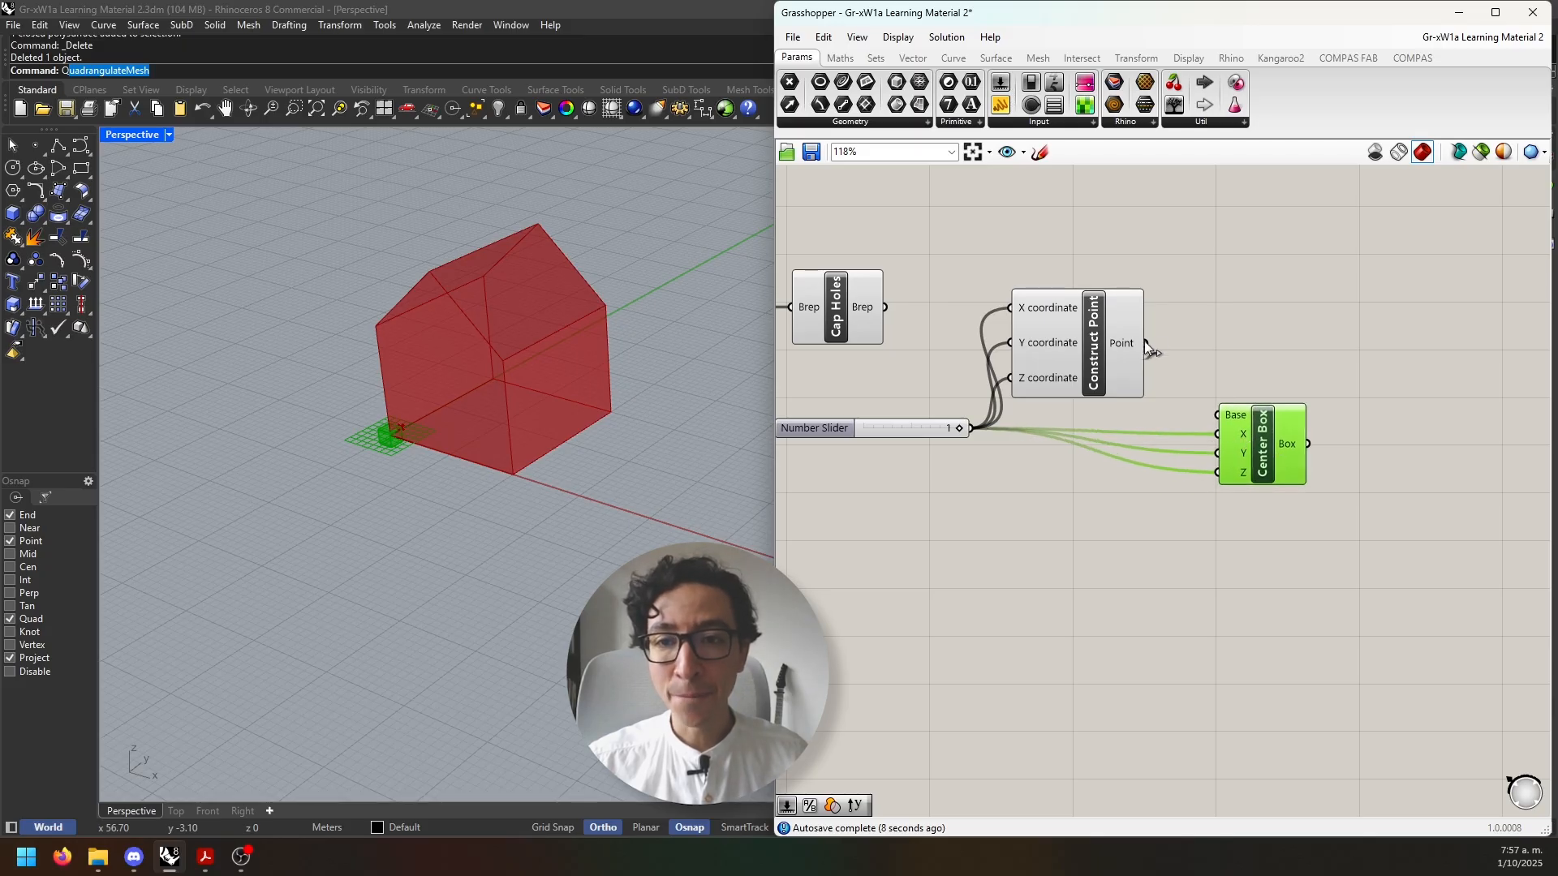
{"action": "left_click_drag", "start_coordinate": [1152, 349], "coordinate": [1217, 416]}
{"action": "scroll", "coordinate": [397, 423], "scroll_direction": "up", "scroll_amount": 5}
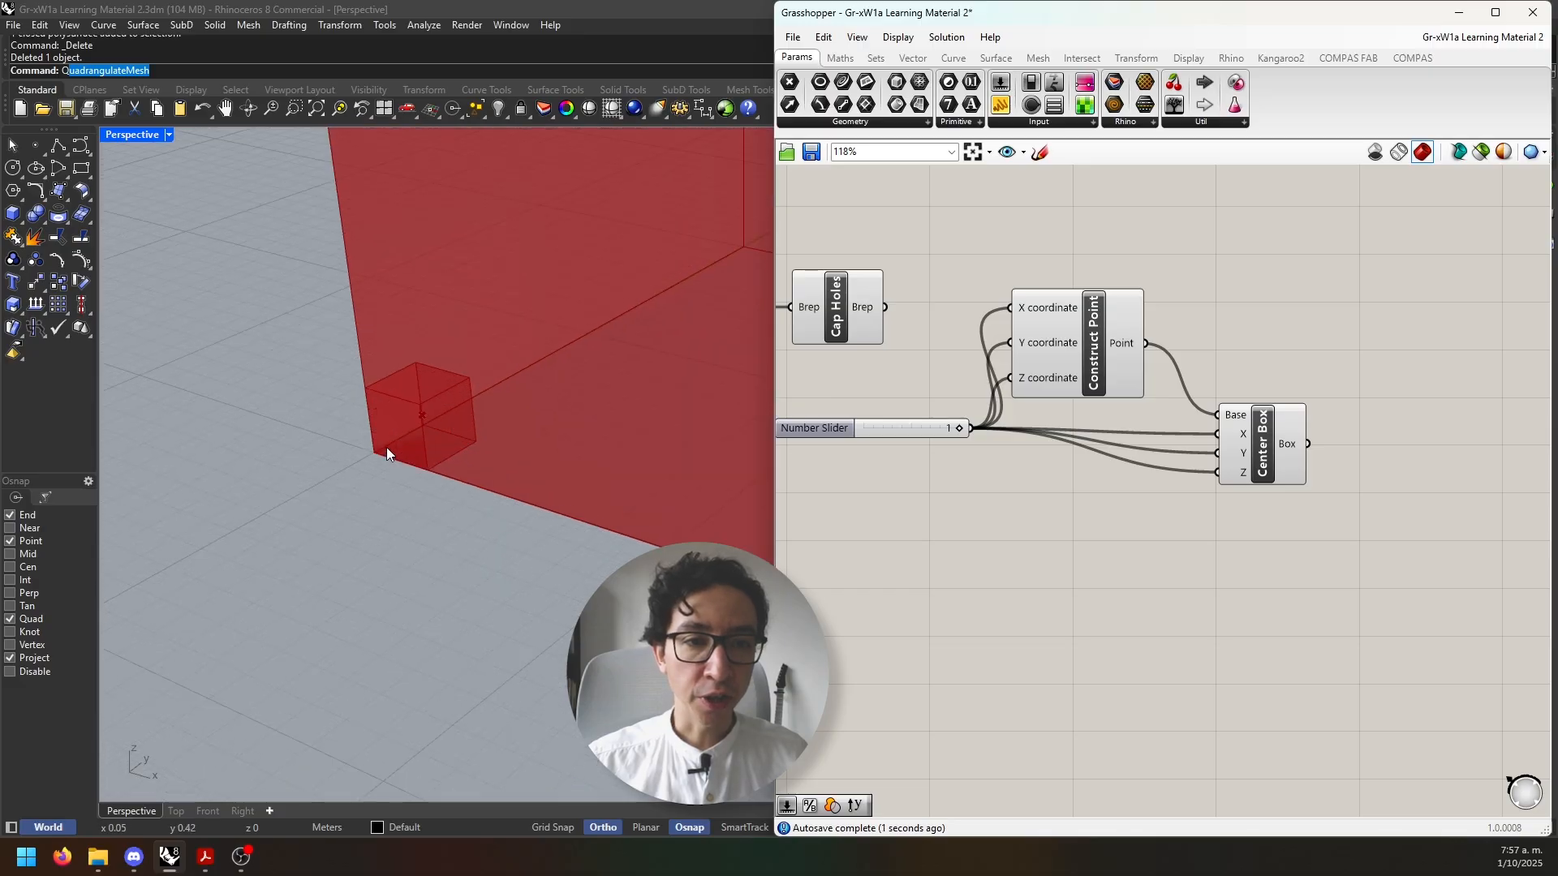
{"action": "scroll", "coordinate": [348, 426], "scroll_direction": "down", "scroll_amount": 5}
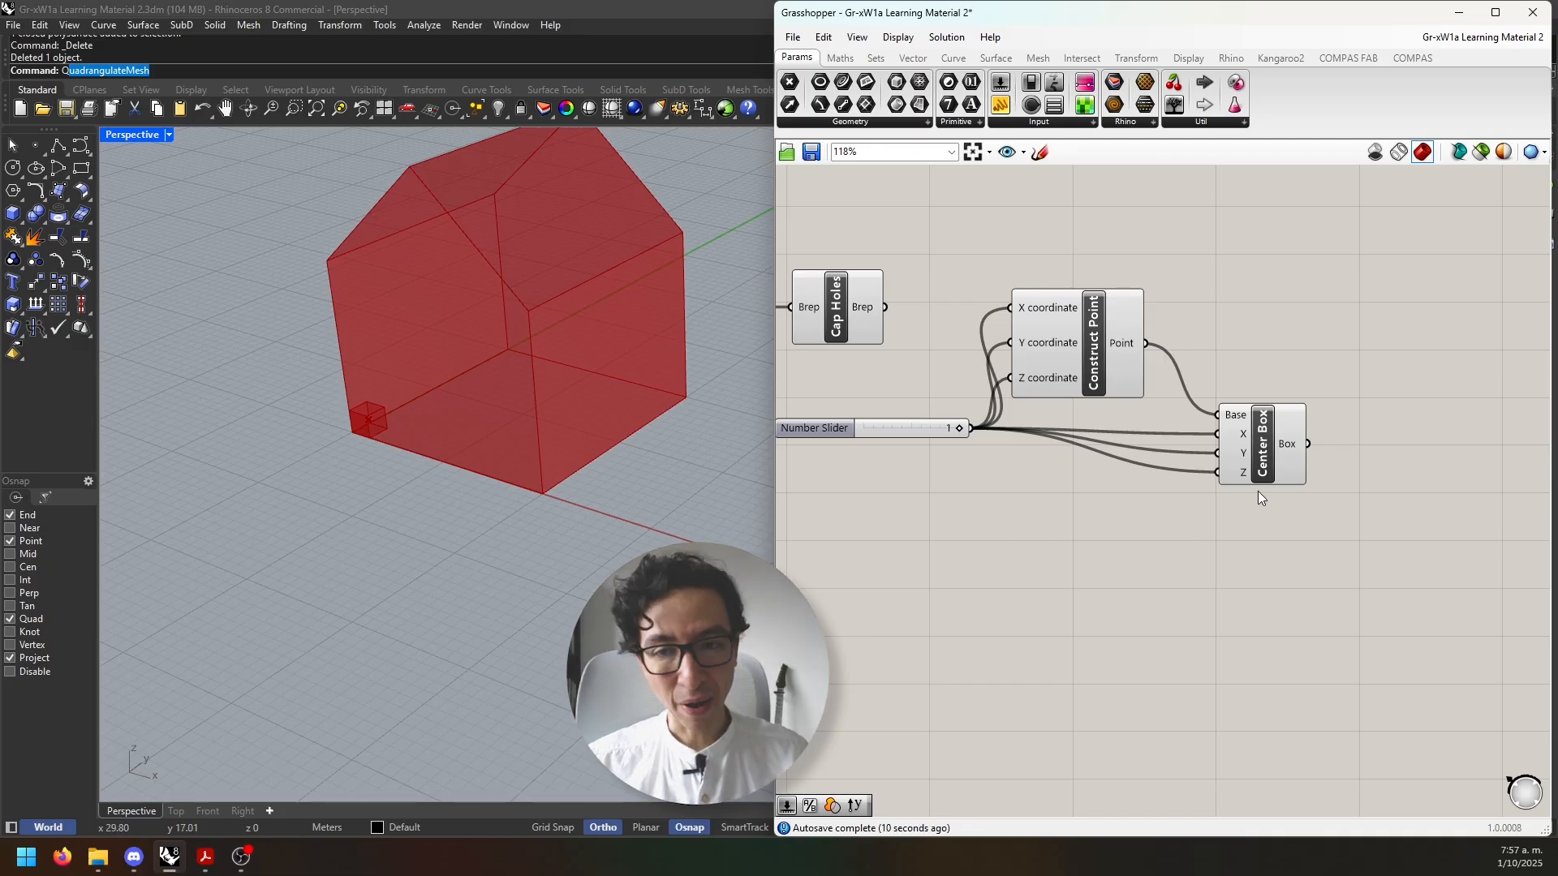
Add a Brep Wireframe component and wire Center Box's Box output into its Brep input
{"action": "scroll", "coordinate": [1301, 515], "scroll_direction": "up", "scroll_amount": 2}
{"action": "right_click_drag", "start_coordinate": [1302, 515], "coordinate": [1174, 593]}
{"action": "scroll", "coordinate": [1173, 592], "scroll_direction": "down", "scroll_amount": 2}
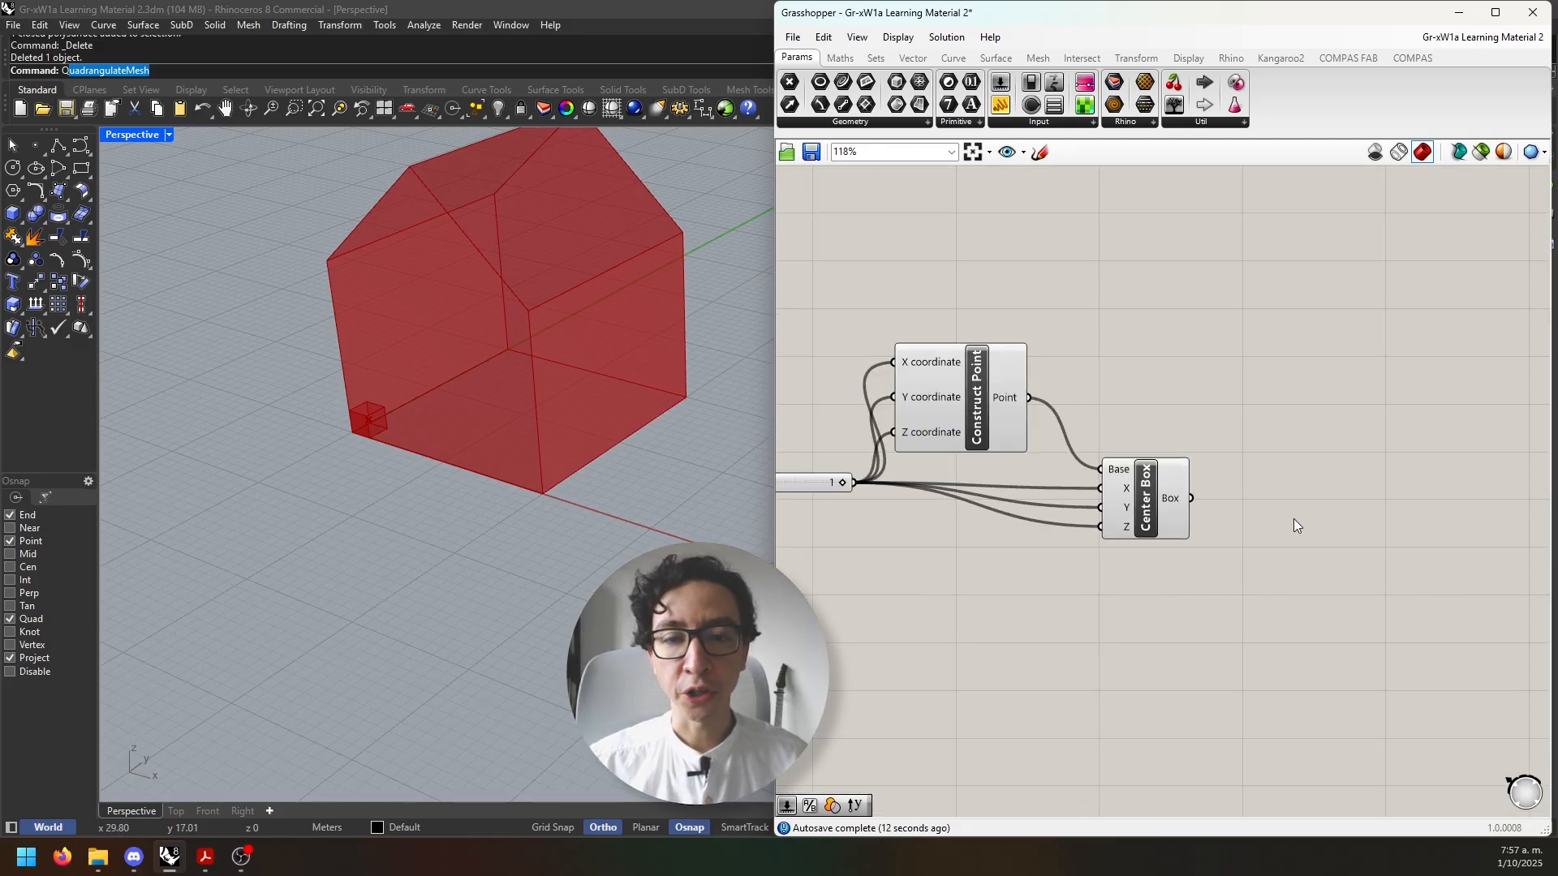
{"action": "double_click", "coordinate": [1293, 519]}
{"action": "type", "text": "brep wire"}
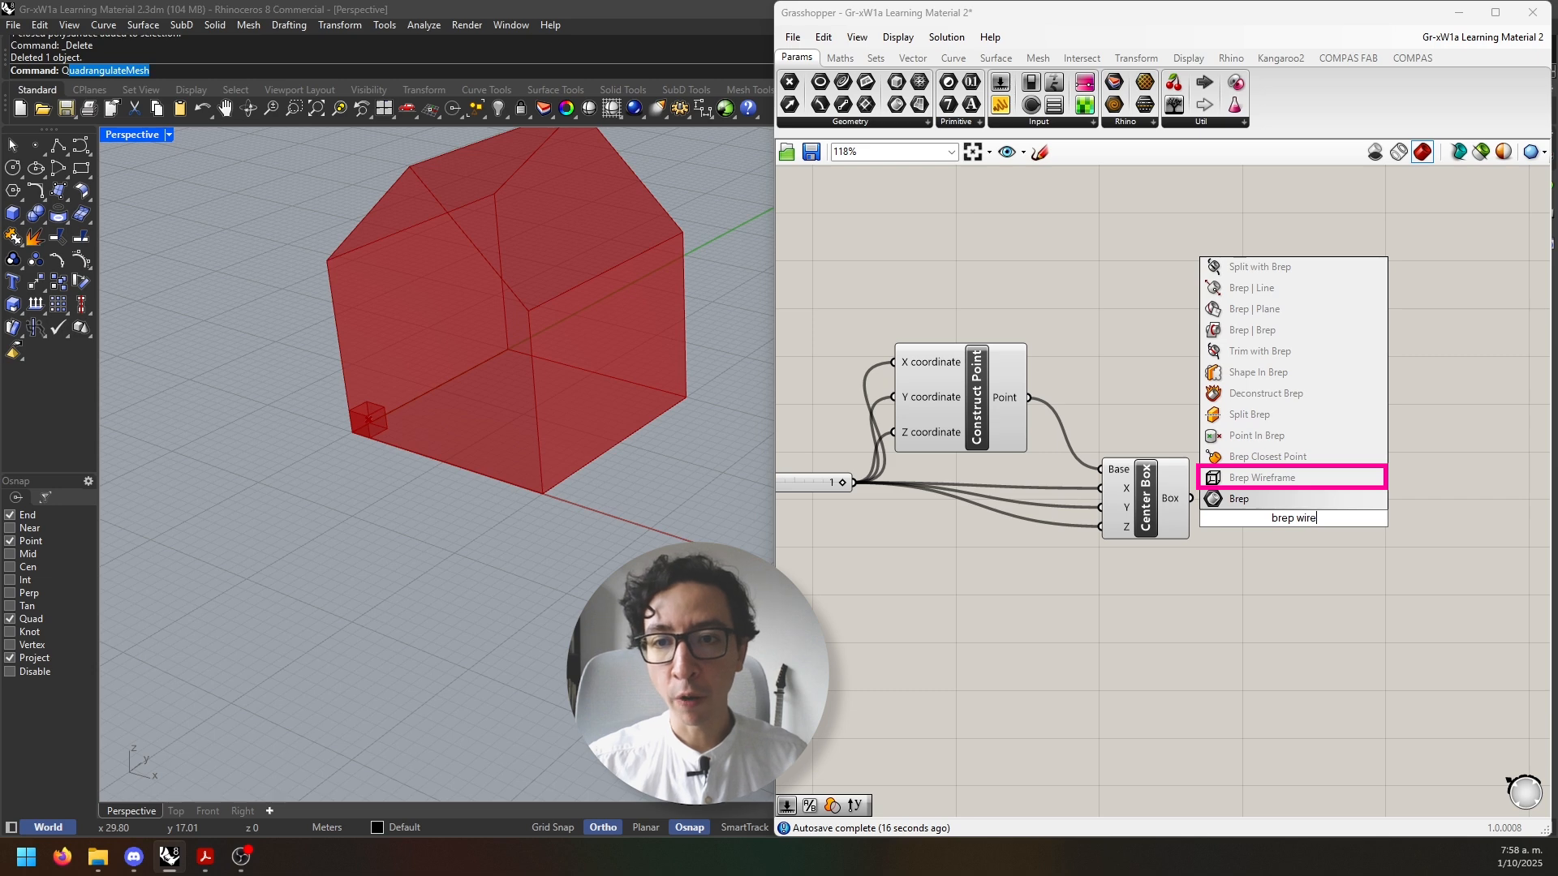
{"action": "key", "text": "Return"}
{"action": "left_click_drag", "start_coordinate": [1191, 498], "coordinate": [1225, 499]}
{"action": "left_click", "coordinate": [1284, 529]}
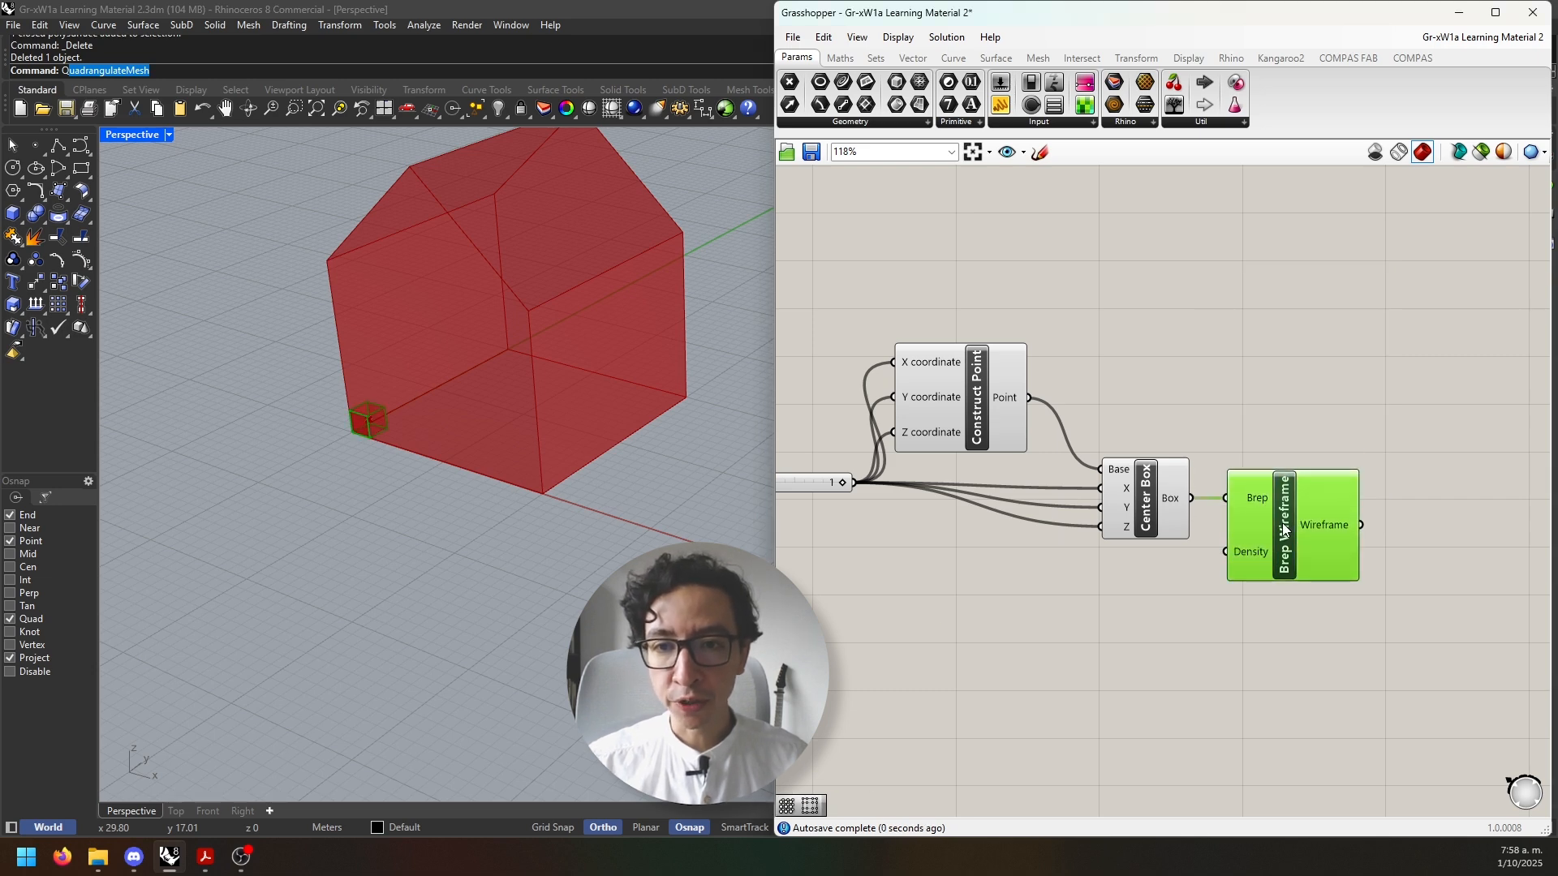
Add a Box Array component and wire Brep Wireframe's Wireframe output into its Geometry input
{"action": "scroll", "coordinate": [1095, 494], "scroll_direction": "down", "scroll_amount": 2}
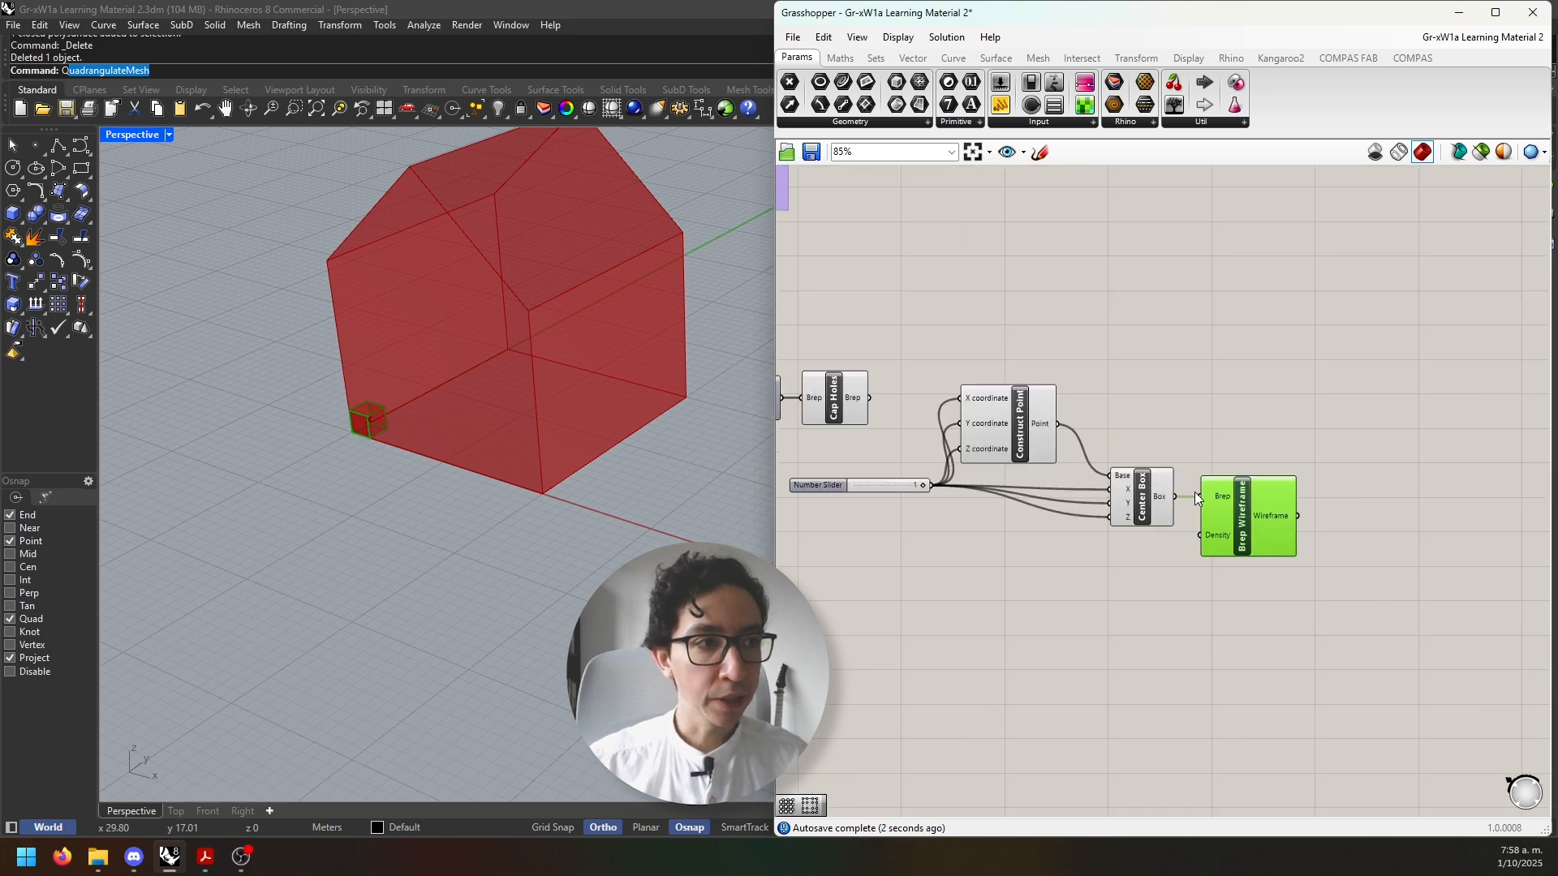
{"action": "right_click_drag", "start_coordinate": [1387, 538], "coordinate": [1227, 528]}
{"action": "double_click", "coordinate": [1227, 527]}
{"action": "type", "text": "box"}
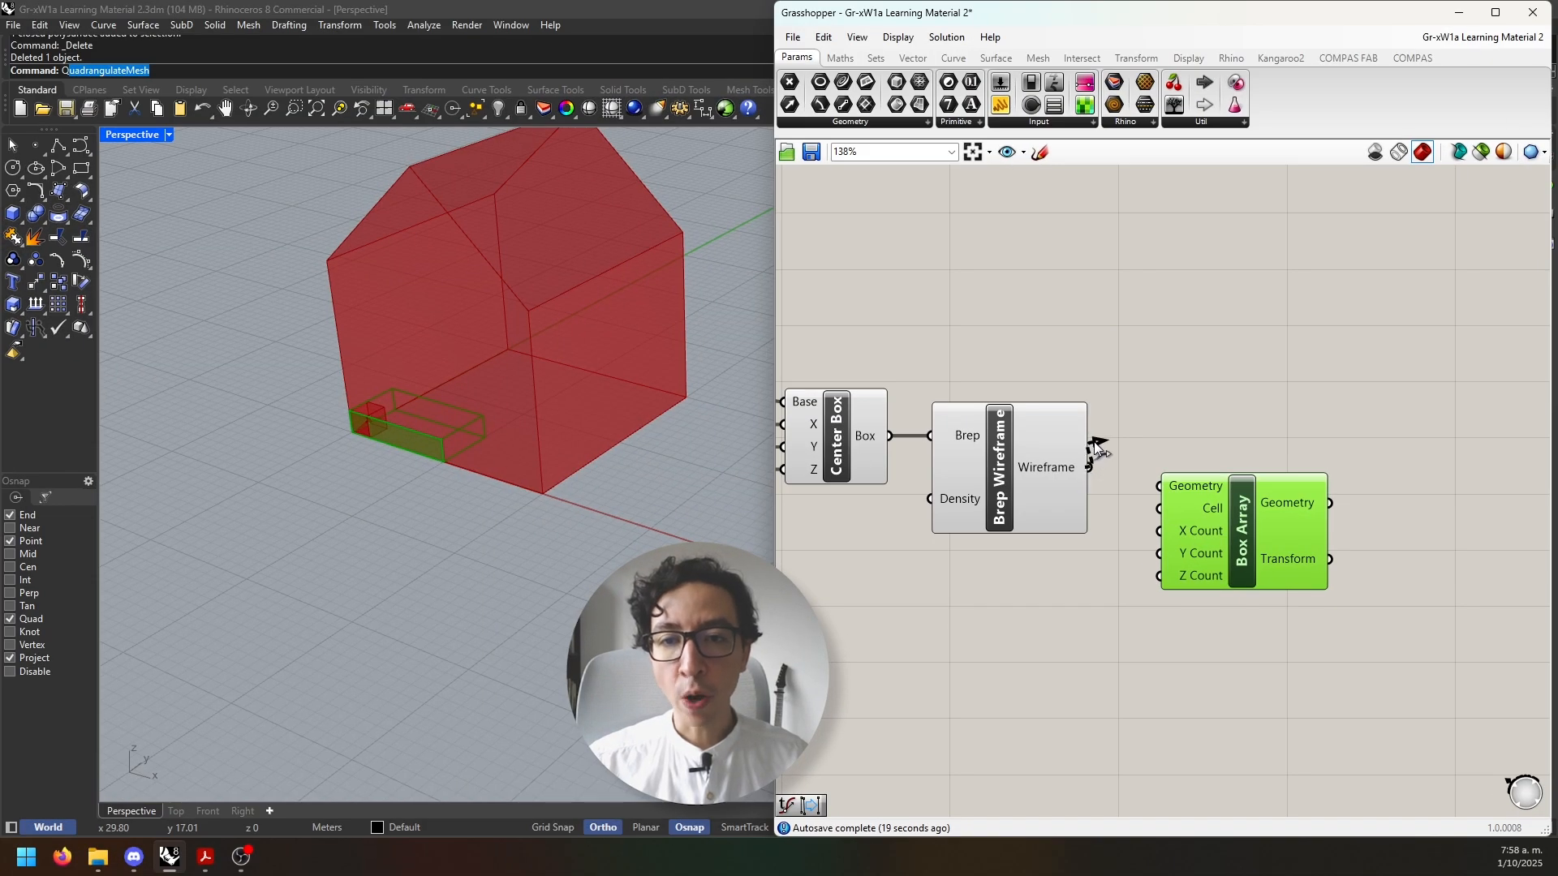
{"action": "left_click_drag", "start_coordinate": [1134, 487], "coordinate": [1162, 488]}
{"action": "scroll", "coordinate": [1182, 480], "scroll_direction": "down", "scroll_amount": 2}
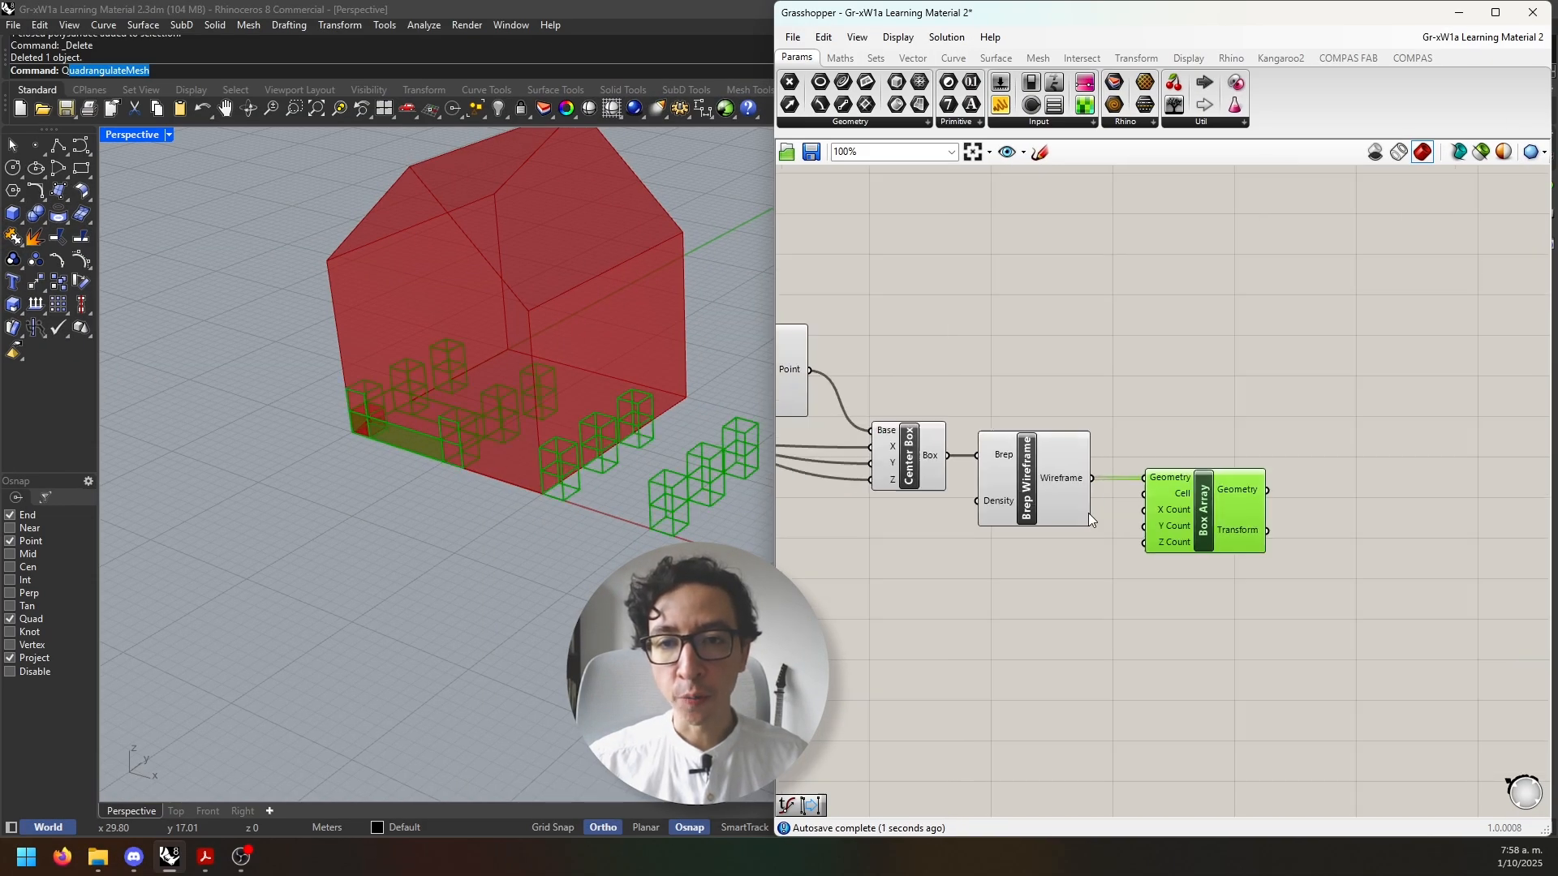
Wire Center Box's Box output into Box Array's Cell input and move Box Array farther from Brep Wireframe
{"action": "right_click_drag", "start_coordinate": [1088, 513], "coordinate": [1210, 509]}
{"action": "scroll", "coordinate": [1268, 485], "scroll_direction": "up", "scroll_amount": 1}
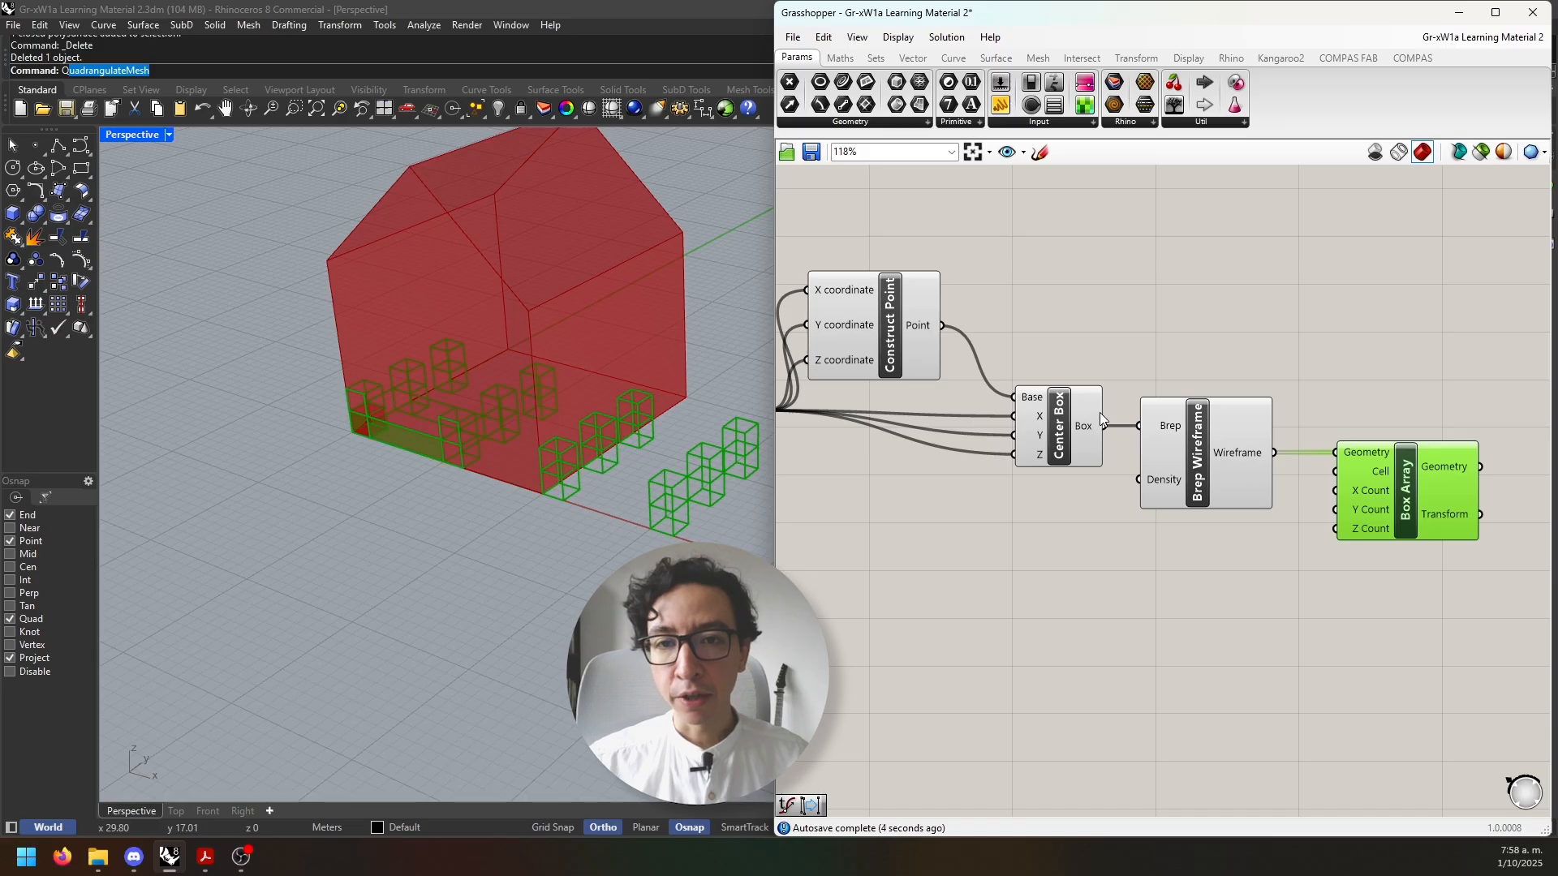
{"action": "left_click_drag", "start_coordinate": [1101, 425], "coordinate": [1455, 507]}
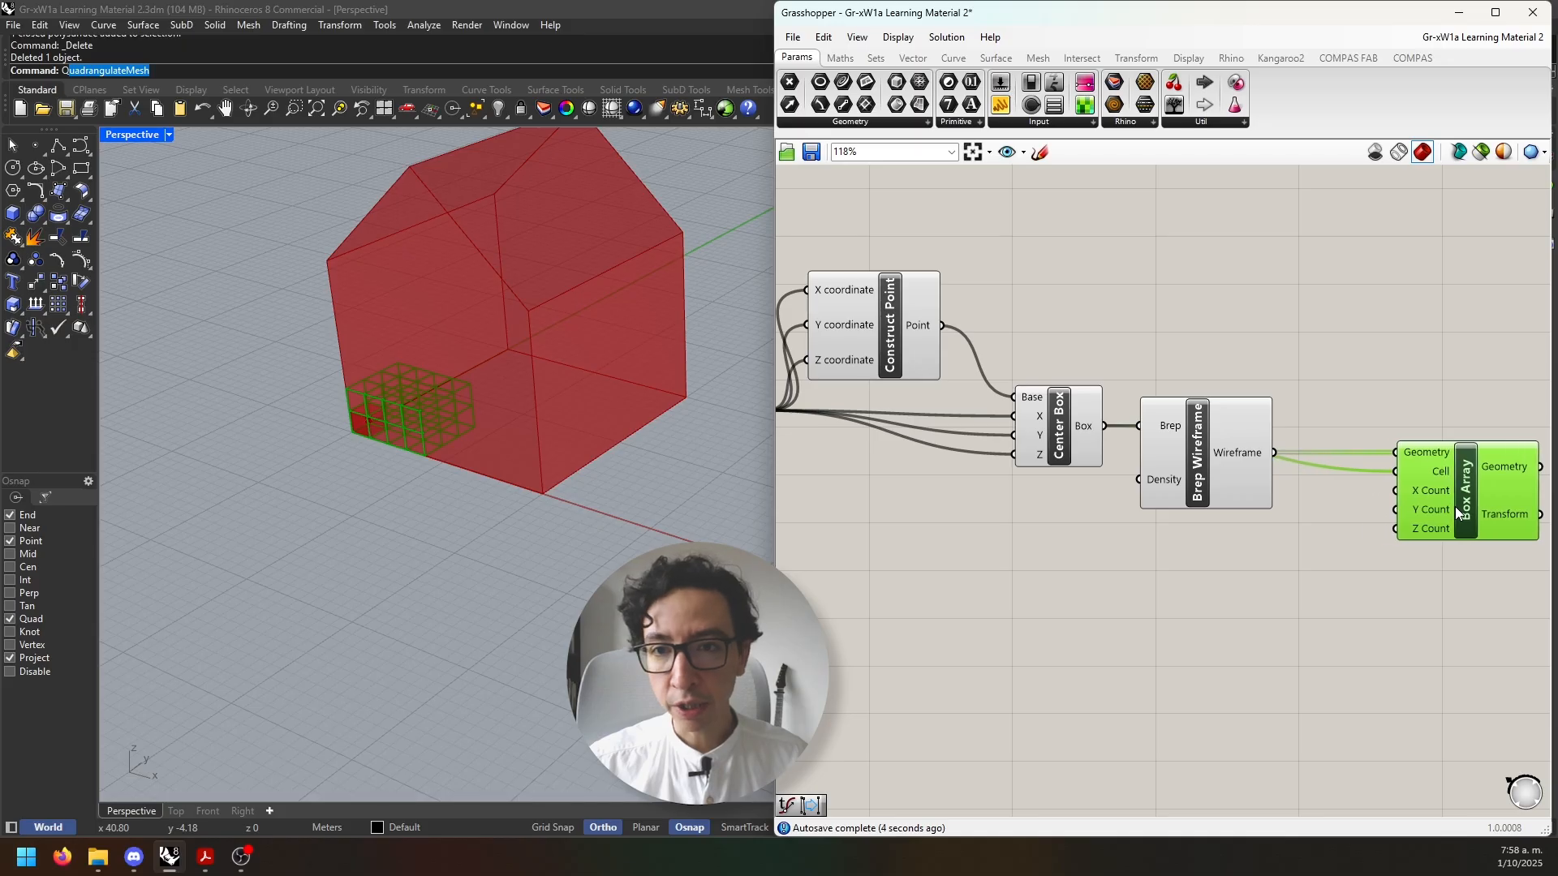
{"action": "left_click", "coordinate": [1234, 563]}
Duplicate the existing number slider with value 20 and place the copy beneath Brep Wireframe
{"action": "right_click_drag", "start_coordinate": [954, 498], "coordinate": [1158, 483]}
{"action": "scroll", "coordinate": [1158, 482], "scroll_direction": "down", "scroll_amount": 1}
{"action": "scroll", "coordinate": [852, 407], "scroll_direction": "down", "scroll_amount": 2}
{"action": "right_click_drag", "start_coordinate": [963, 479], "coordinate": [1358, 539]}
{"action": "scroll", "coordinate": [965, 440], "scroll_direction": "up", "scroll_amount": 2}
{"action": "left_click", "coordinate": [961, 437]}
{"action": "key", "text": "ctrl+c"}
{"action": "key", "text": "ctrl+v"}
{"action": "left_click_drag", "start_coordinate": [975, 441], "coordinate": [1339, 560]}
{"action": "right_click_drag", "start_coordinate": [1336, 567], "coordinate": [920, 544]}
{"action": "left_click_drag", "start_coordinate": [908, 534], "coordinate": [1338, 546]}
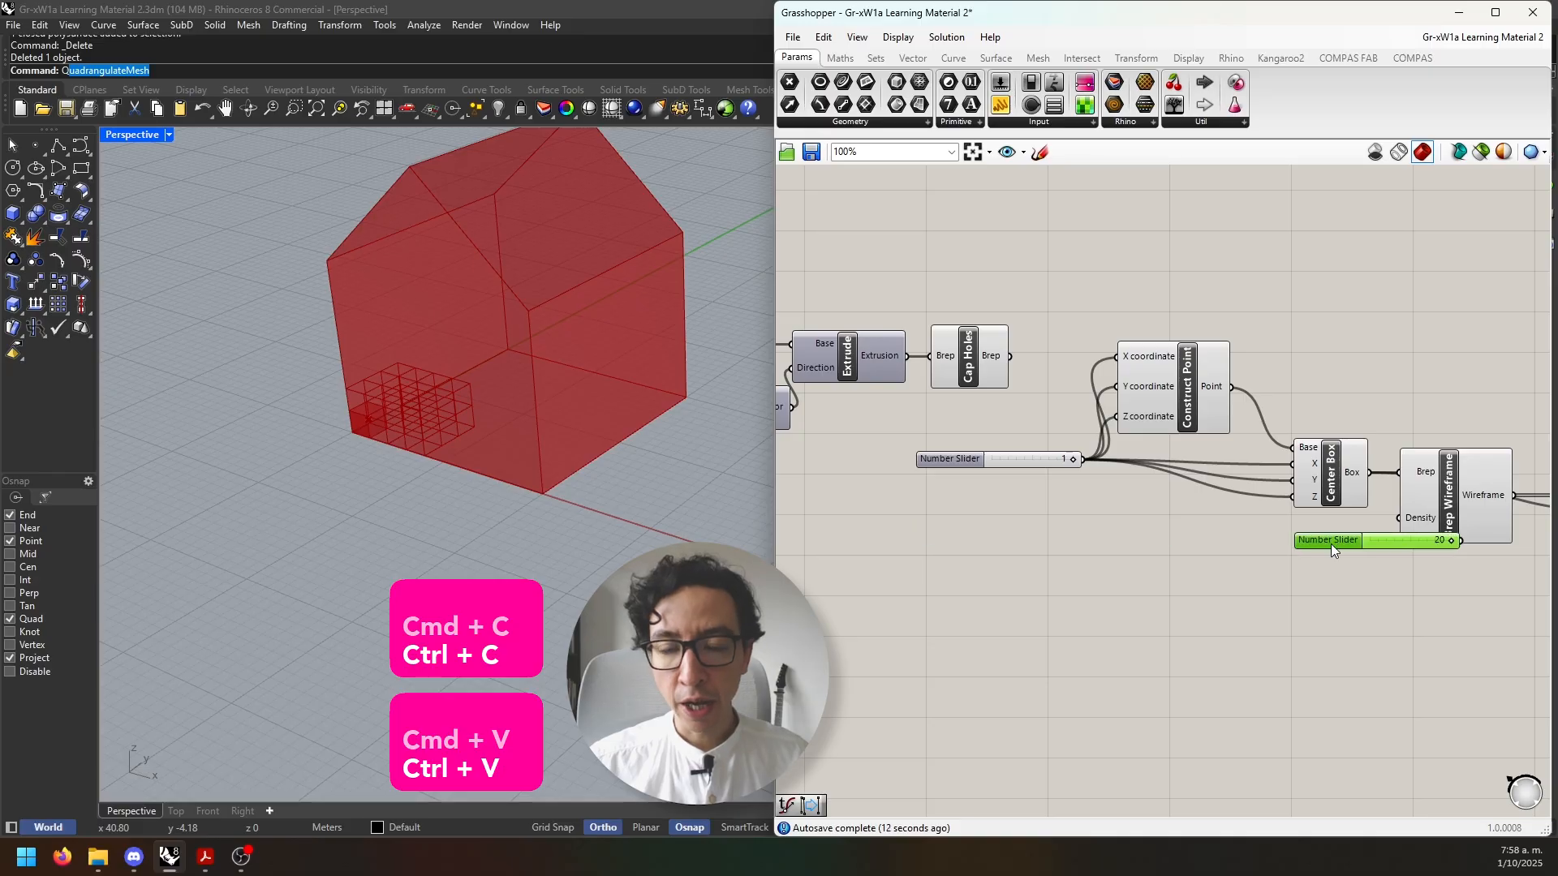
Make two more copies of the 20 slider and stack them beneath Brep Wireframe
{"action": "scroll", "coordinate": [1141, 489], "scroll_direction": "up", "scroll_amount": 3}
{"action": "key", "text": "ctrl+v"}
{"action": "left_click_drag", "start_coordinate": [997, 487], "coordinate": [962, 552]}
{"action": "key", "text": "ctrl+c"}
{"action": "key", "text": "ctrl+v"}
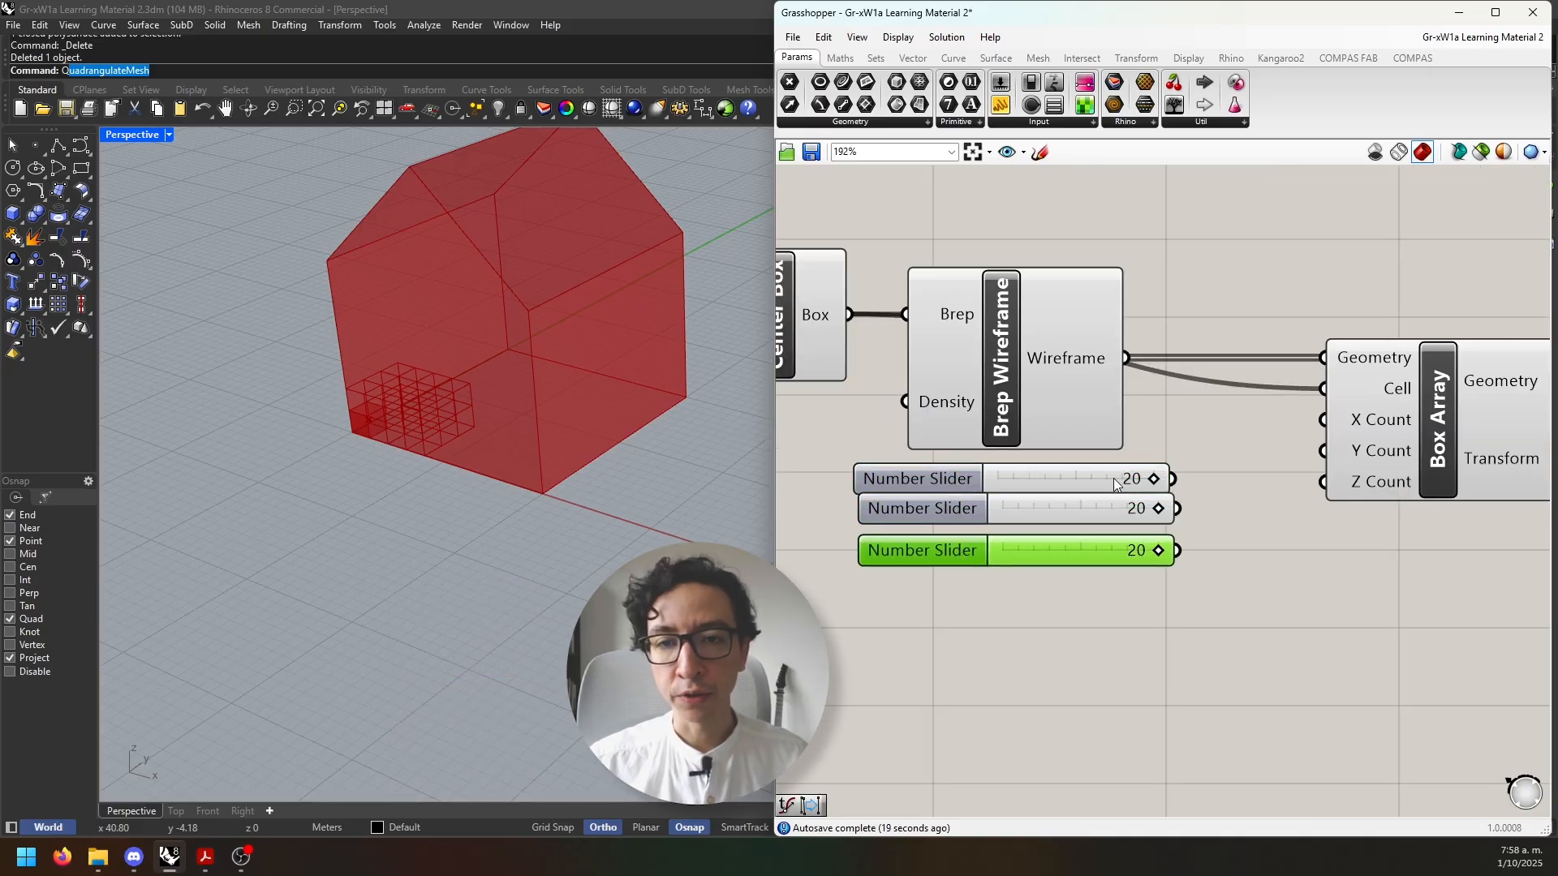
Set the three copied sliders to 6, 9 and 7 and wire them into Box Array's X, Y and Z Count inputs
{"action": "left_click_drag", "start_coordinate": [1153, 478], "coordinate": [1323, 451]}
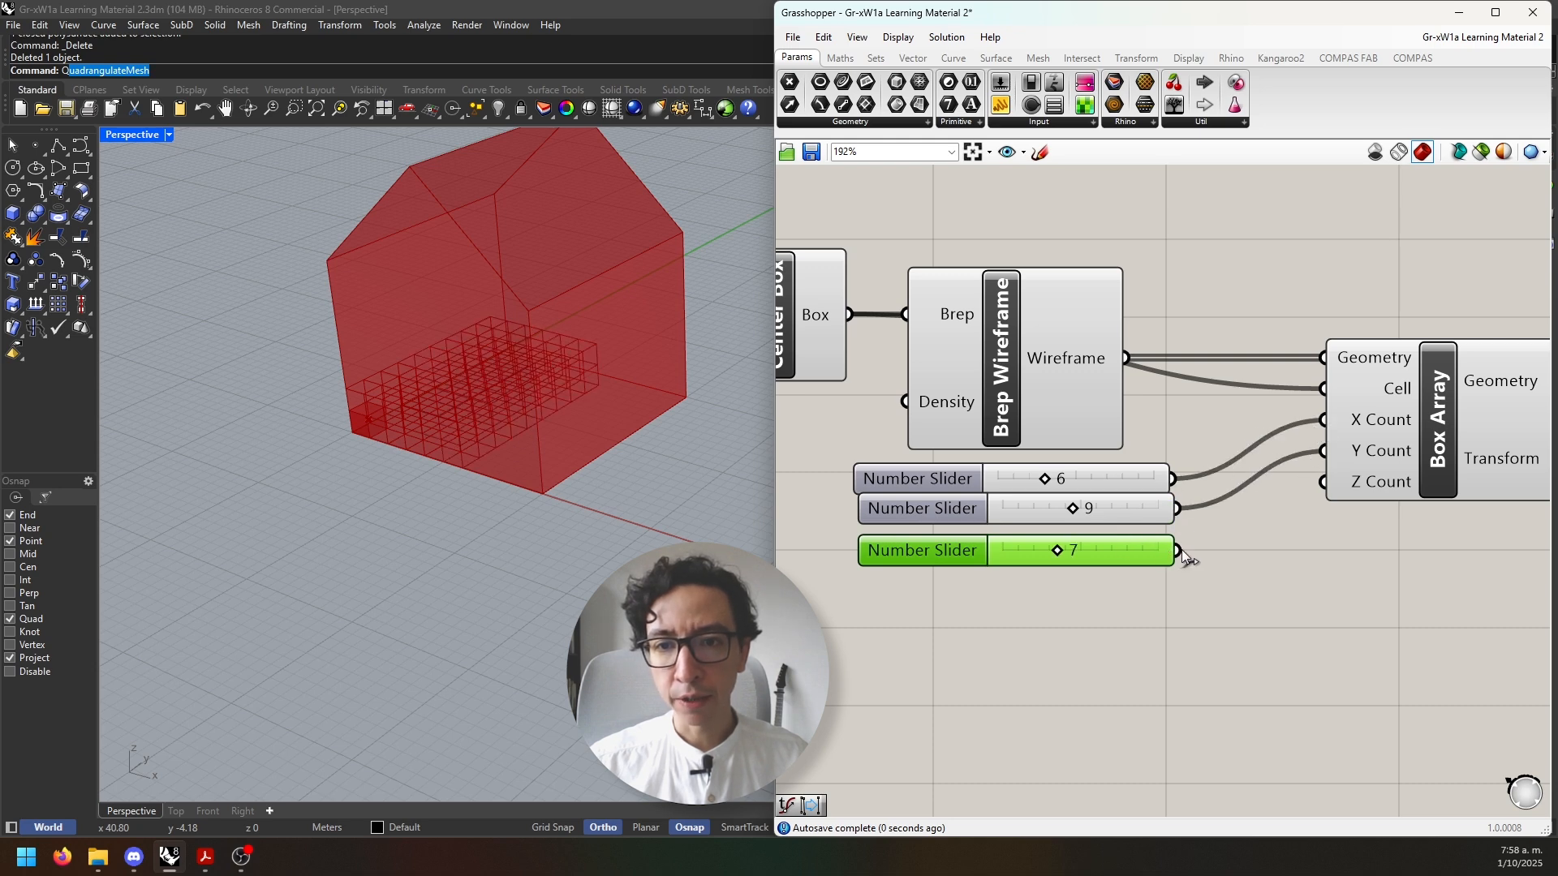
{"action": "left_click_drag", "start_coordinate": [1314, 507], "coordinate": [1323, 482]}
{"action": "left_click", "coordinate": [1385, 467]}
{"action": "right_click_drag", "start_coordinate": [568, 495], "coordinate": [635, 472]}
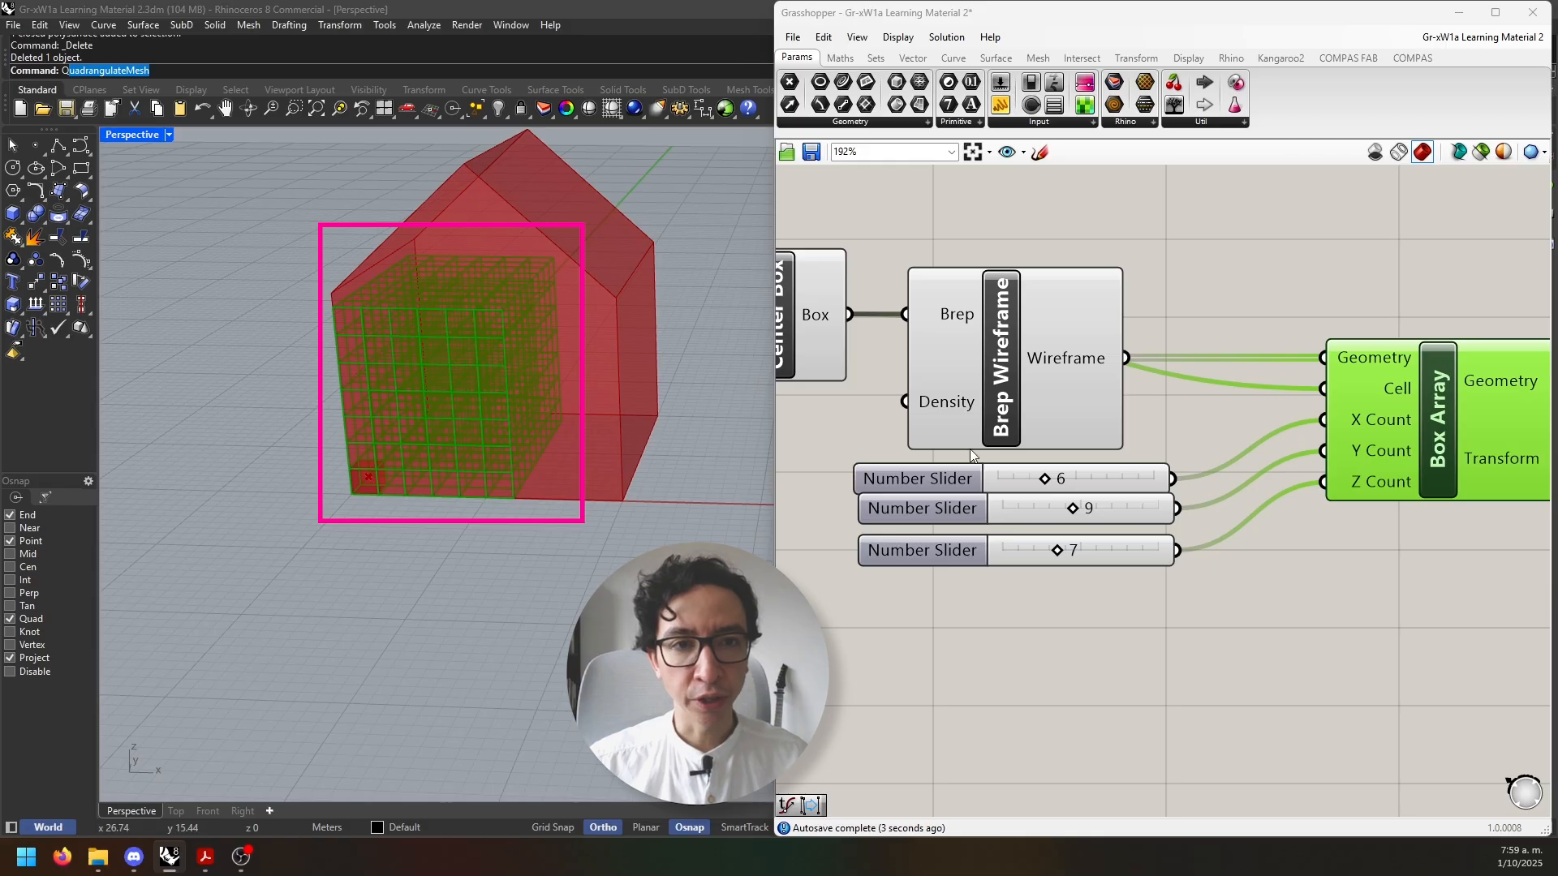
Set Box Array's X, Y and Z Count sliders to 10, 10 and 12
{"action": "scroll", "coordinate": [972, 417], "scroll_direction": "down", "scroll_amount": 1}
{"action": "left_click_drag", "start_coordinate": [1036, 470], "coordinate": [1067, 475]}
{"action": "right_click_drag", "start_coordinate": [541, 532], "coordinate": [487, 519]}
{"action": "left_click_drag", "start_coordinate": [1058, 495], "coordinate": [1078, 534]}
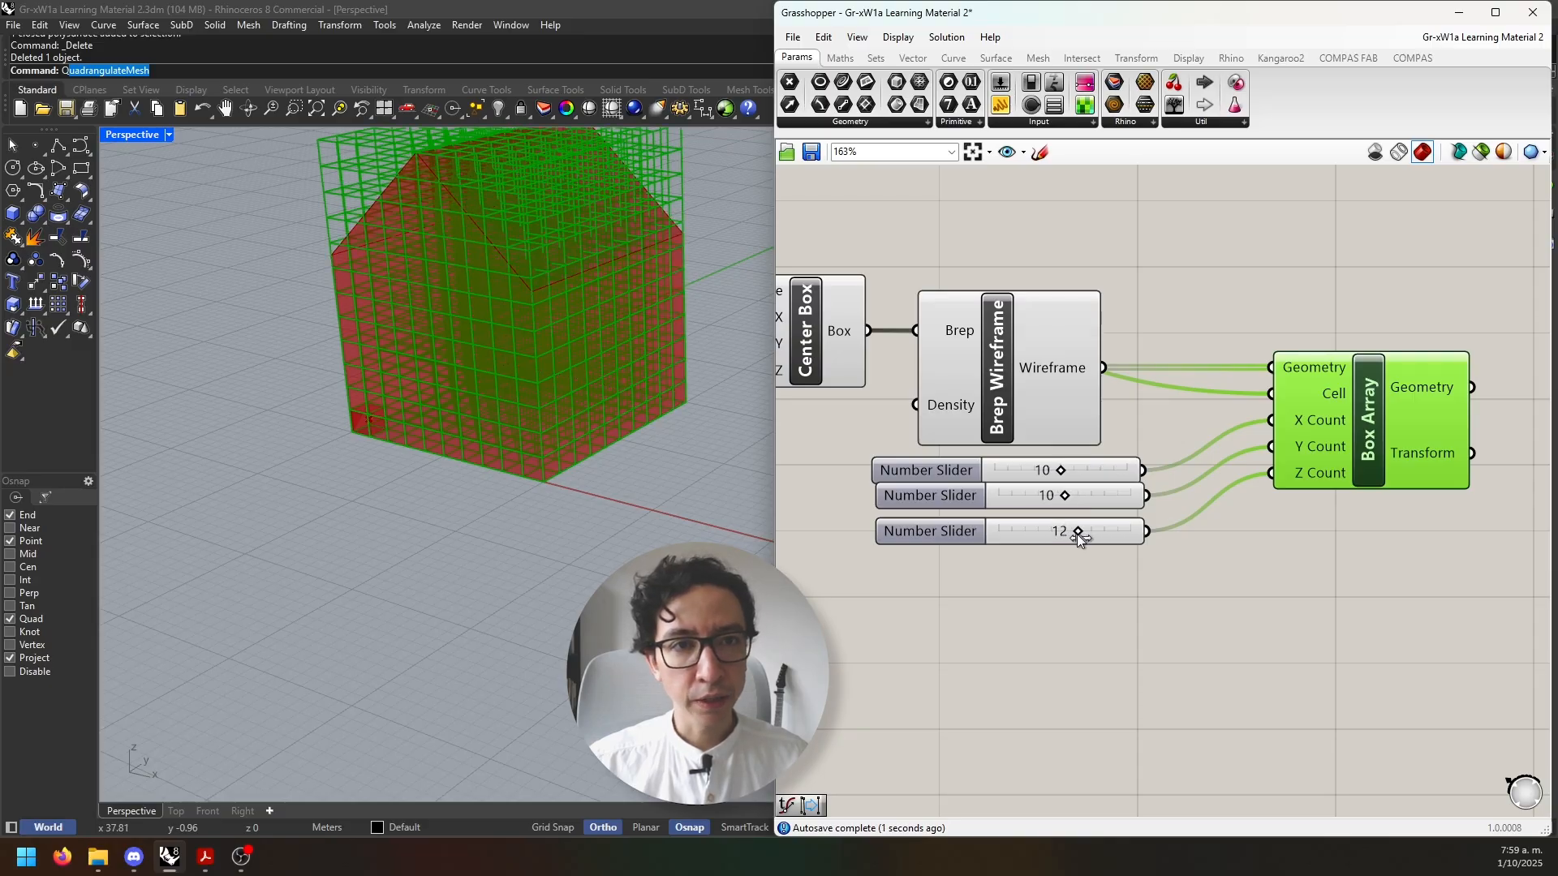
Examine how the arrayed box wireframes cover the house and where lines of neighbouring cells overlap
{"action": "right_click_drag", "start_coordinate": [469, 522], "coordinate": [487, 402]}
{"action": "scroll", "coordinate": [411, 379], "scroll_direction": "up", "scroll_amount": 5}
{"action": "scroll", "coordinate": [441, 438], "scroll_direction": "down", "scroll_amount": 4}
{"action": "scroll", "coordinate": [1099, 562], "scroll_direction": "down", "scroll_amount": 3}
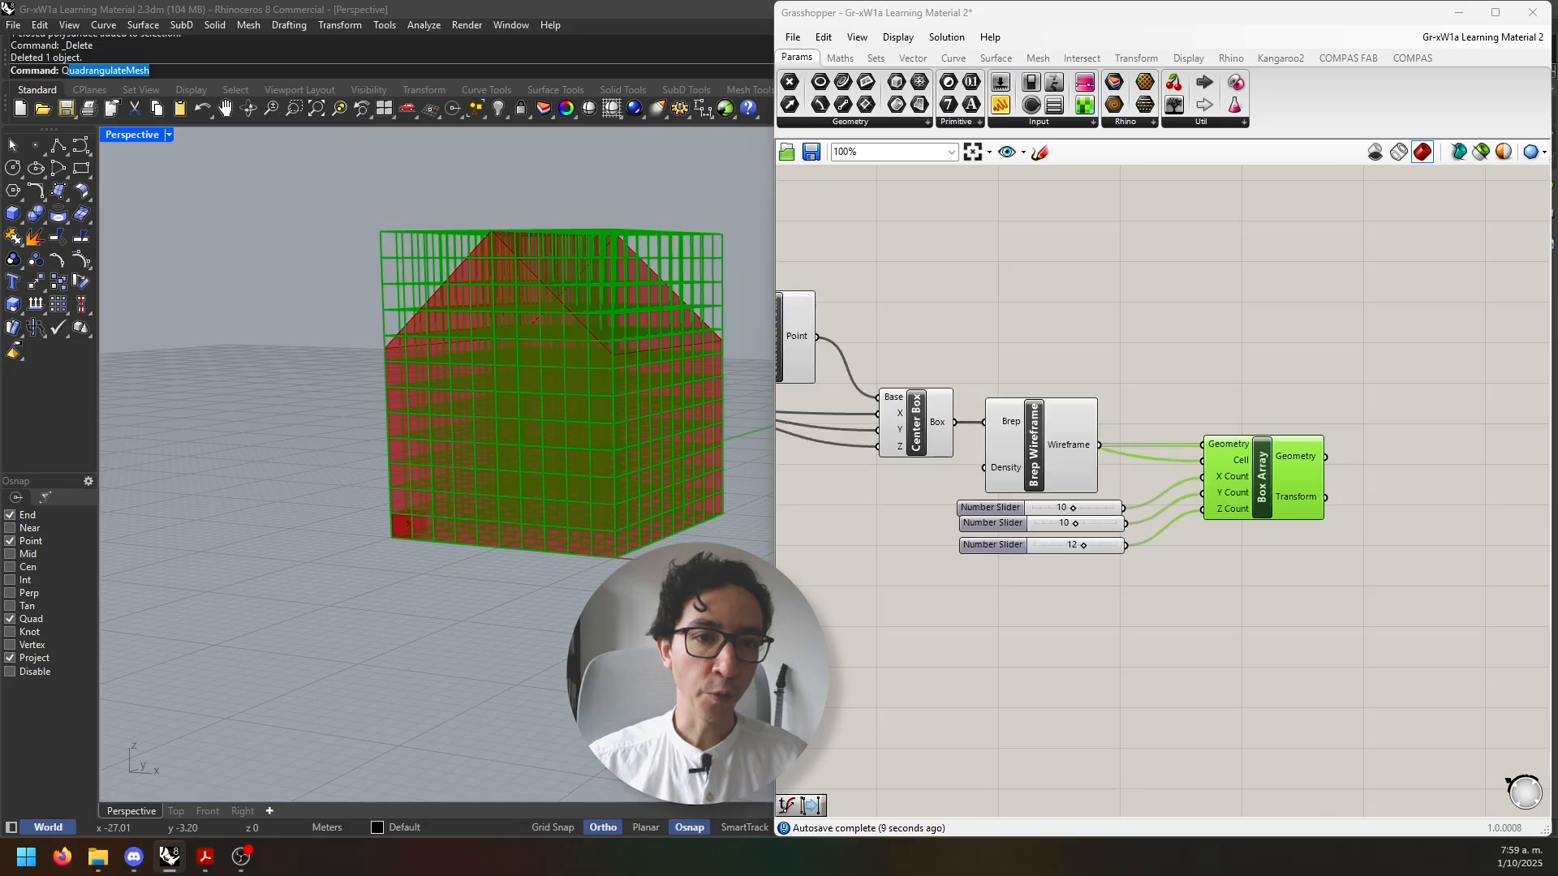
{"action": "right_click_drag", "start_coordinate": [1056, 542], "coordinate": [1111, 564]}
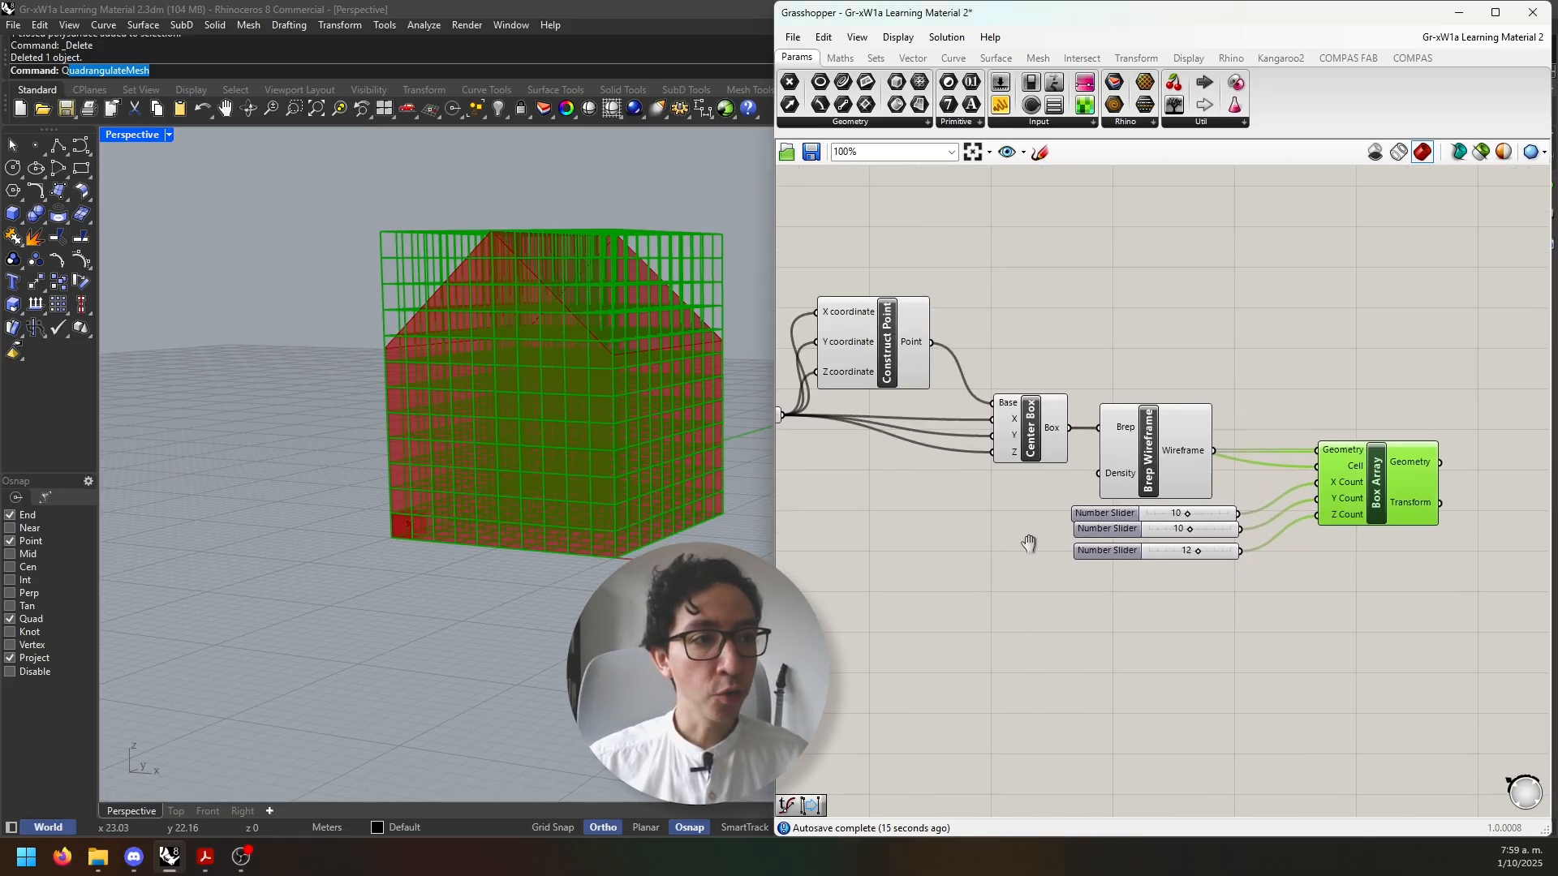
{"action": "scroll", "coordinate": [514, 417], "scroll_direction": "up", "scroll_amount": 3}
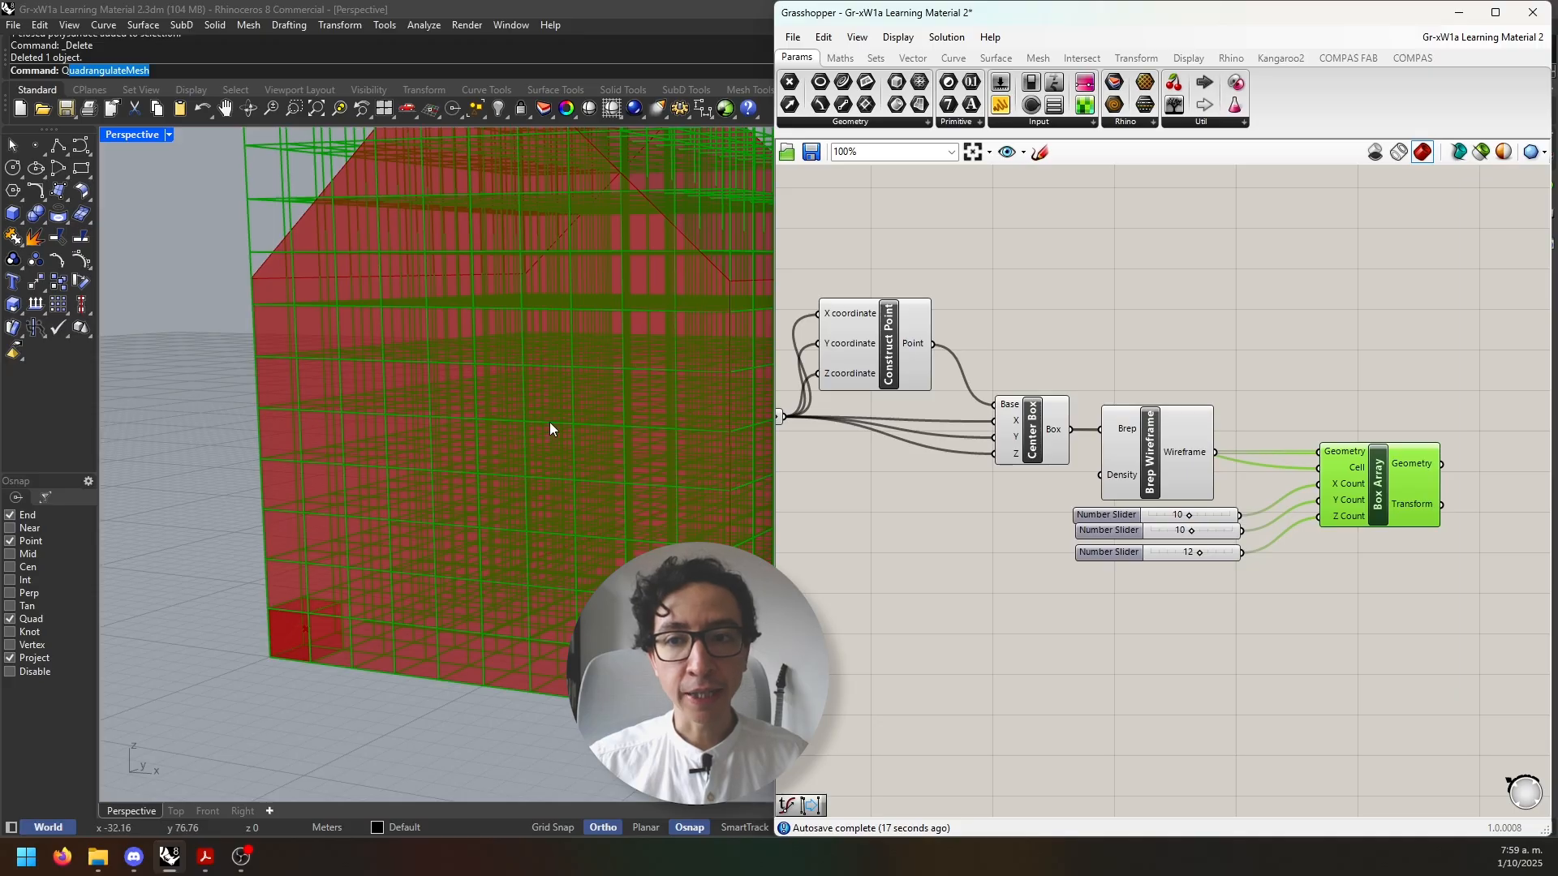
{"action": "right_click_drag", "start_coordinate": [533, 357], "coordinate": [511, 469]}
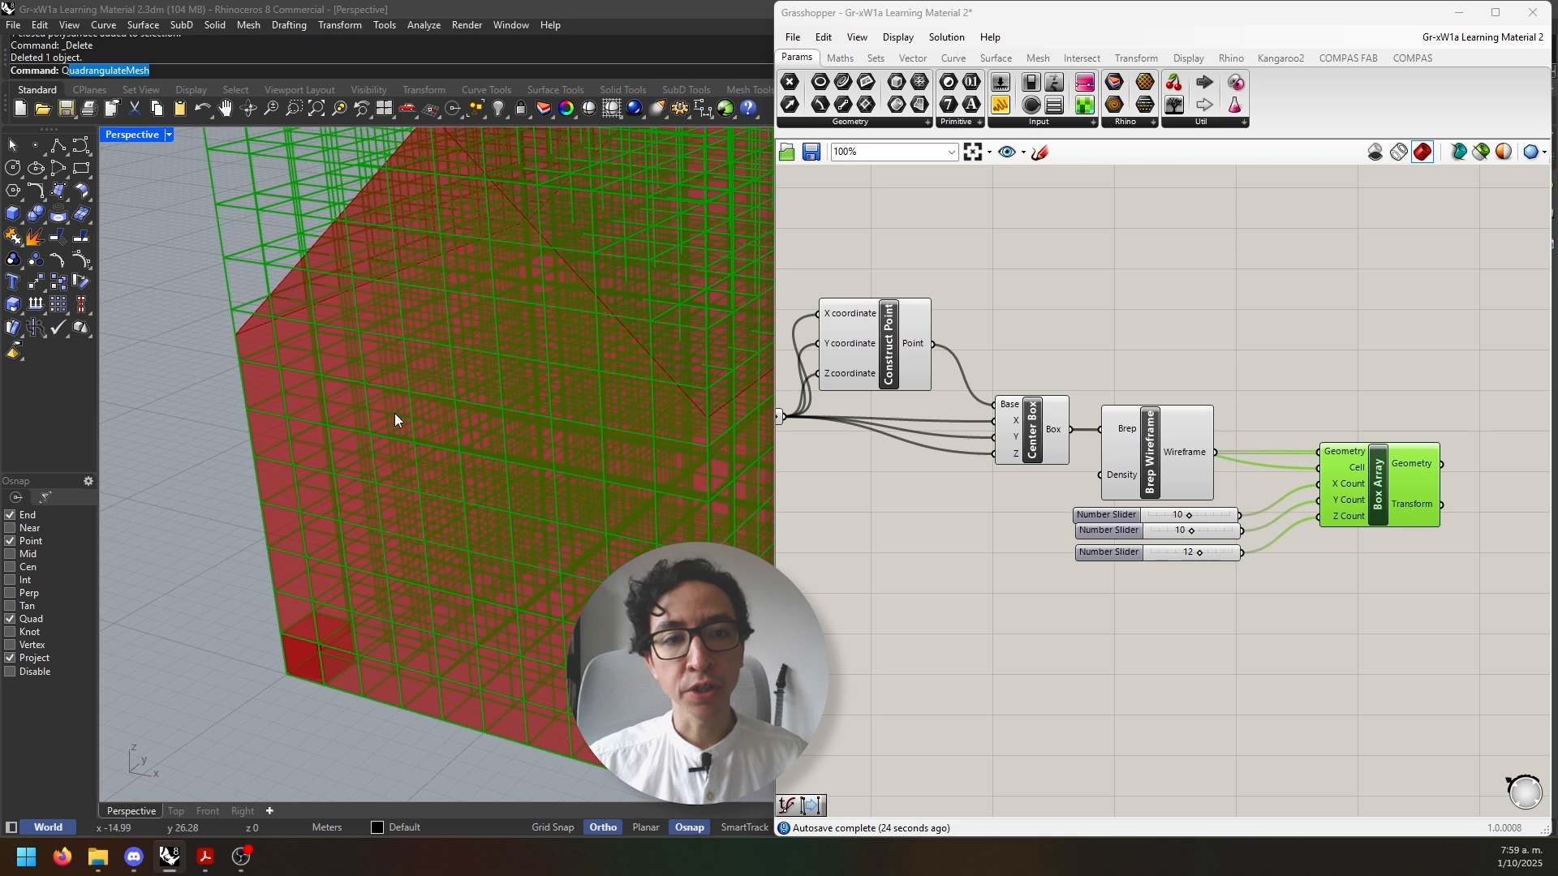
{"action": "scroll", "coordinate": [500, 415], "scroll_direction": "up", "scroll_amount": 2}
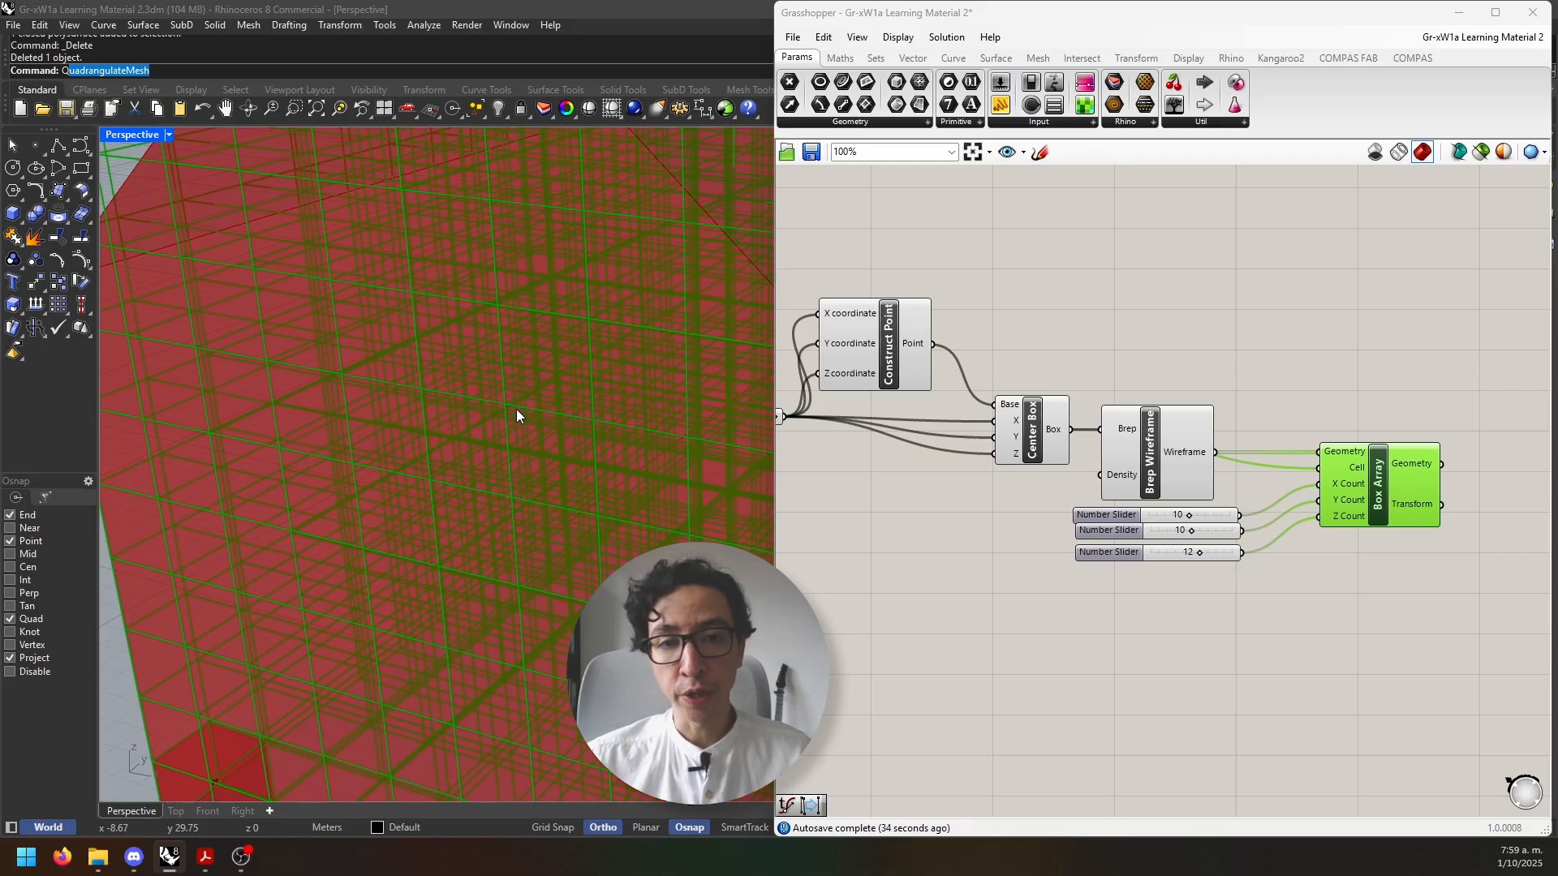
{"action": "scroll", "coordinate": [973, 459], "scroll_direction": "down", "scroll_amount": 2}
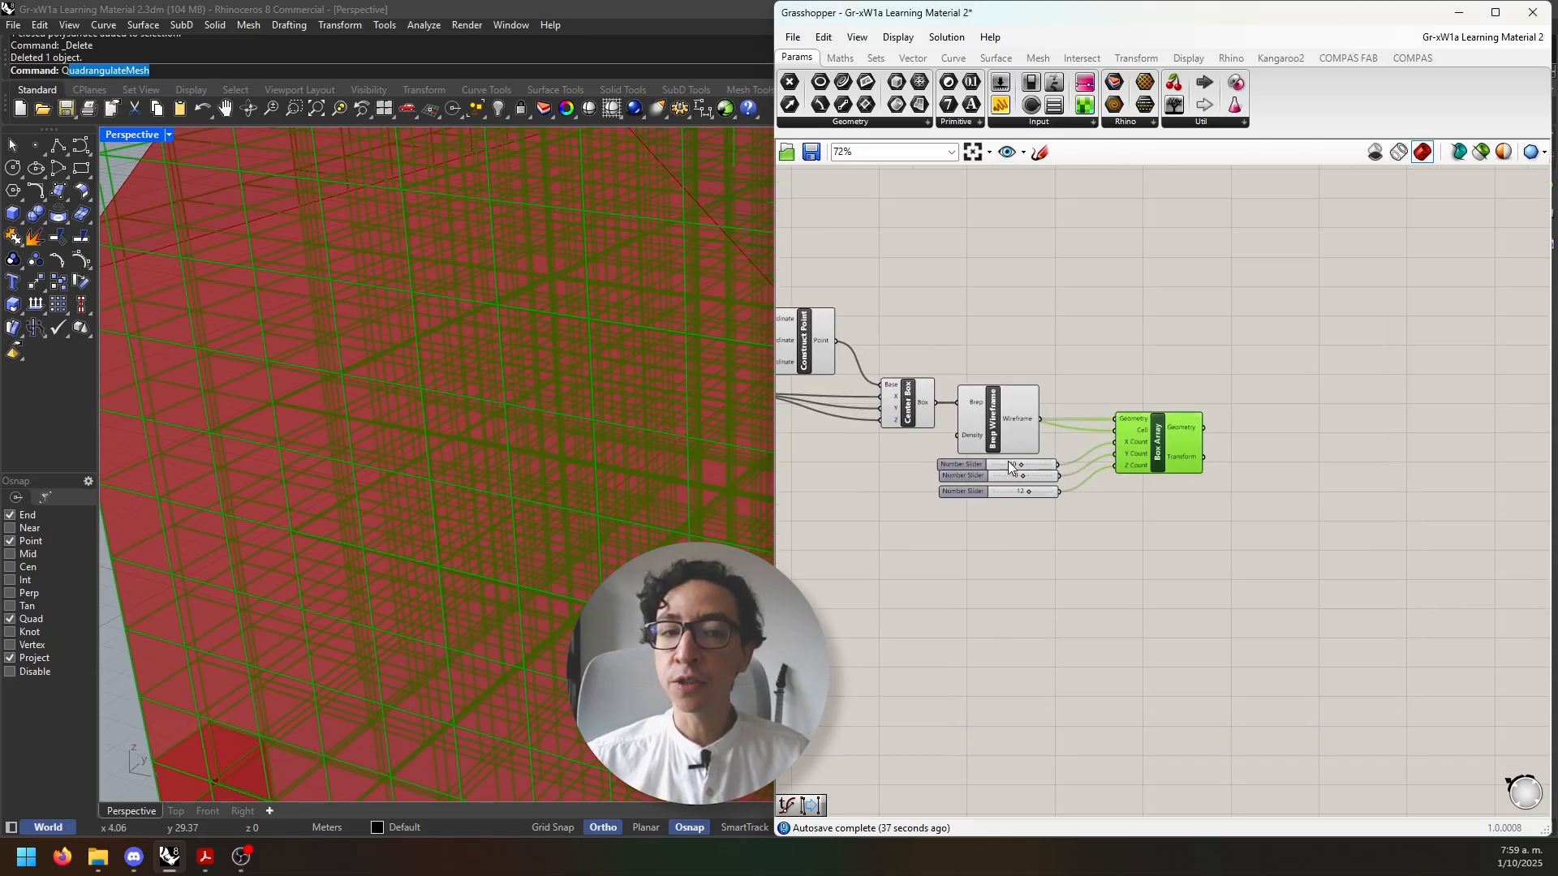
Add a removeDuplicateLines component and wire Box Array's Geometry output into its lines input
{"action": "double_click", "coordinate": [1291, 455]}
{"action": "type", "text": "remove"}
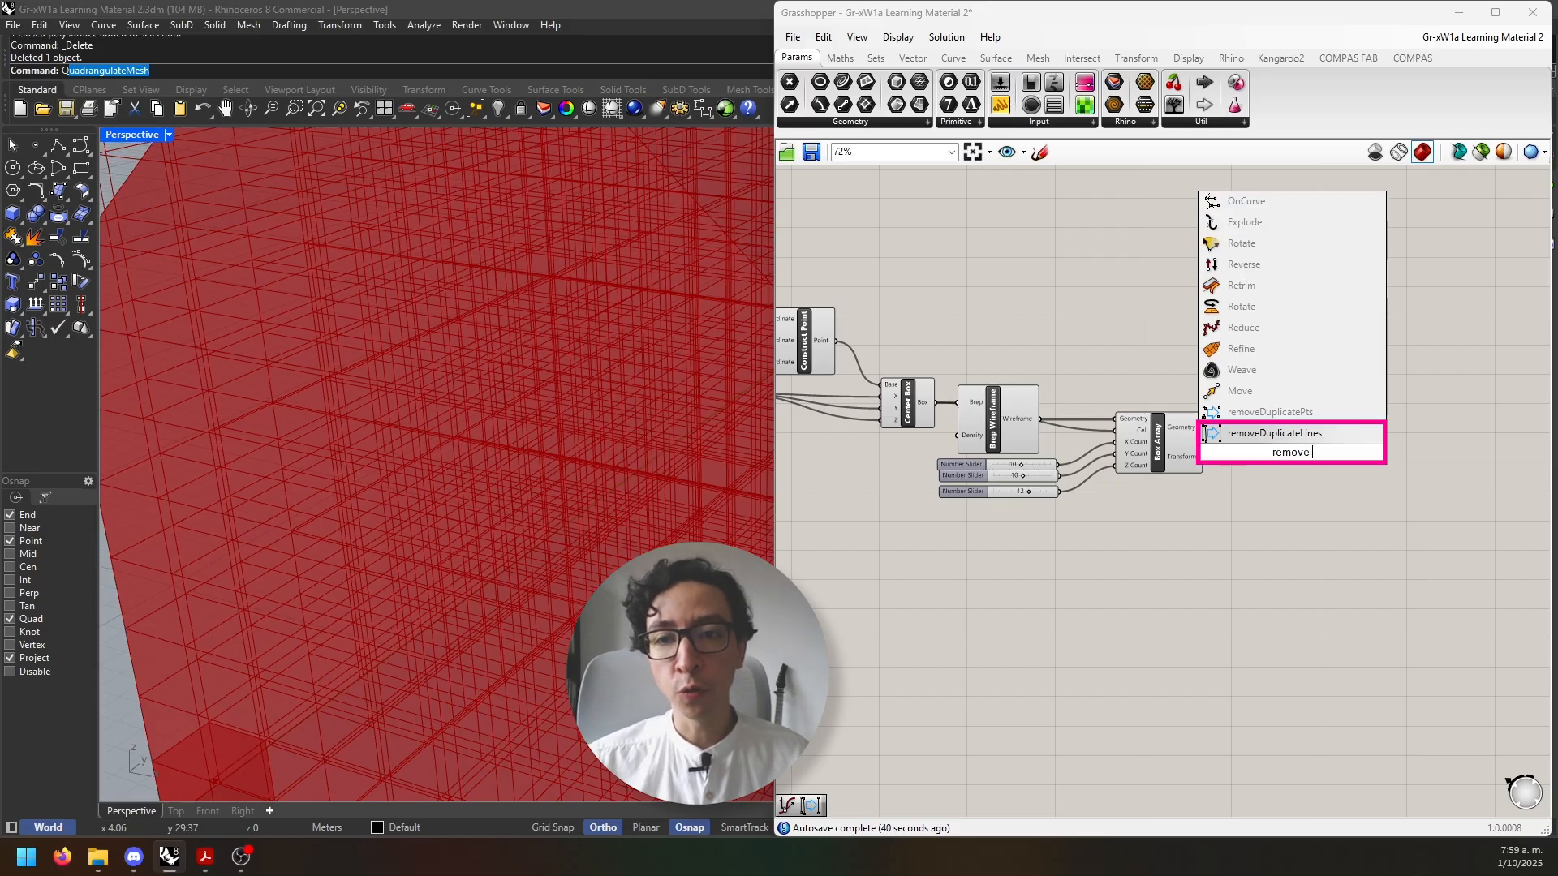
{"action": "key", "text": "Return"}
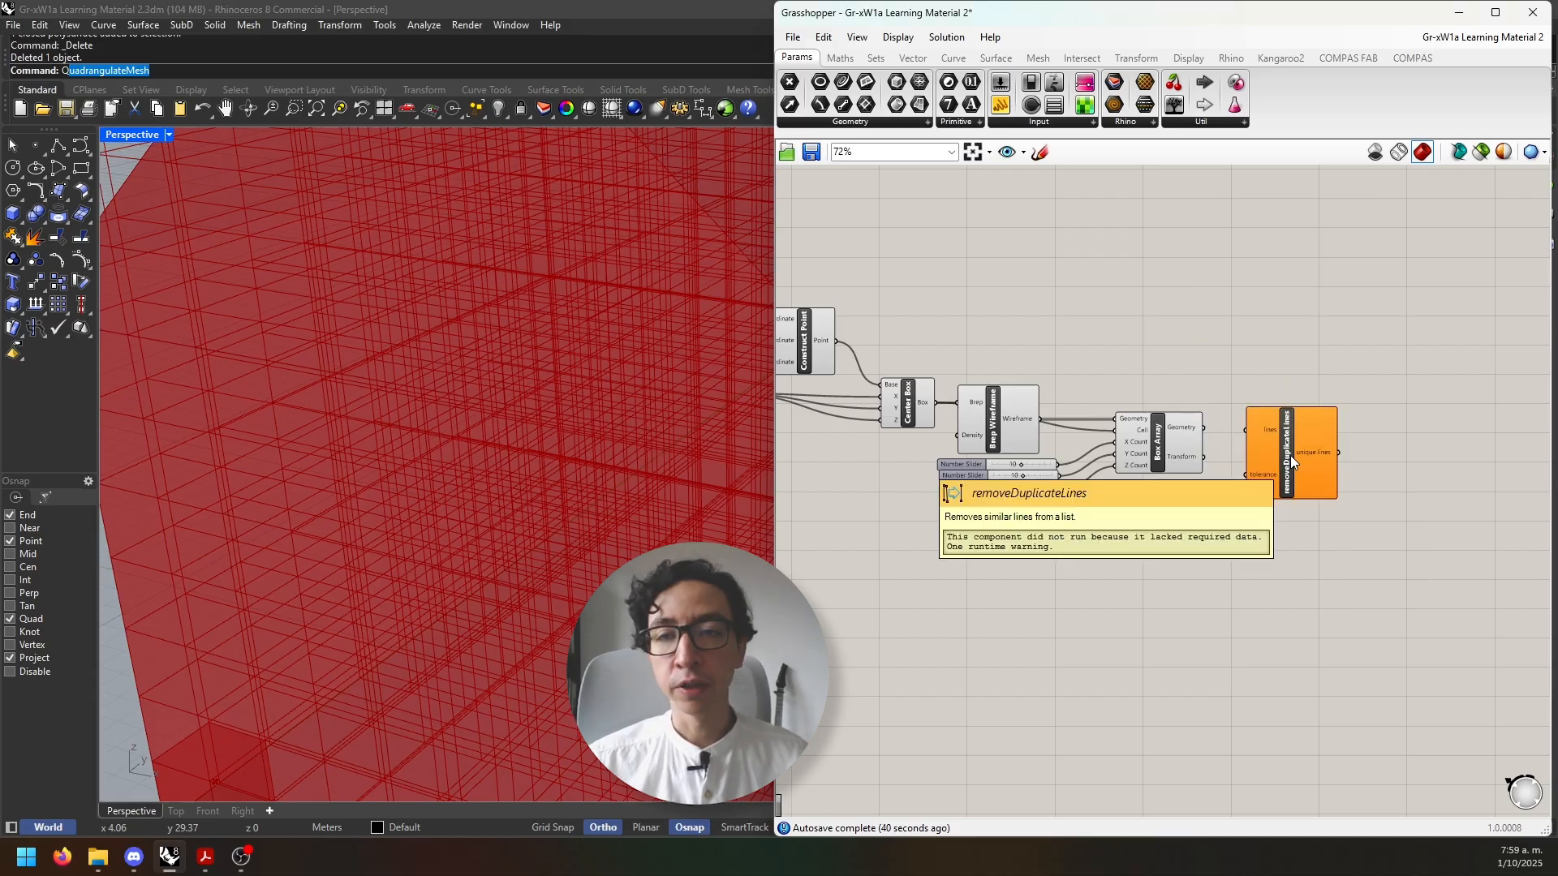
{"action": "left_click", "coordinate": [1289, 56]}
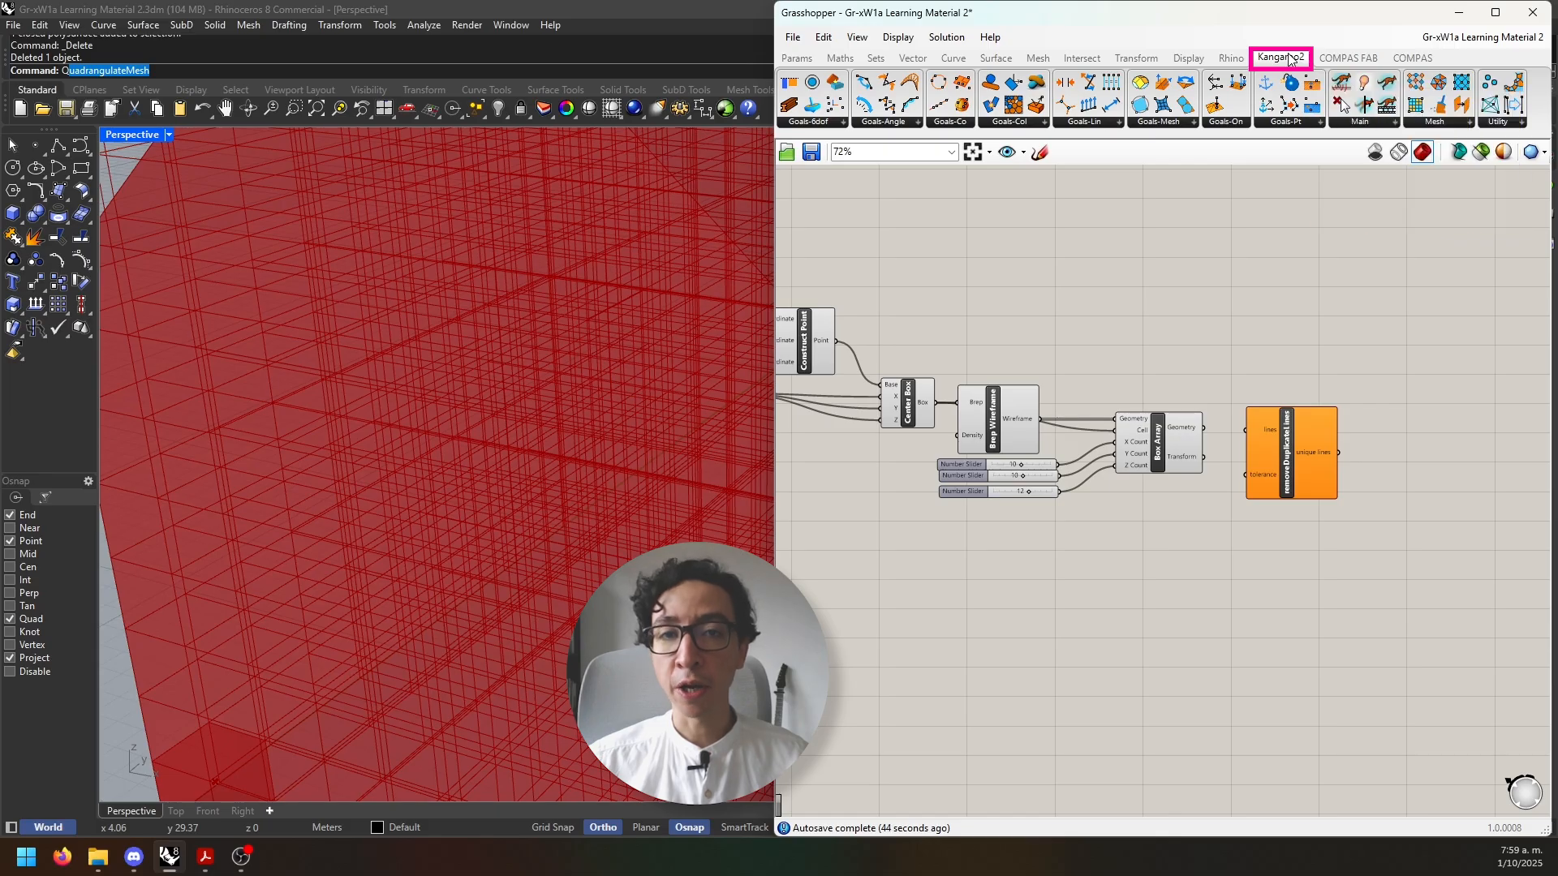
{"action": "left_click", "coordinate": [797, 58]}
{"action": "scroll", "coordinate": [1261, 409], "scroll_direction": "up", "scroll_amount": 3}
{"action": "left_click", "coordinate": [1262, 409]}
{"action": "left_click", "coordinate": [1166, 573]}
{"action": "scroll", "coordinate": [1165, 560], "scroll_direction": "down", "scroll_amount": 5}
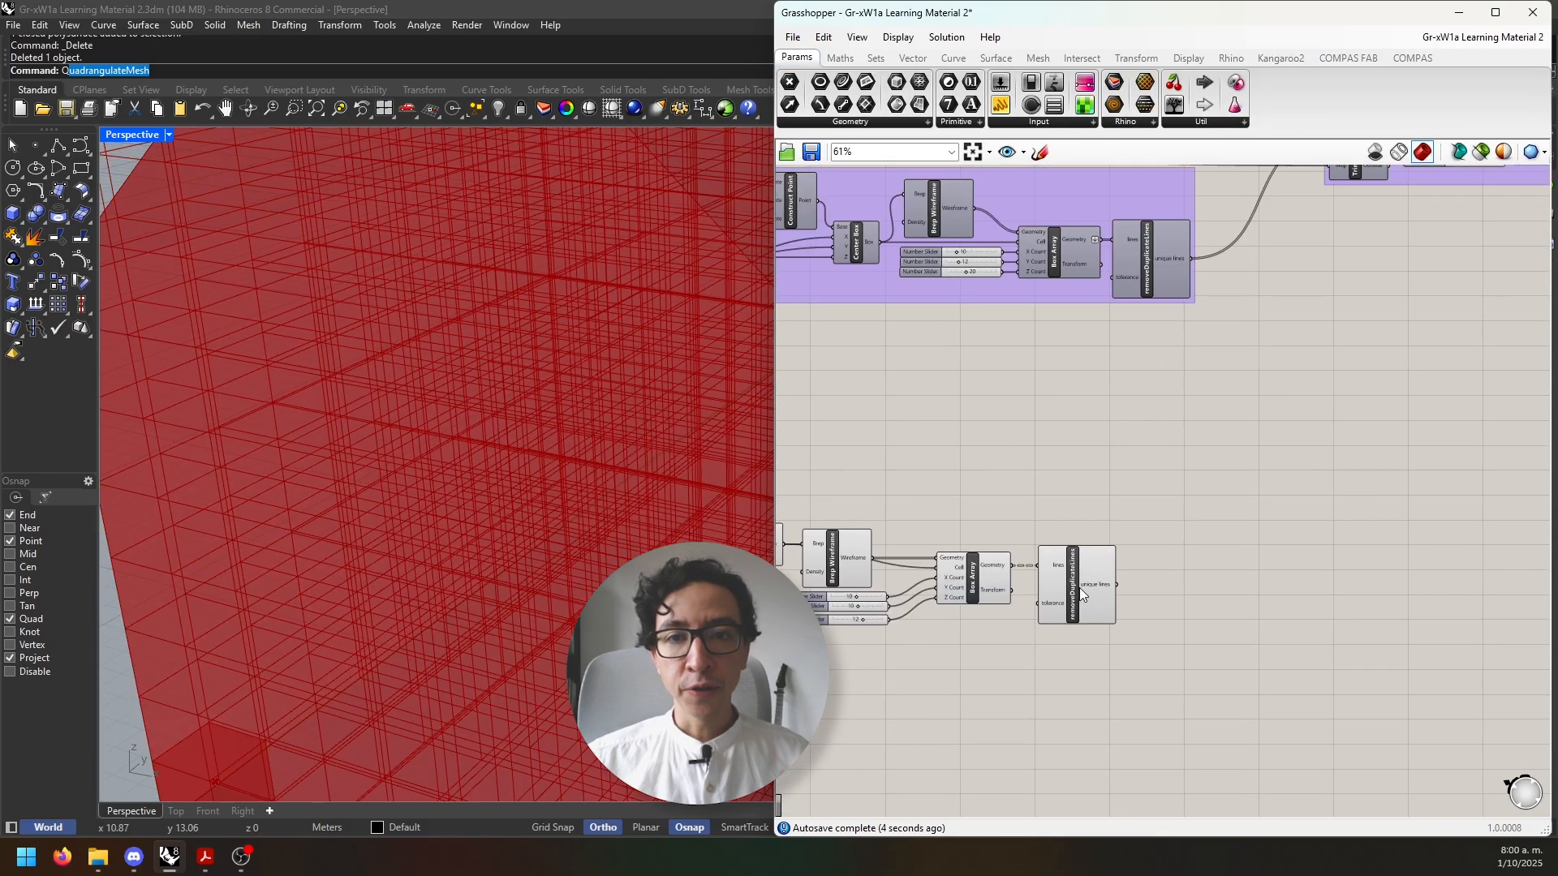
Select all grid components from the 1 slider to removeDuplicateLines and move them below the house definition
{"action": "scroll", "coordinate": [1160, 546], "scroll_direction": "up", "scroll_amount": 3}
{"action": "left_click_drag", "start_coordinate": [1415, 577], "coordinate": [810, 375]}
{"action": "left_click_drag", "start_coordinate": [995, 392], "coordinate": [1027, 543]}
{"action": "scroll", "coordinate": [1027, 543], "scroll_direction": "down", "scroll_amount": 3}
{"action": "scroll", "coordinate": [357, 483], "scroll_direction": "down", "scroll_amount": 5}
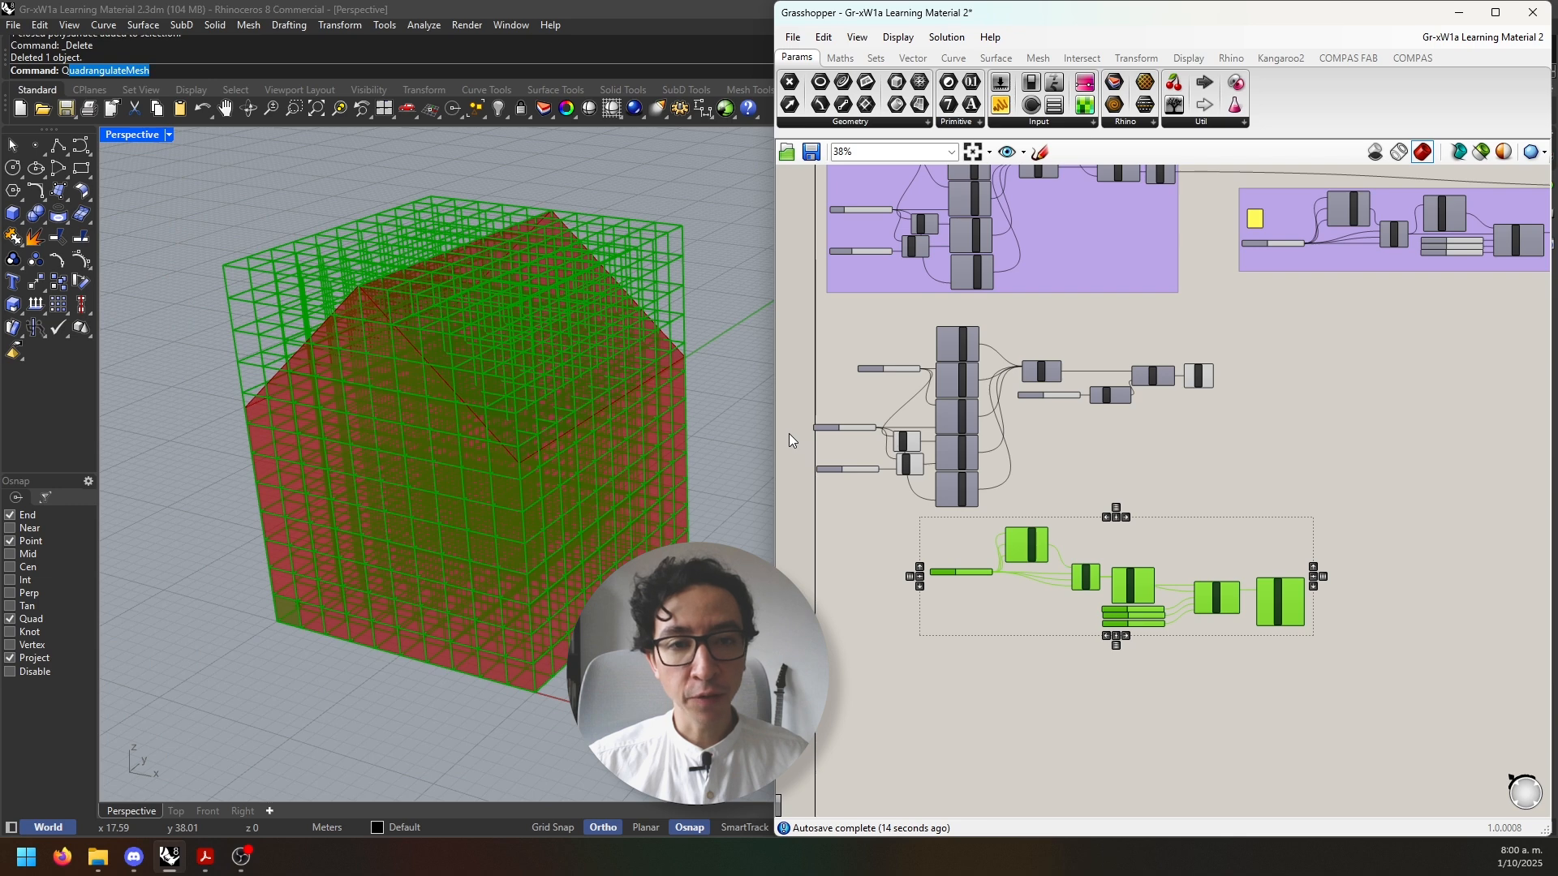
{"action": "scroll", "coordinate": [1401, 568], "scroll_direction": "up", "scroll_amount": 3}
{"action": "left_click", "coordinate": [1372, 512]}
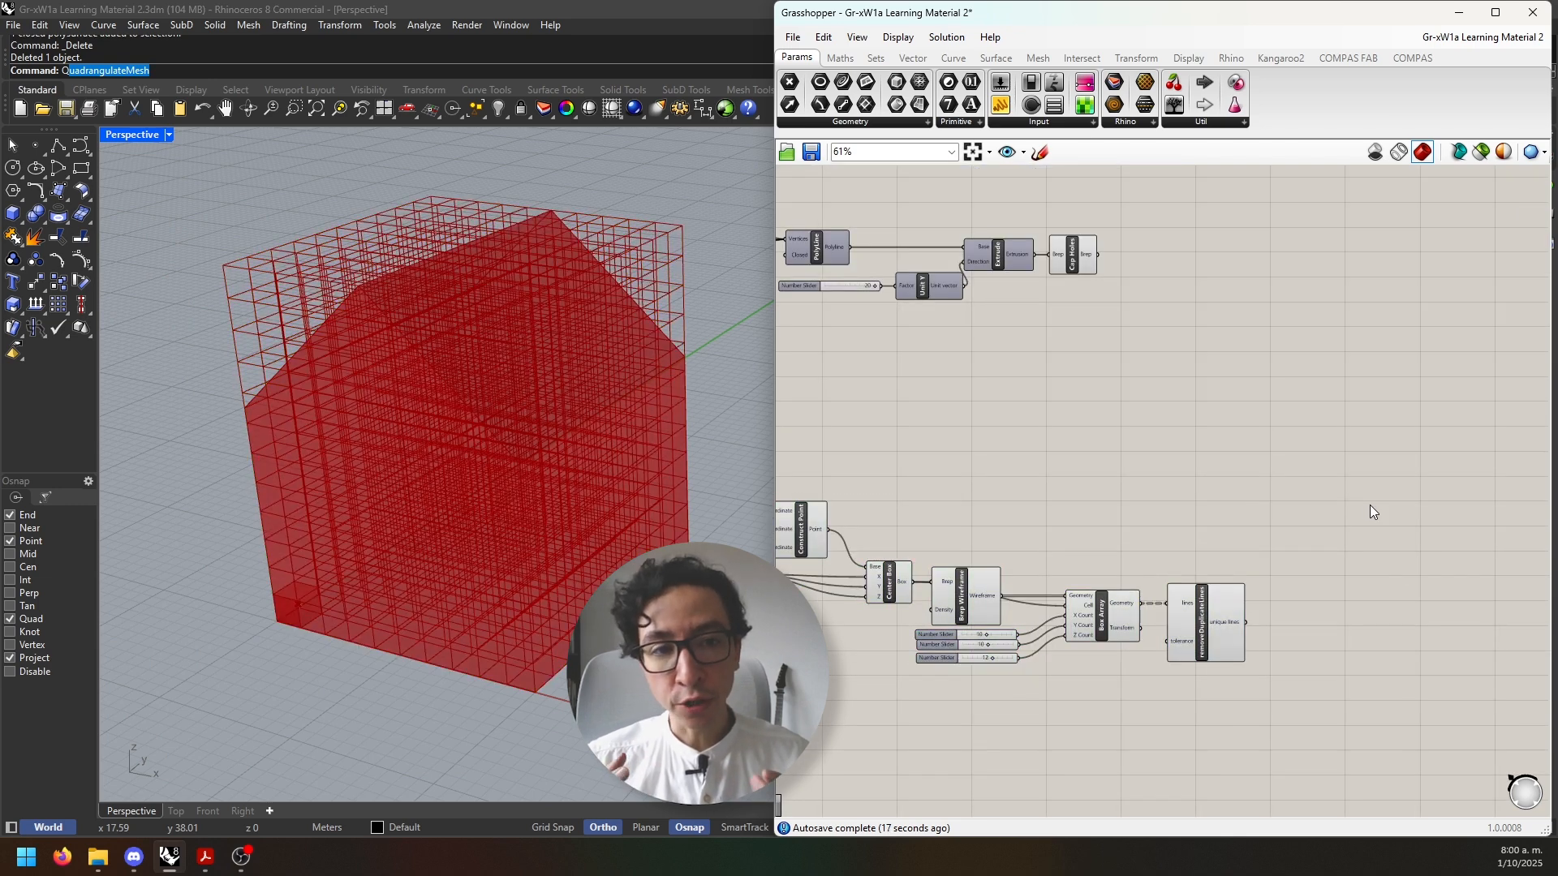
Add a Trim with Brep component, wiring unique lines into its Curve input and Cap Holes' output into its Brep input
{"action": "double_click", "coordinate": [1370, 504]}
{"action": "type", "text": "trim"}
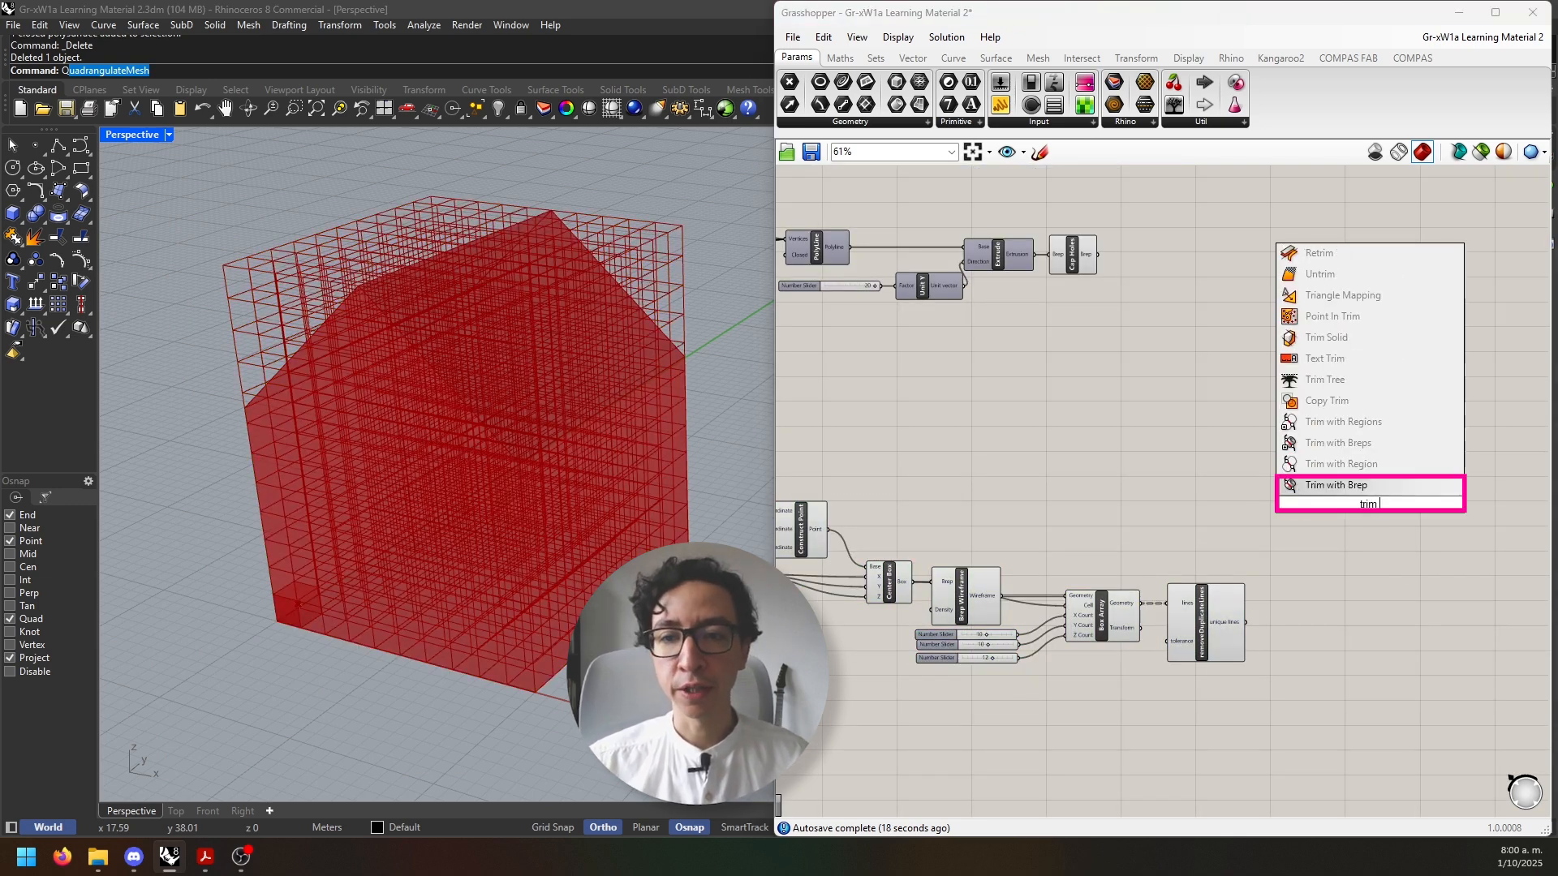
{"action": "key", "text": "Return"}
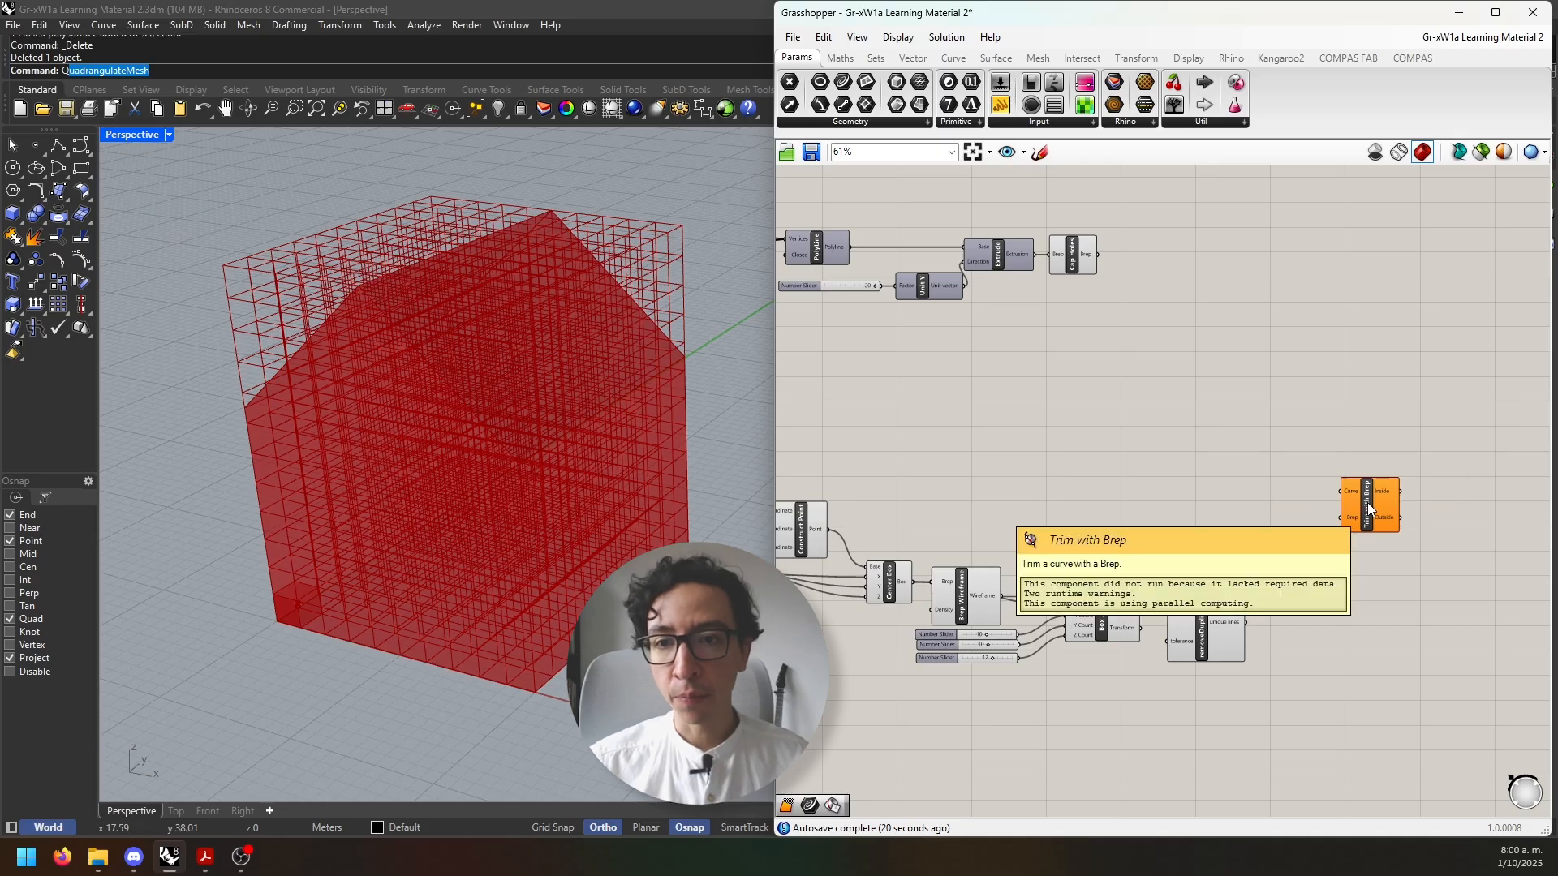
{"action": "scroll", "coordinate": [1190, 293], "scroll_direction": "up", "scroll_amount": 2}
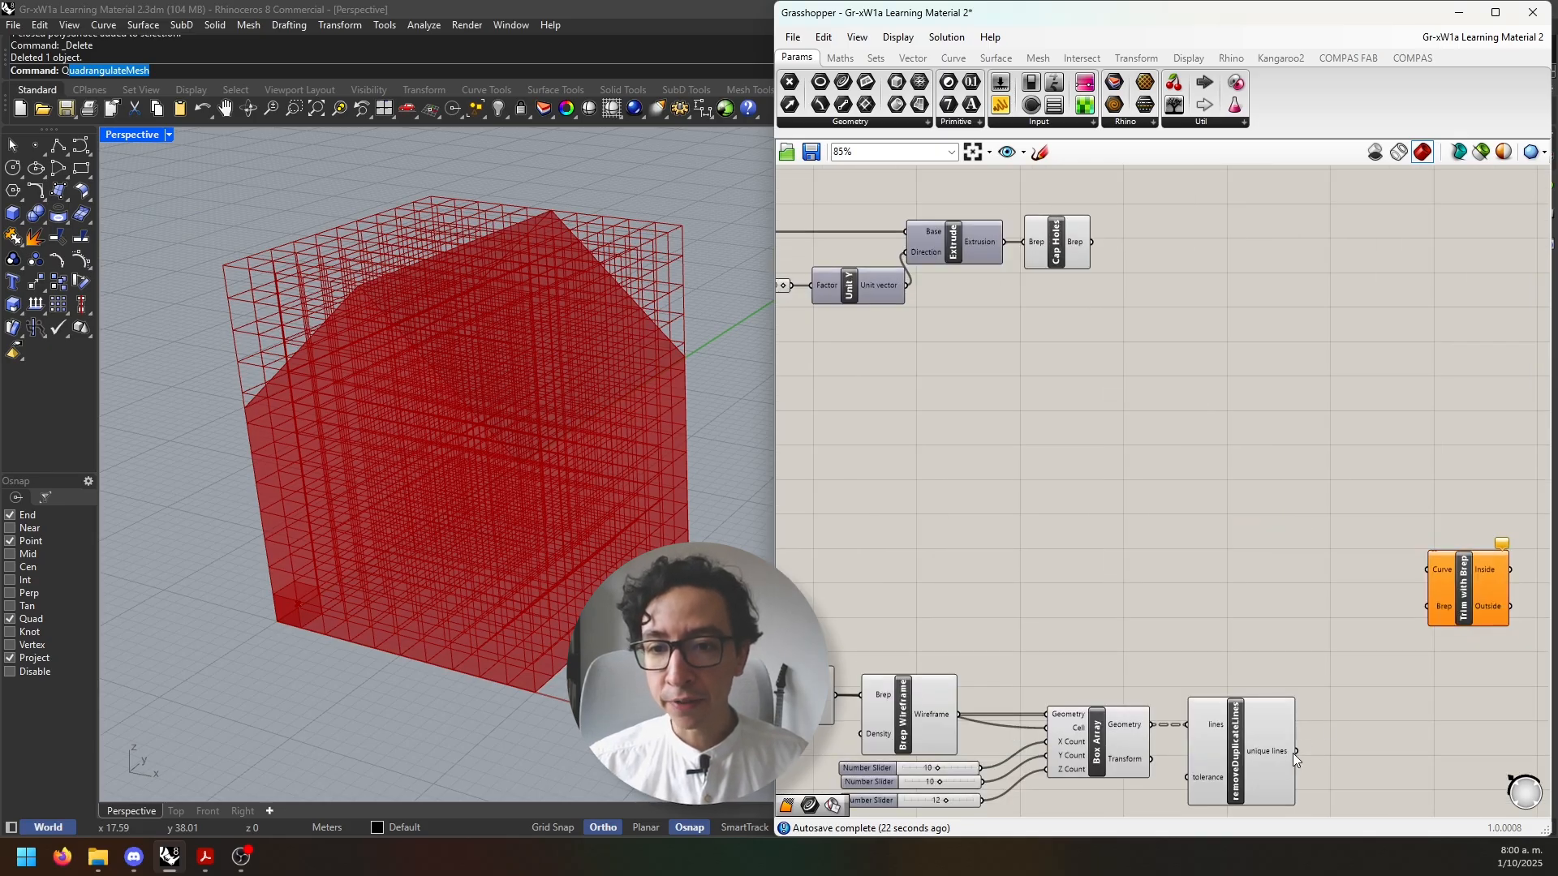
{"action": "left_click_drag", "start_coordinate": [1296, 752], "coordinate": [1430, 570]}
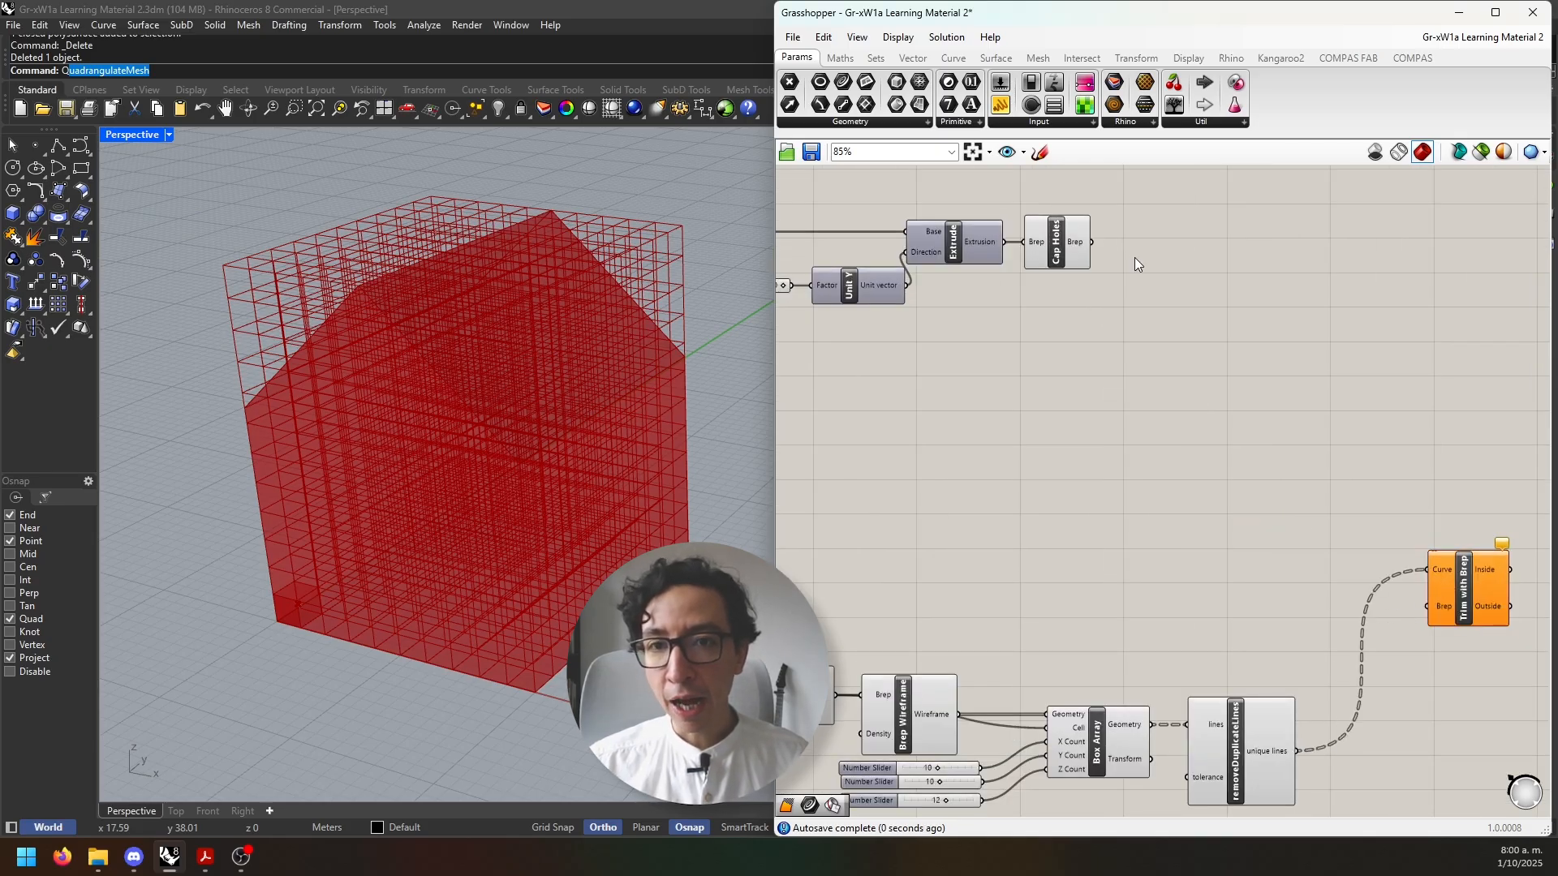
{"action": "left_click_drag", "start_coordinate": [1092, 242], "coordinate": [1428, 606]}
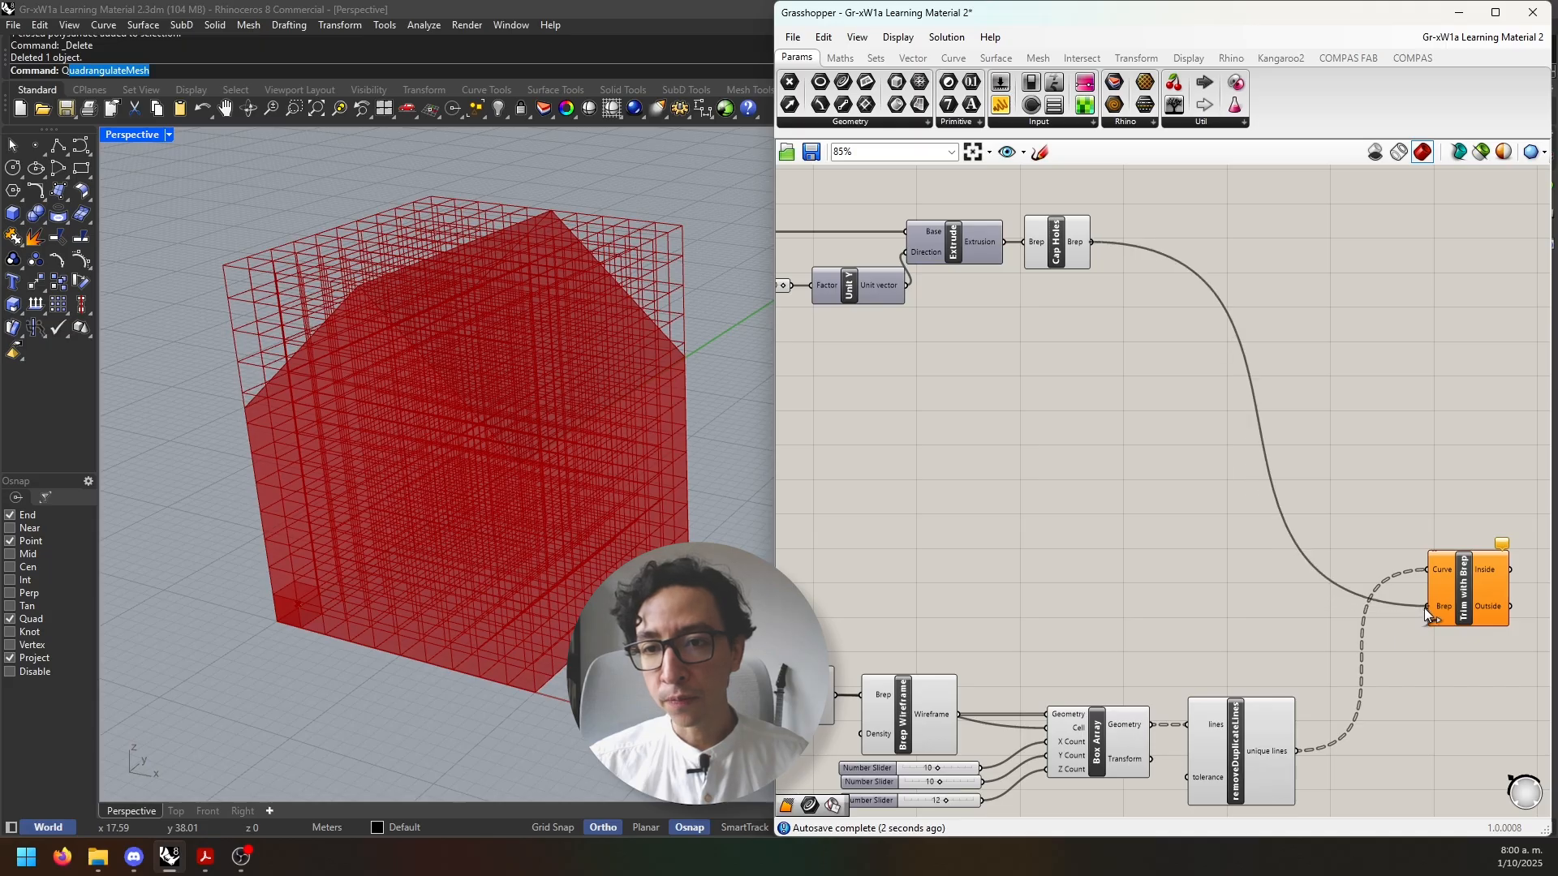
Add a Curve parameter beside Trim with Brep and wire the Inside output into it
{"action": "right_click_drag", "start_coordinate": [1475, 608], "coordinate": [1181, 453]}
{"action": "scroll", "coordinate": [1302, 553], "scroll_direction": "up", "scroll_amount": 2}
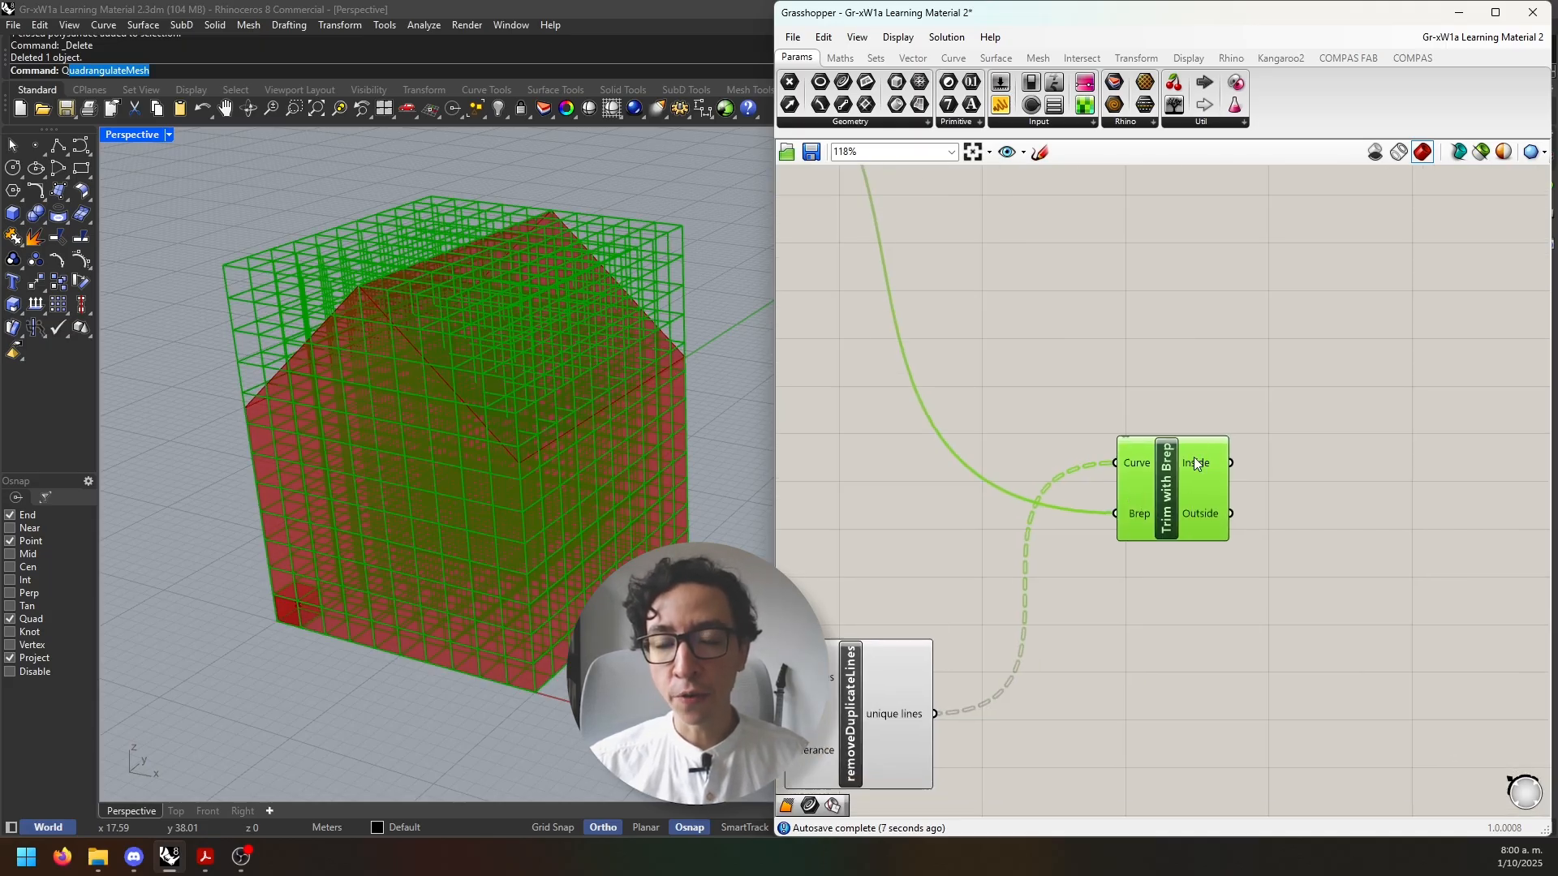
{"action": "double_click", "coordinate": [1382, 499]}
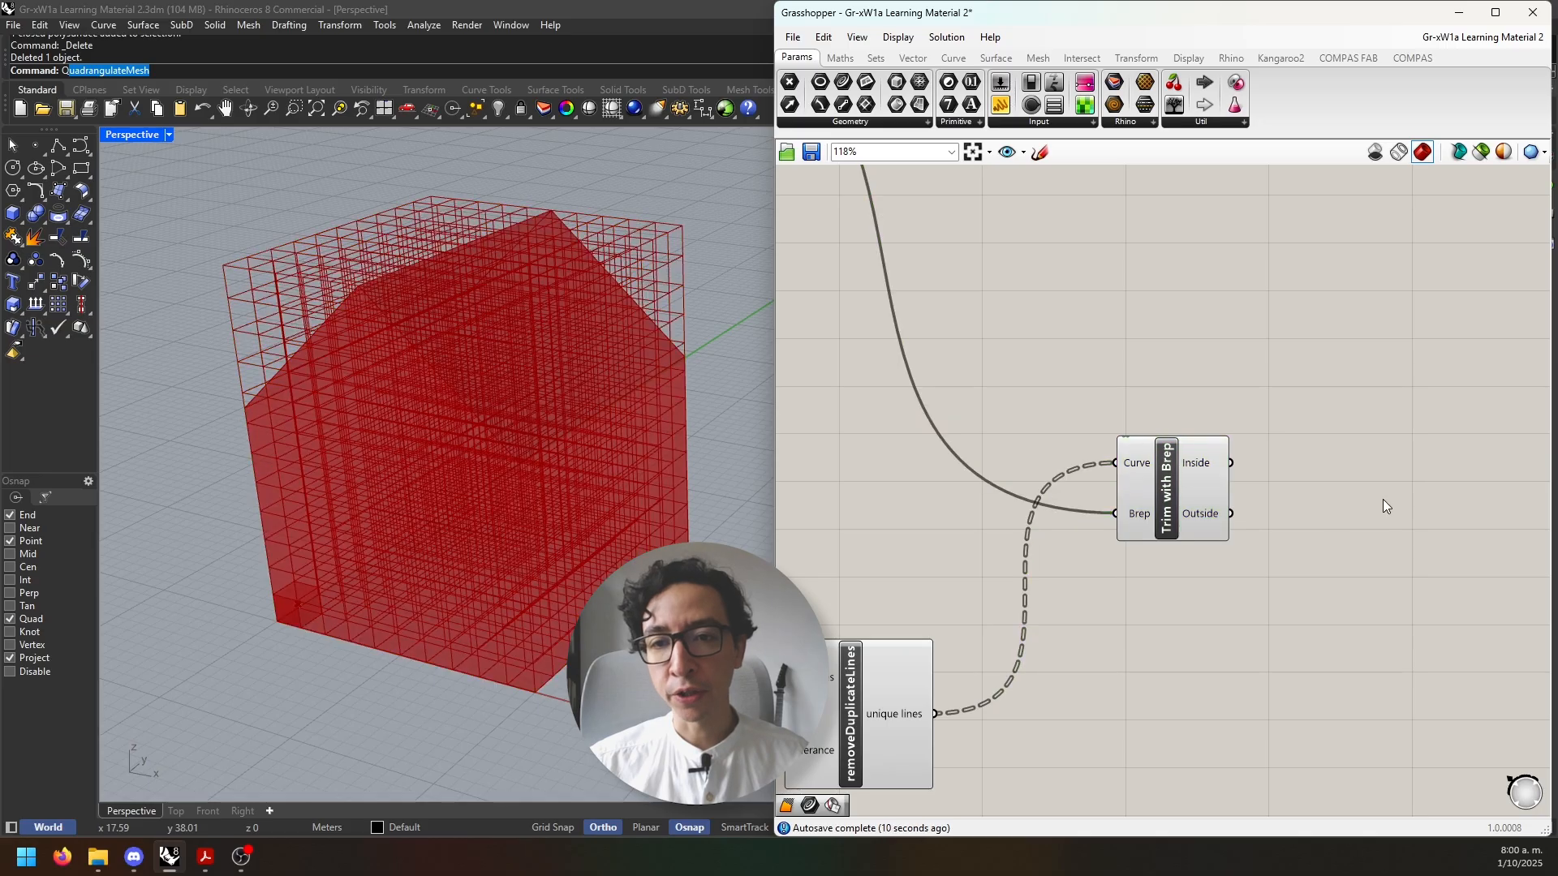
{"action": "type", "text": "curve"}
{"action": "key", "text": "Return"}
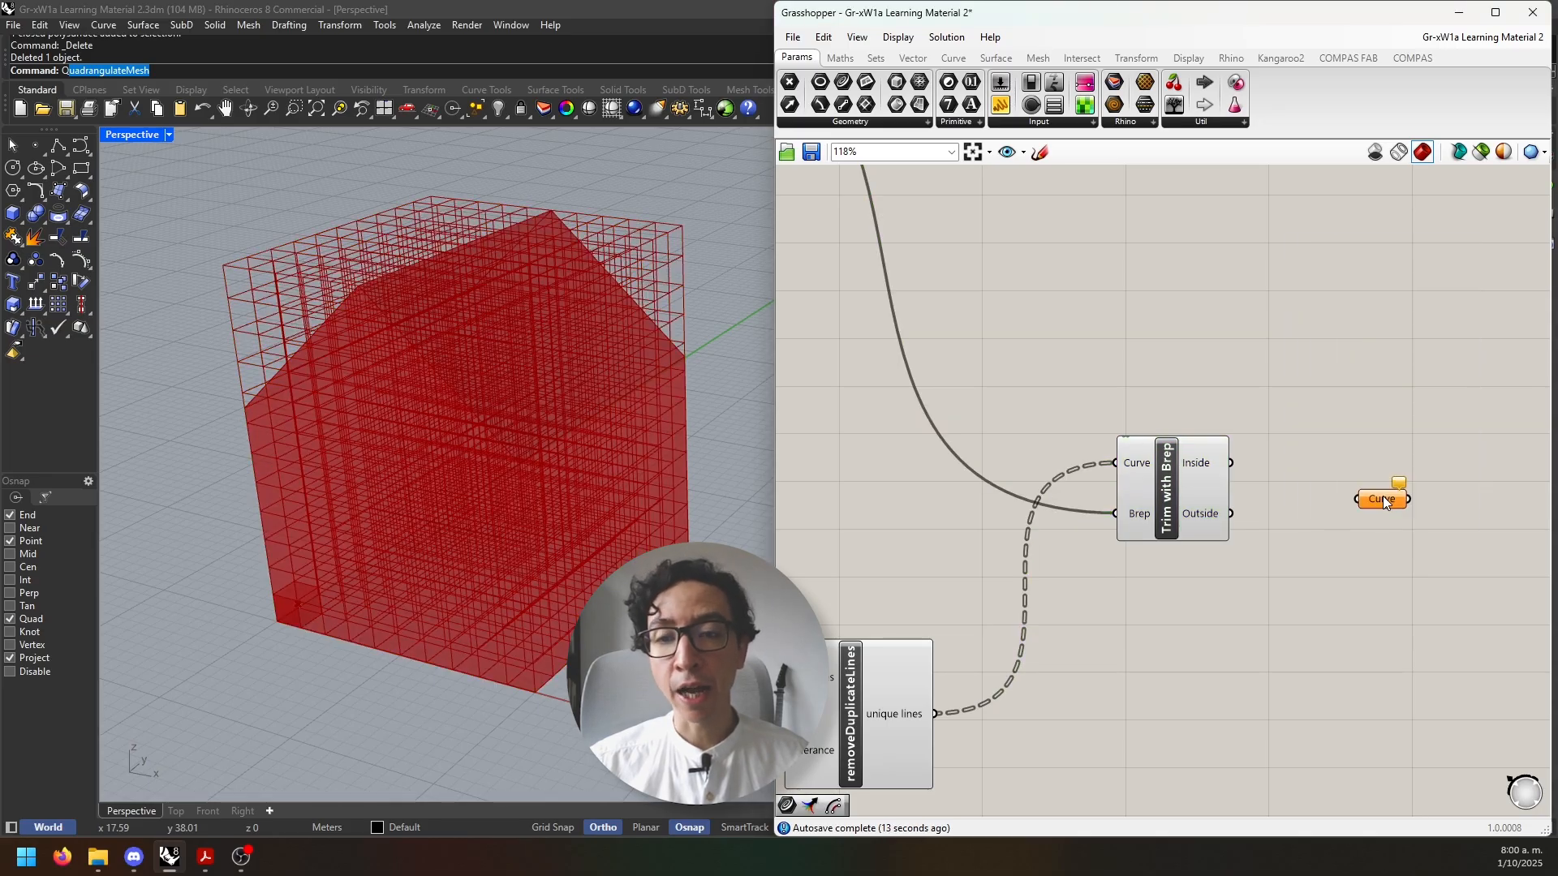
{"action": "left_click_drag", "start_coordinate": [1279, 474], "coordinate": [1340, 478]}
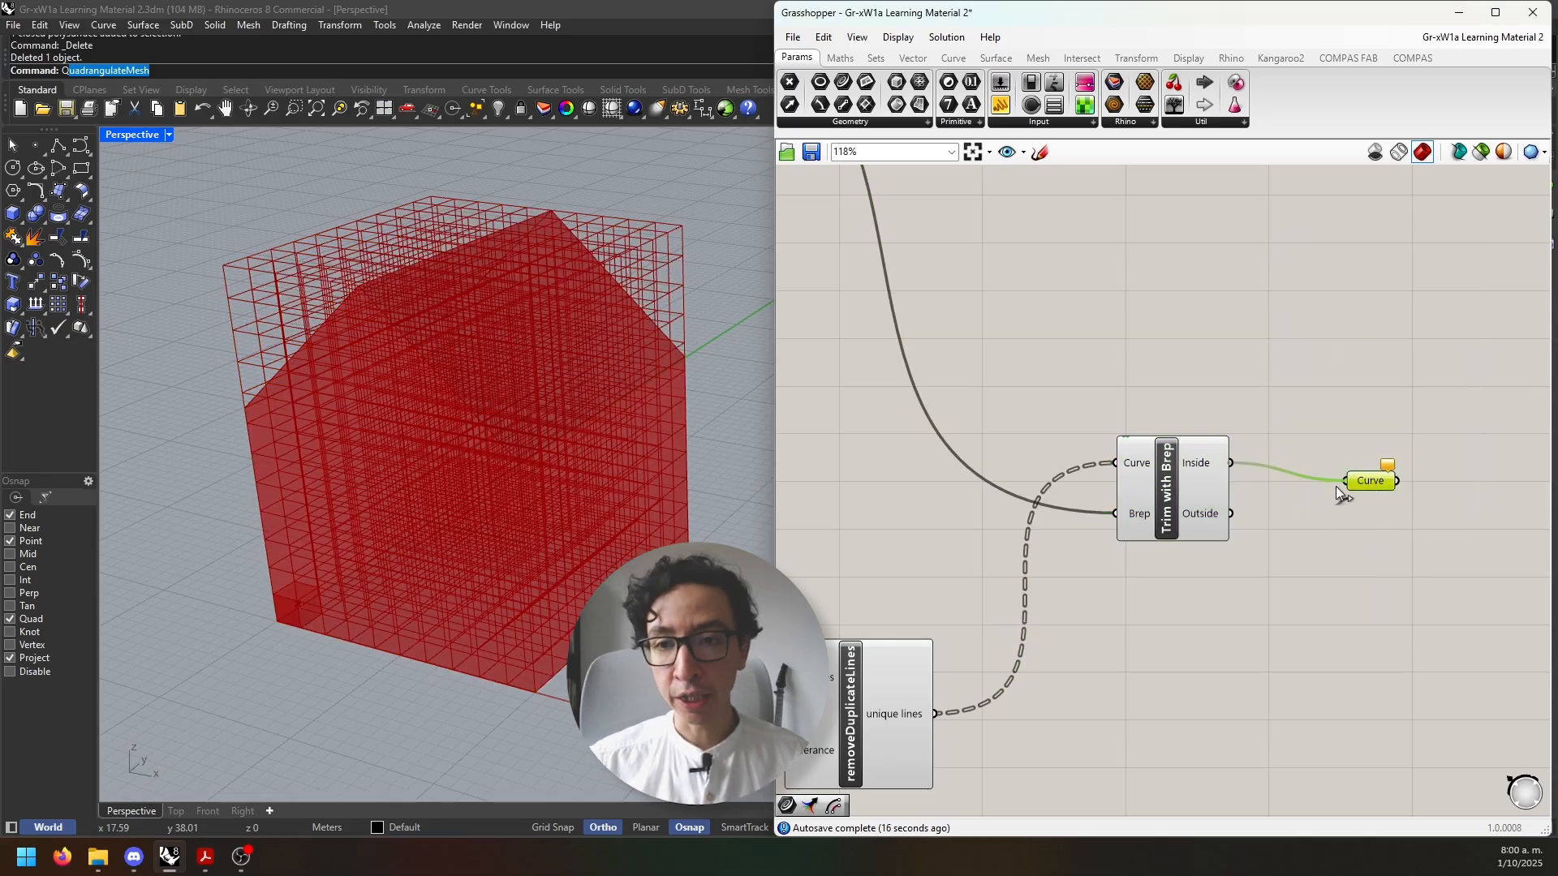
{"action": "left_click", "coordinate": [1357, 480]}
Turn off the preview of Trim with Brep, removeDuplicateLines and Box Array
{"action": "left_click", "coordinate": [1201, 516]}
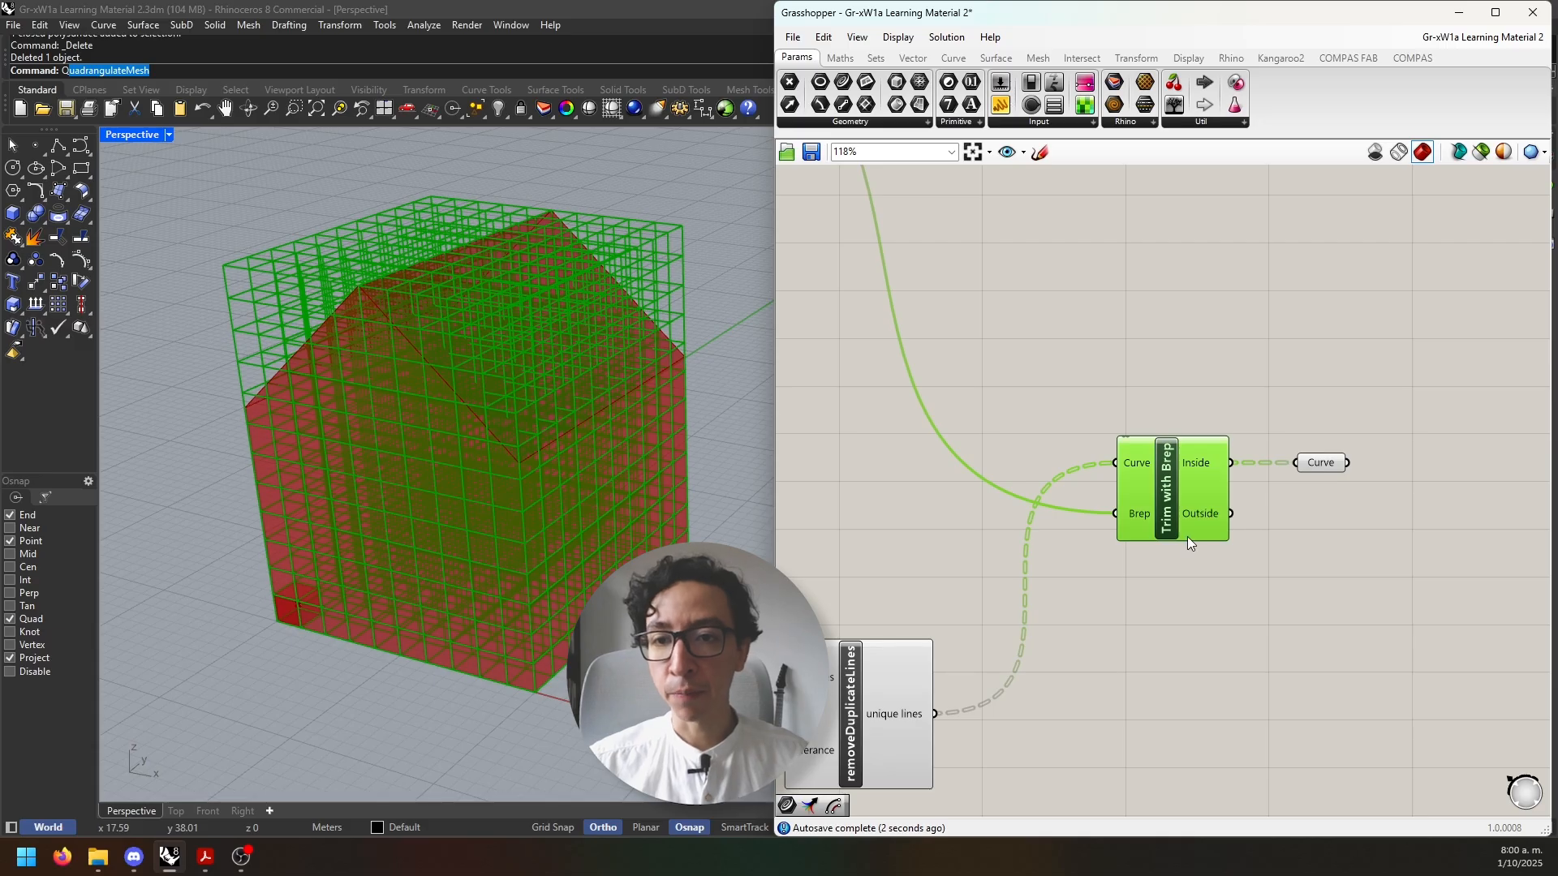
{"action": "key", "text": "ctrl+q"}
{"action": "right_click_drag", "start_coordinate": [820, 692], "coordinate": [1046, 577]}
{"action": "left_click", "coordinate": [1044, 578]}
{"action": "key", "text": "ctrl+q"}
{"action": "scroll", "coordinate": [1020, 586], "scroll_direction": "down", "scroll_amount": 3}
{"action": "left_click", "coordinate": [938, 602]}
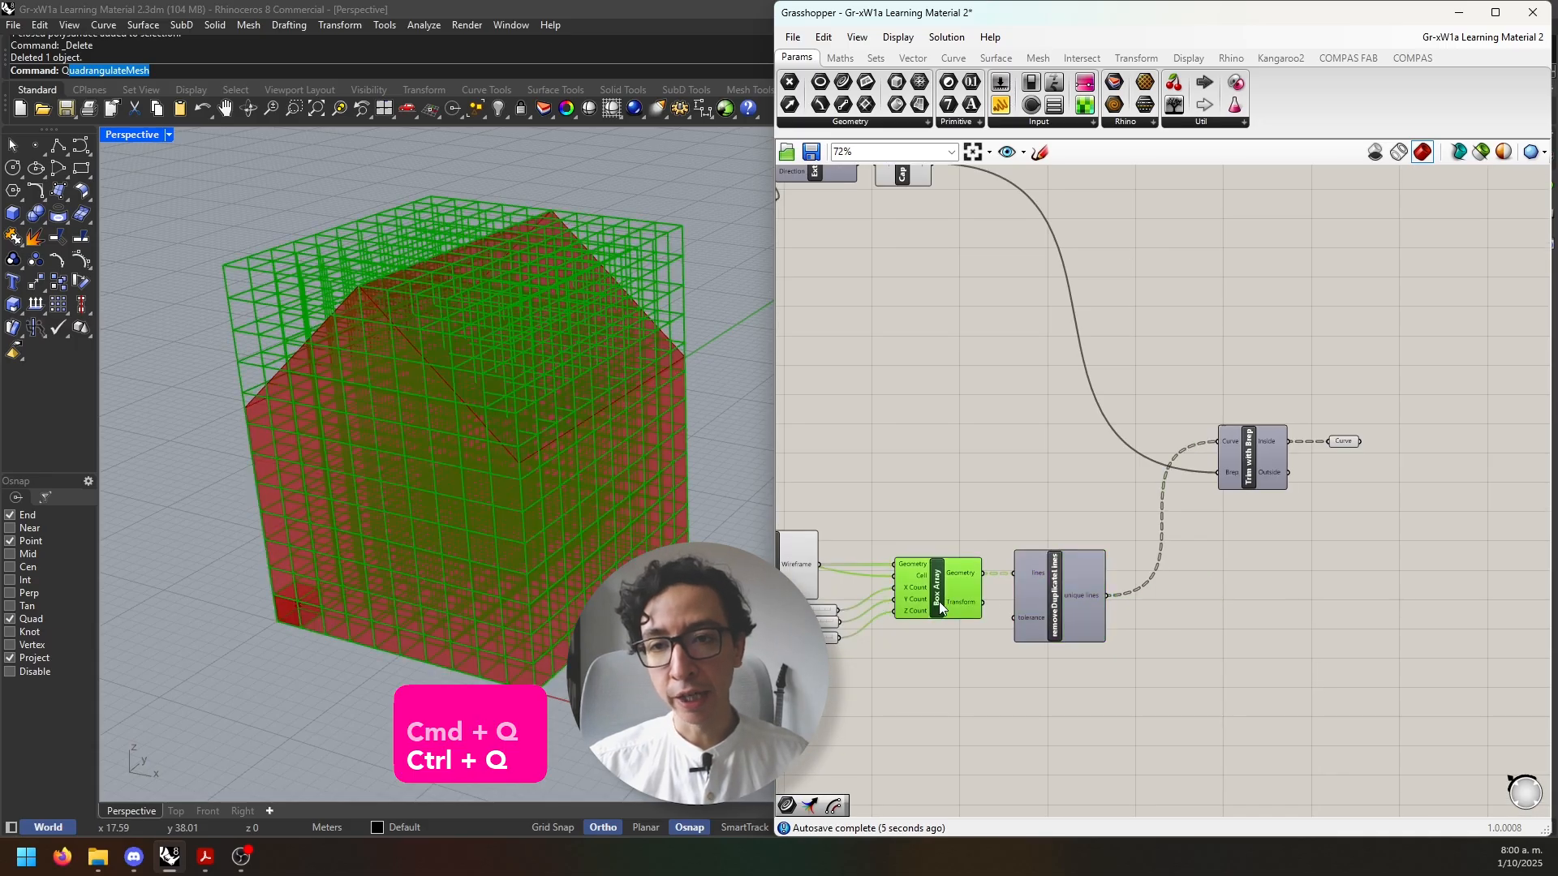
{"action": "key", "text": "ctrl+q"}
Turn off the preview of Brep Wireframe and Center Box
{"action": "right_click_drag", "start_coordinate": [839, 603], "coordinate": [1082, 597]}
{"action": "right_click_drag", "start_coordinate": [1345, 521], "coordinate": [1033, 539]}
{"action": "right_click_drag", "start_coordinate": [853, 525], "coordinate": [1176, 471]}
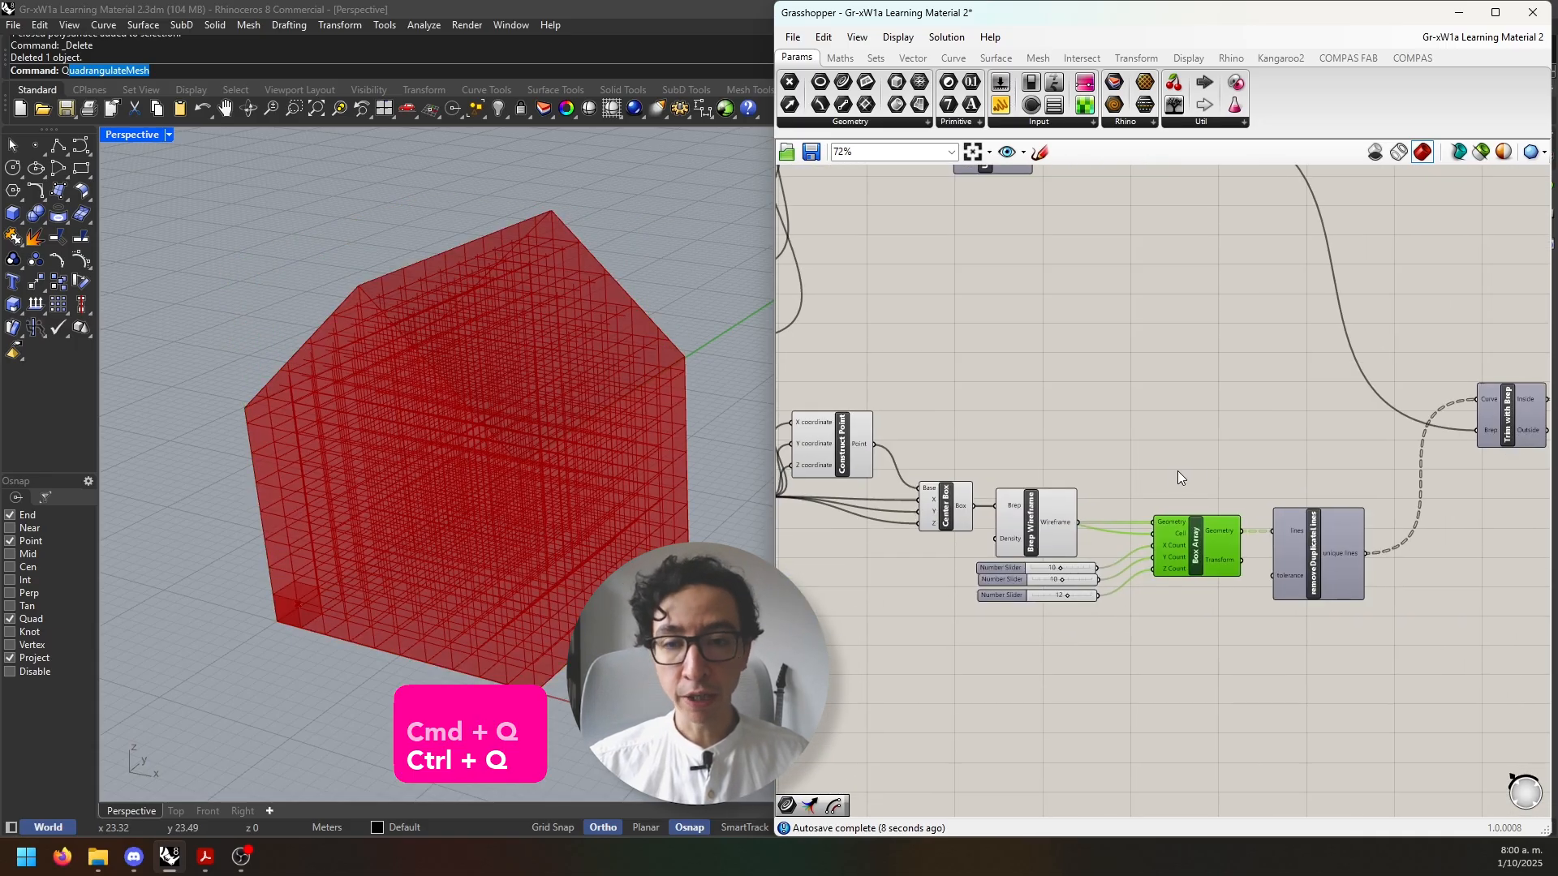
{"action": "left_click", "coordinate": [1038, 524]}
{"action": "left_click", "coordinate": [943, 522]}
{"action": "key", "text": "ctrl+q"}
{"action": "right_click_drag", "start_coordinate": [1345, 485], "coordinate": [1034, 522]}
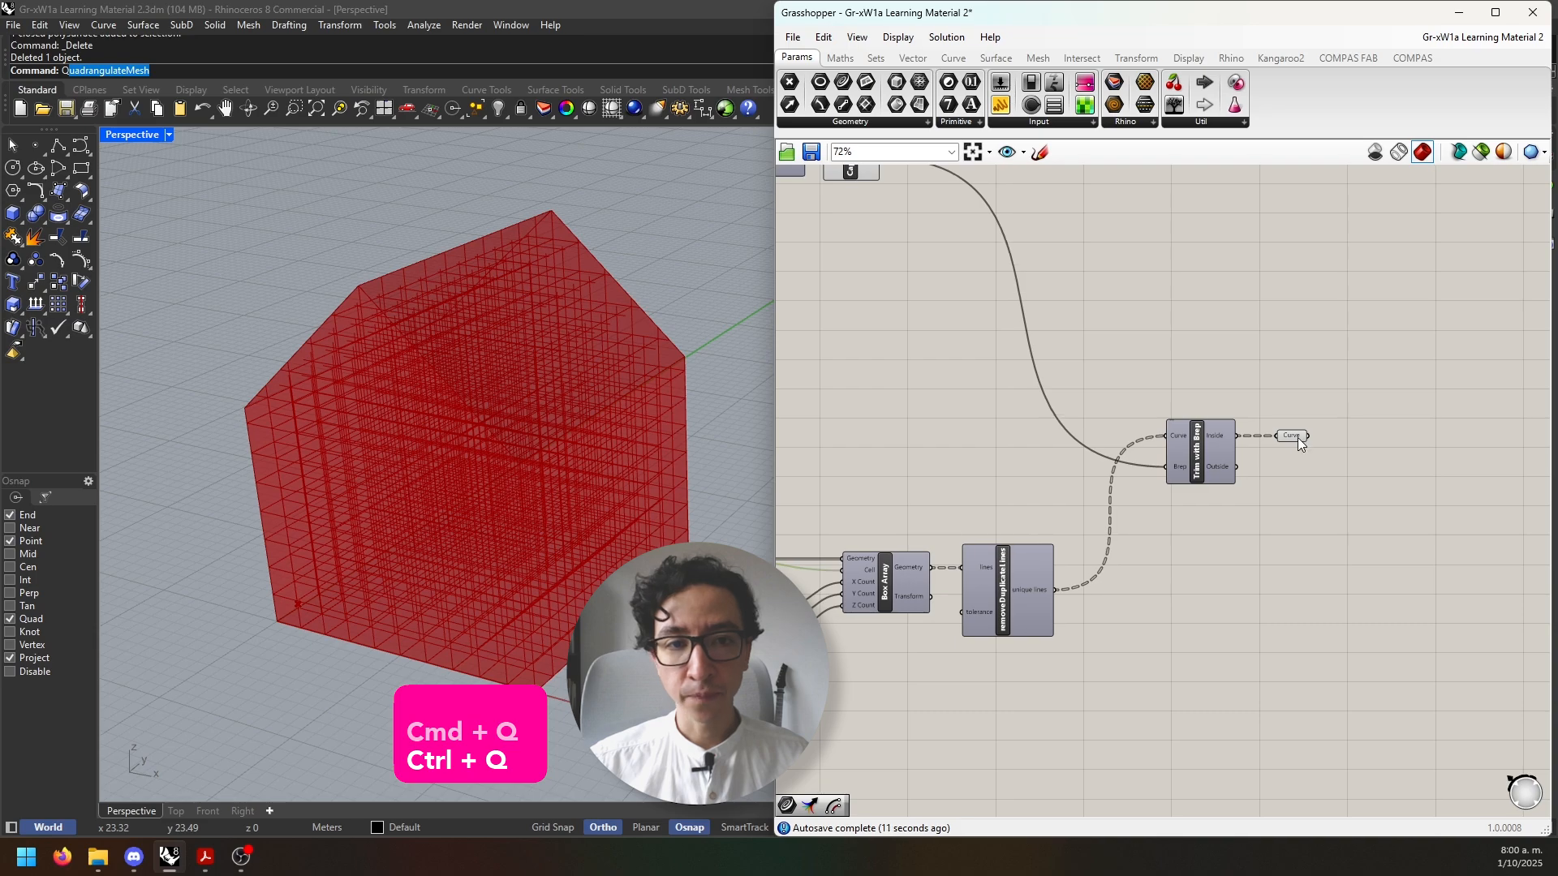
Add a Pipe component beside the Curve parameter that holds the trimmed lines
{"action": "left_click", "coordinate": [1296, 438]}
{"action": "right_click_drag", "start_coordinate": [338, 530], "coordinate": [427, 511]}
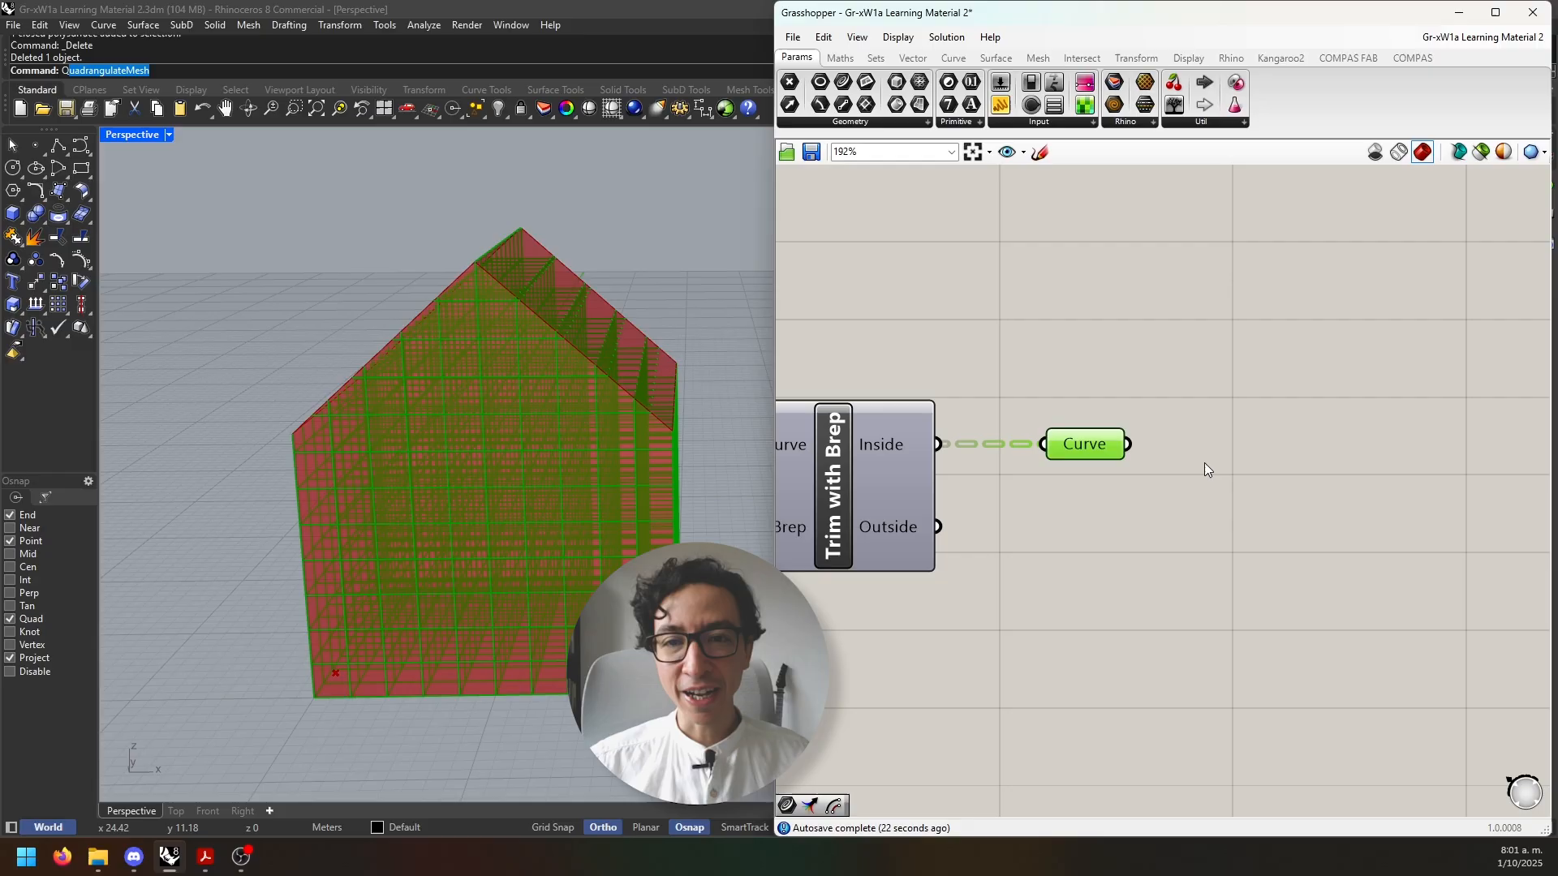
{"action": "double_click", "coordinate": [1204, 463]}
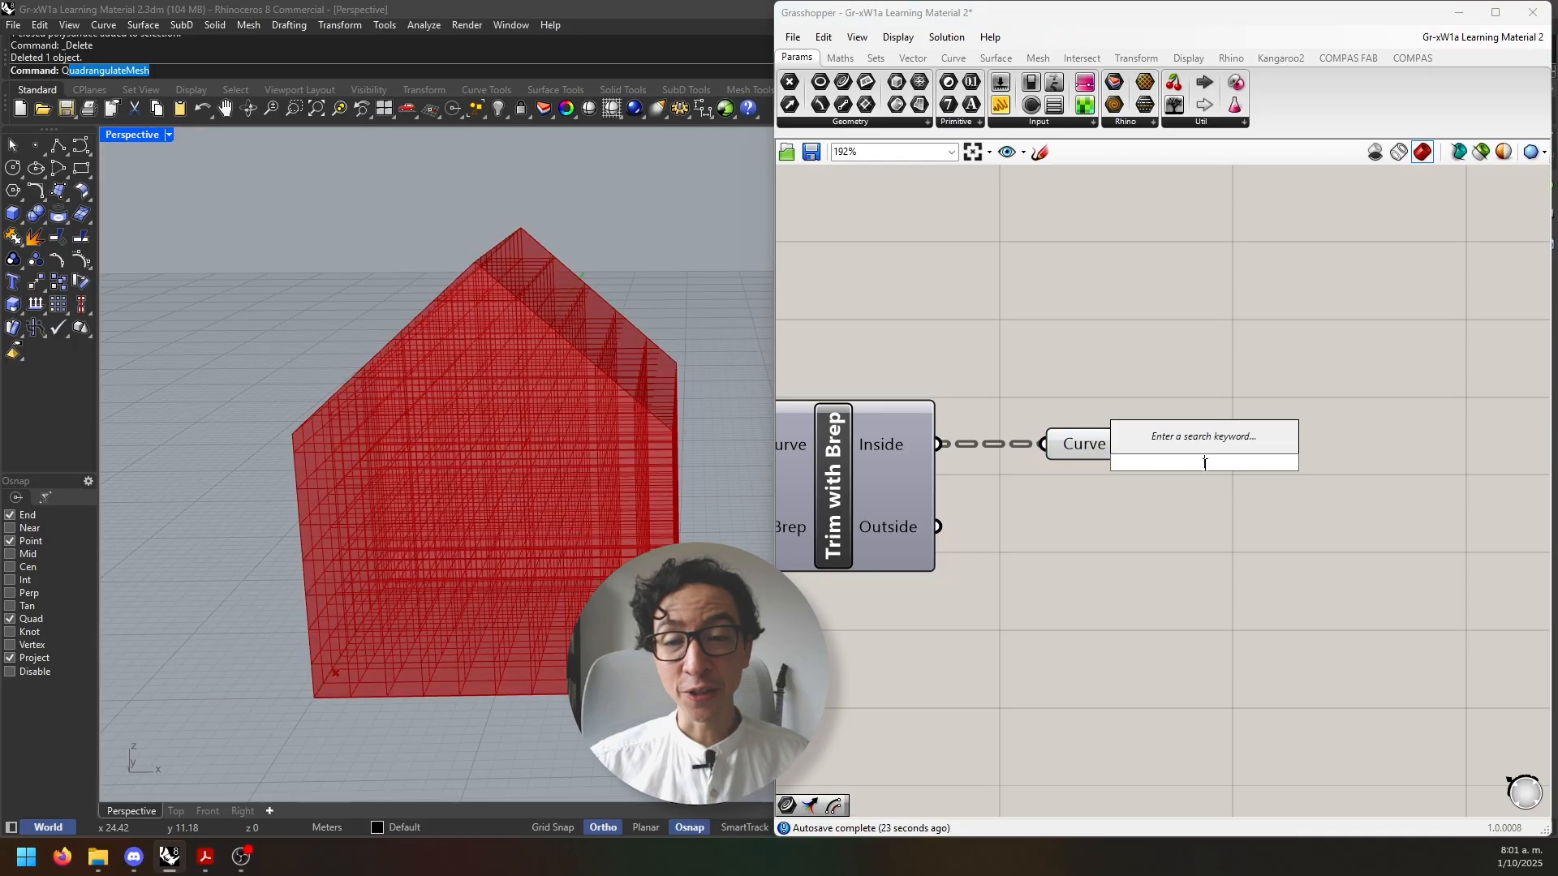
{"action": "type", "text": "pipe"}
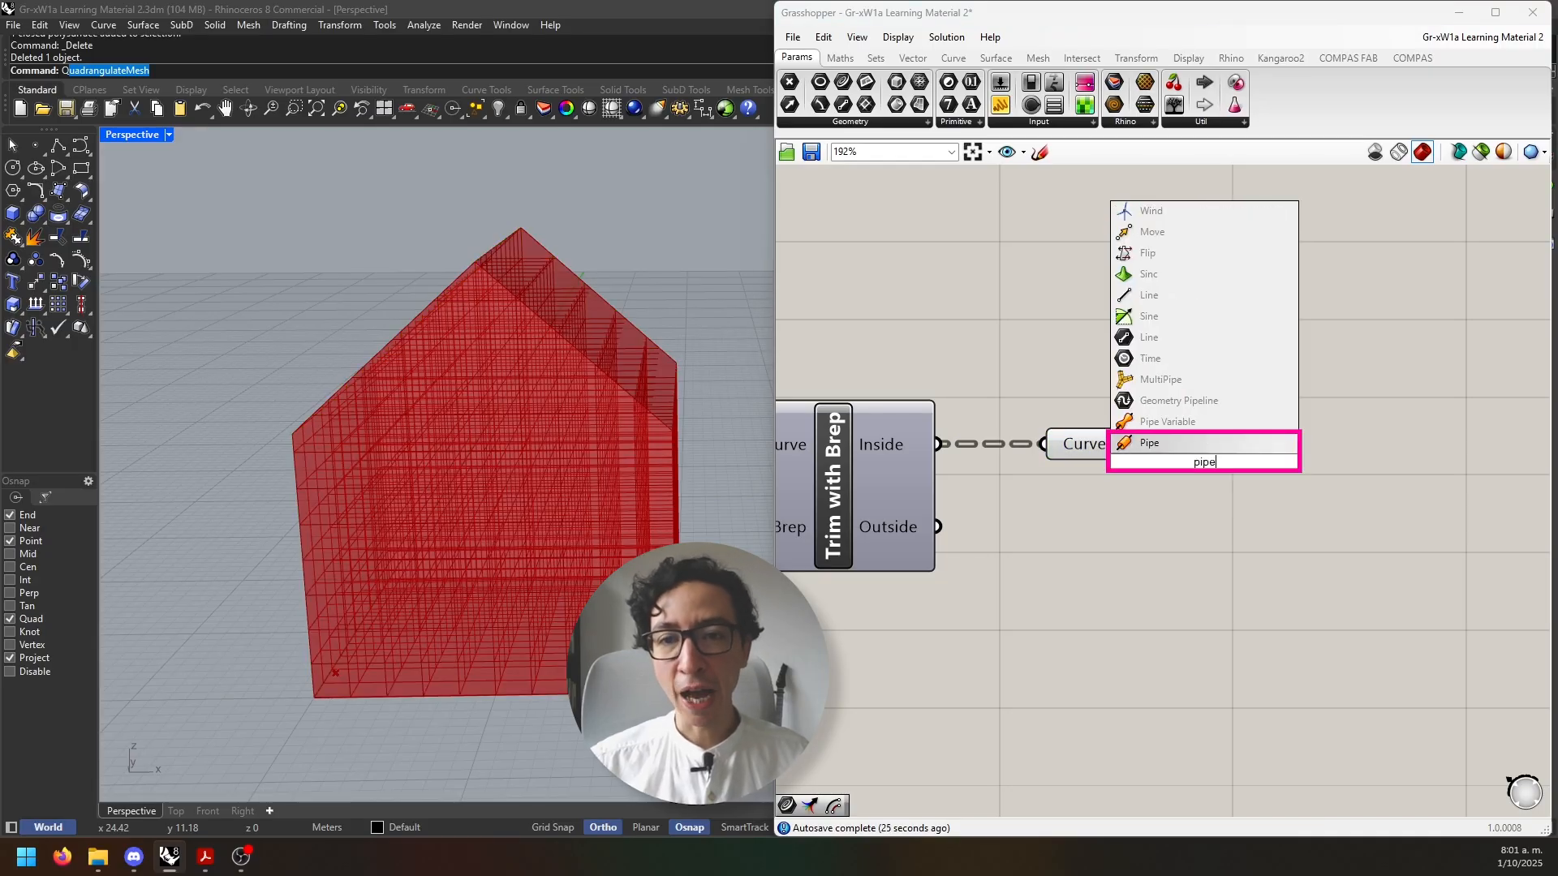
{"action": "key", "text": "Return"}
{"action": "left_click_drag", "start_coordinate": [1206, 471], "coordinate": [1334, 502]}
Add a number slider ranging from 0 to 1 below the Curve parameter
{"action": "double_click", "coordinate": [1052, 618]}
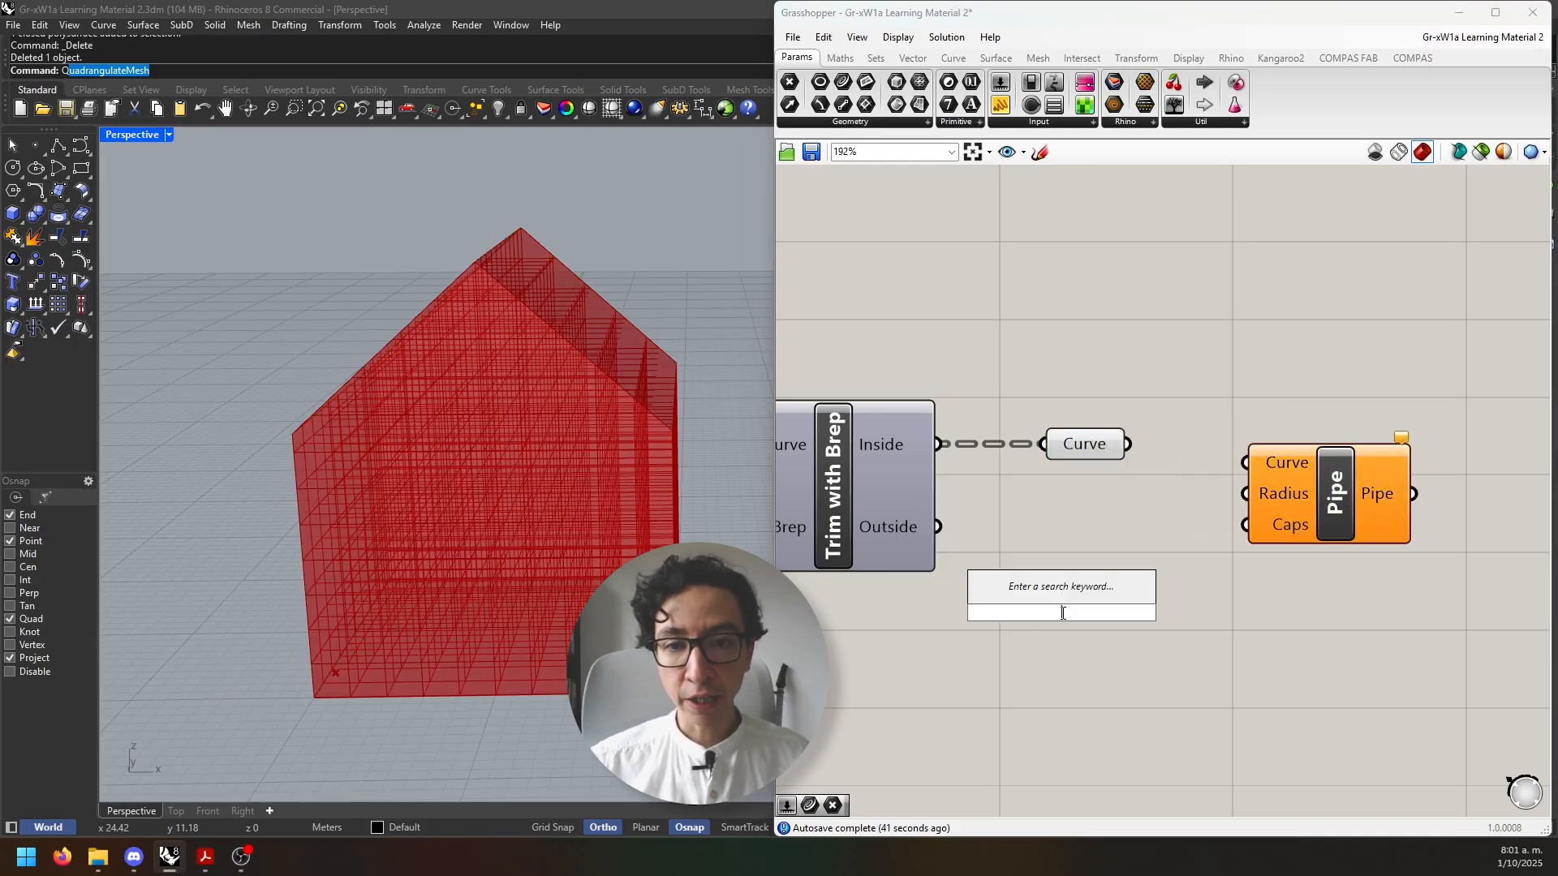
{"action": "type", "text": "0<"}
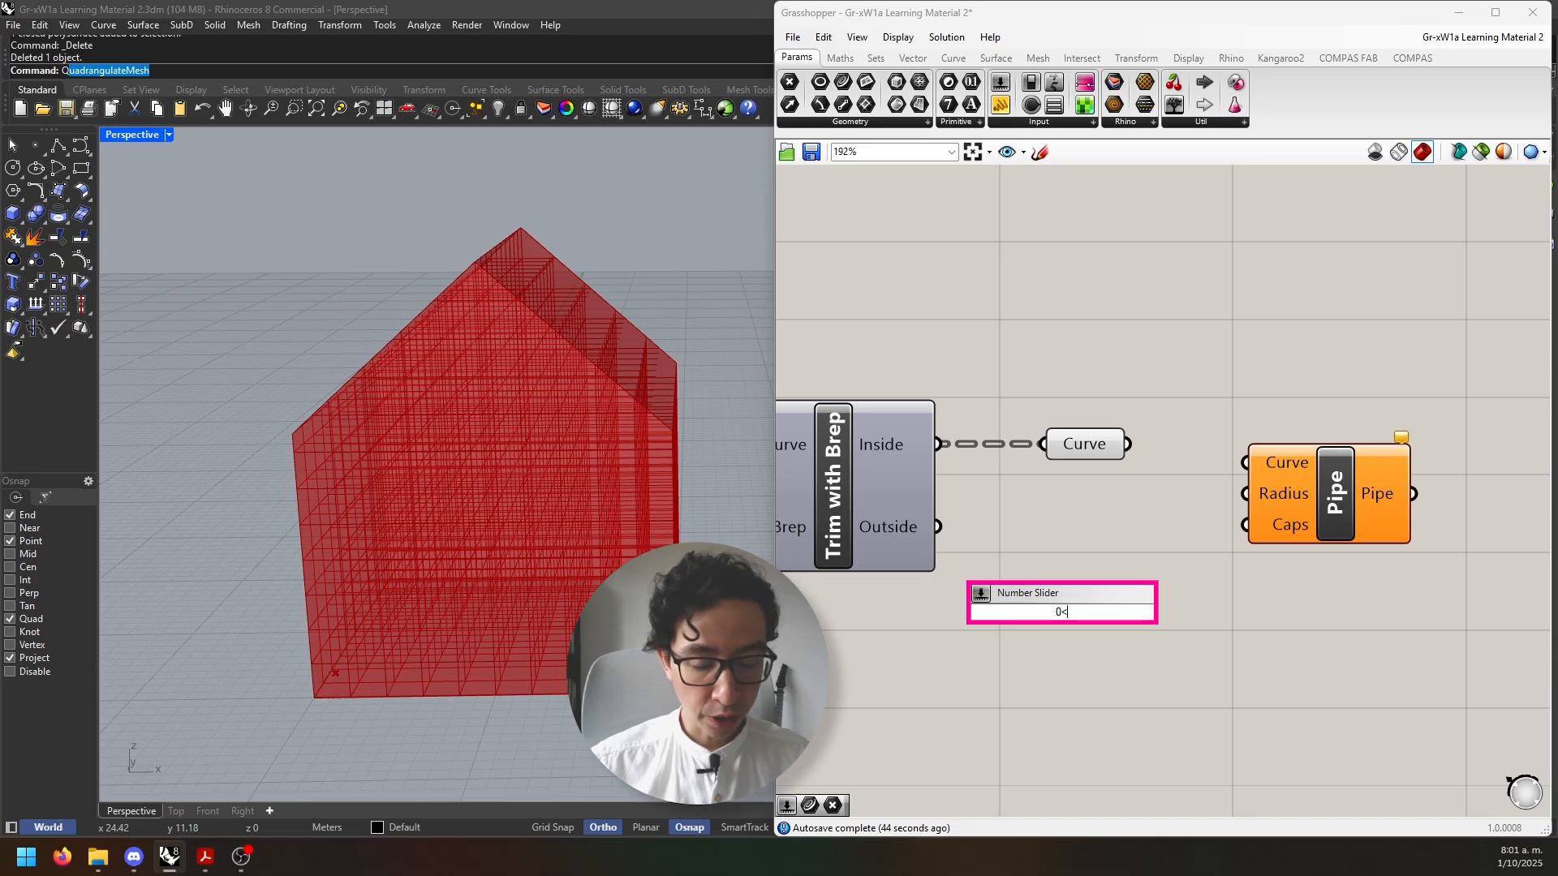
{"action": "type", "text": "1"}
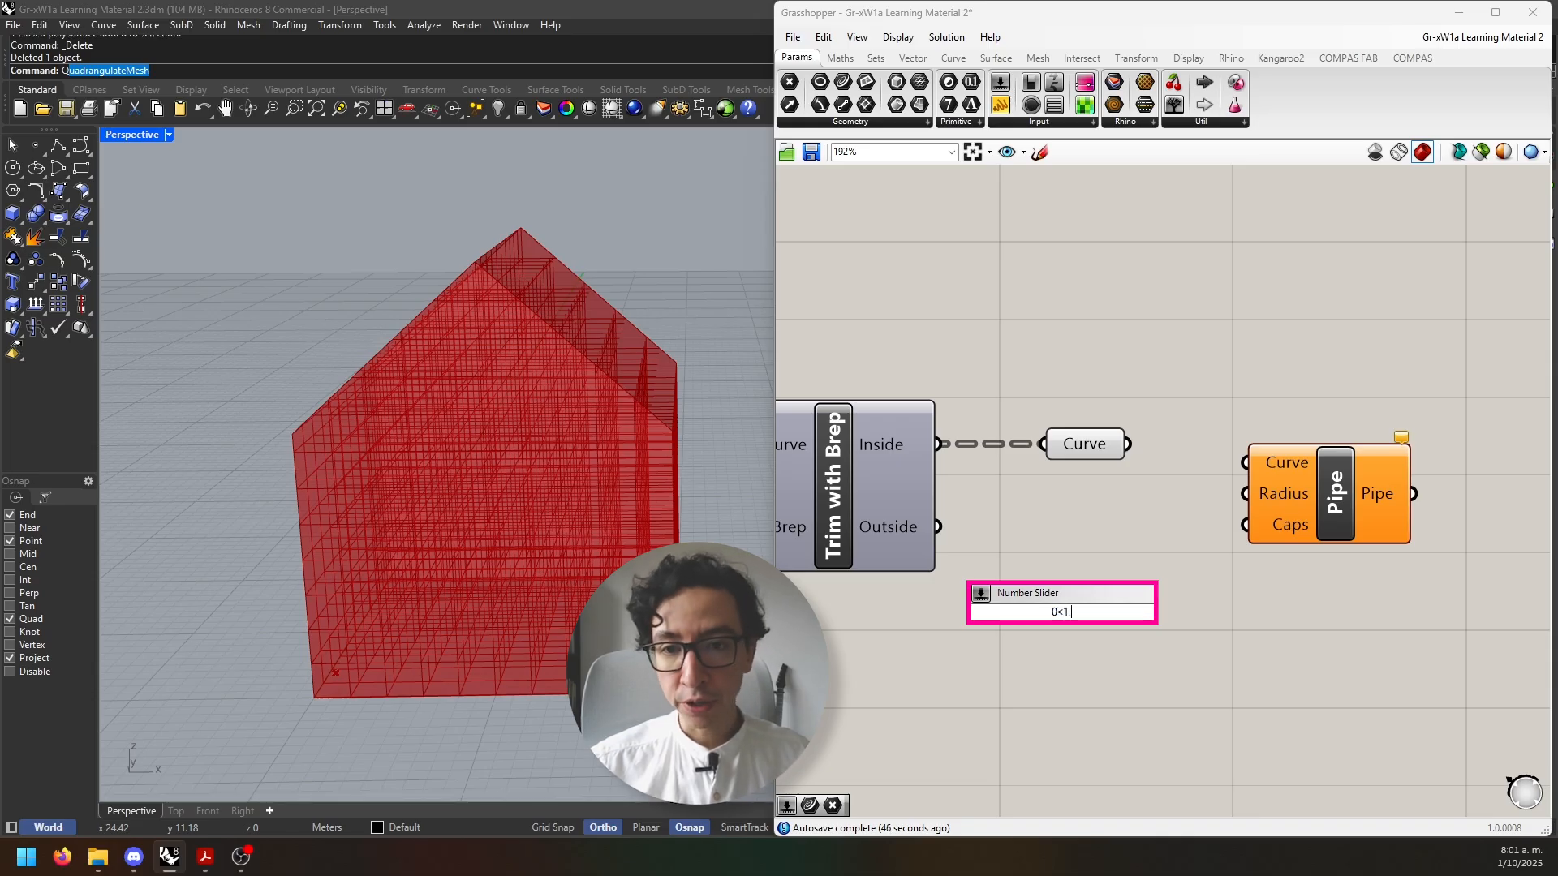
{"action": "key", "text": "Return"}
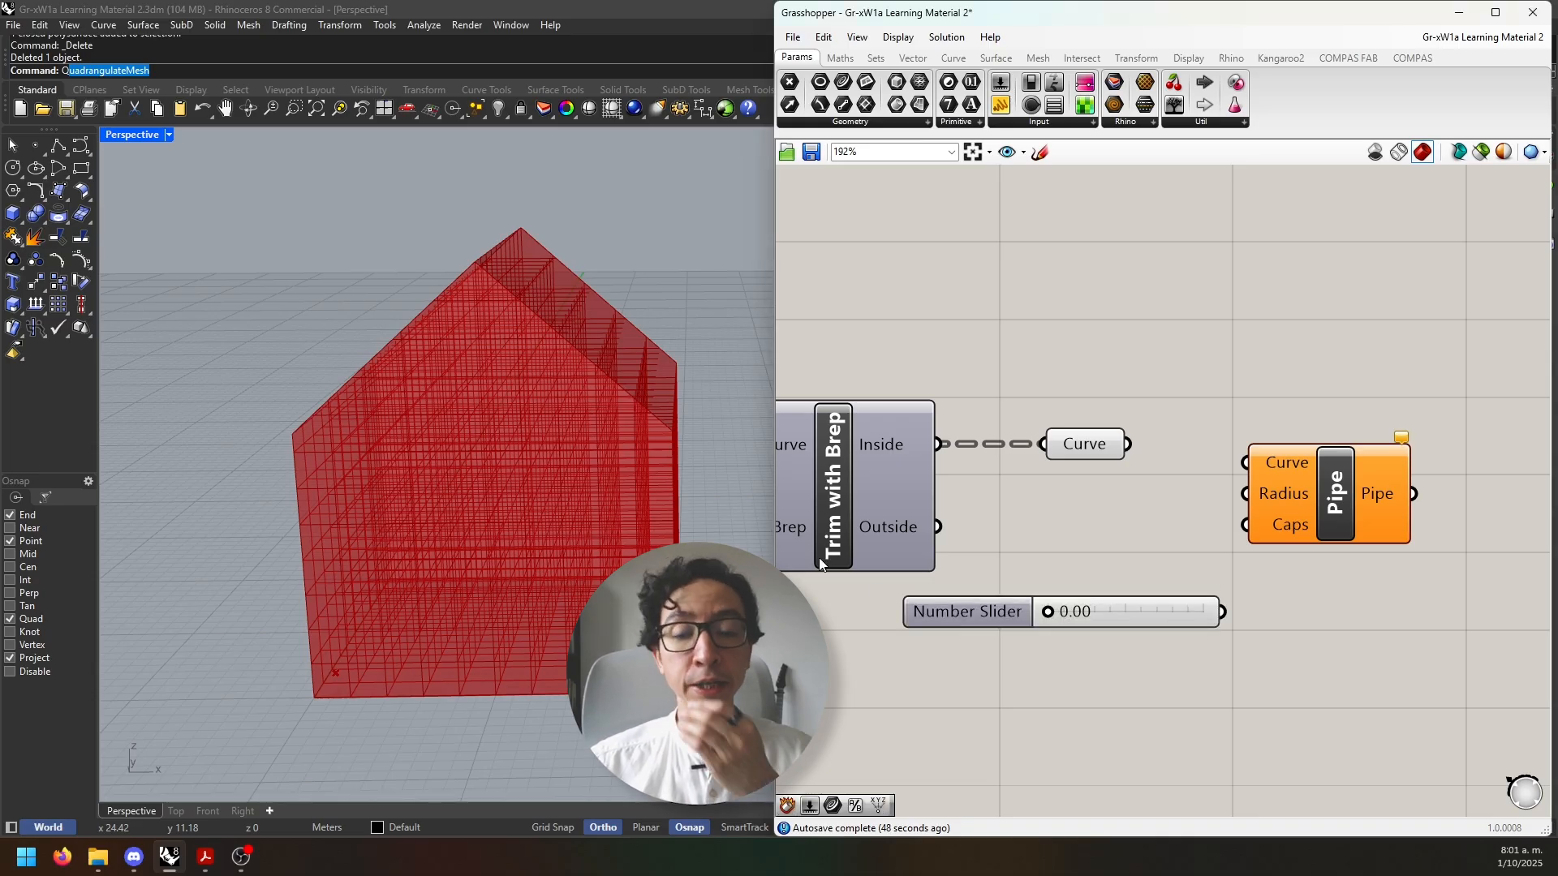
{"action": "left_click_drag", "start_coordinate": [961, 614], "coordinate": [895, 636]}
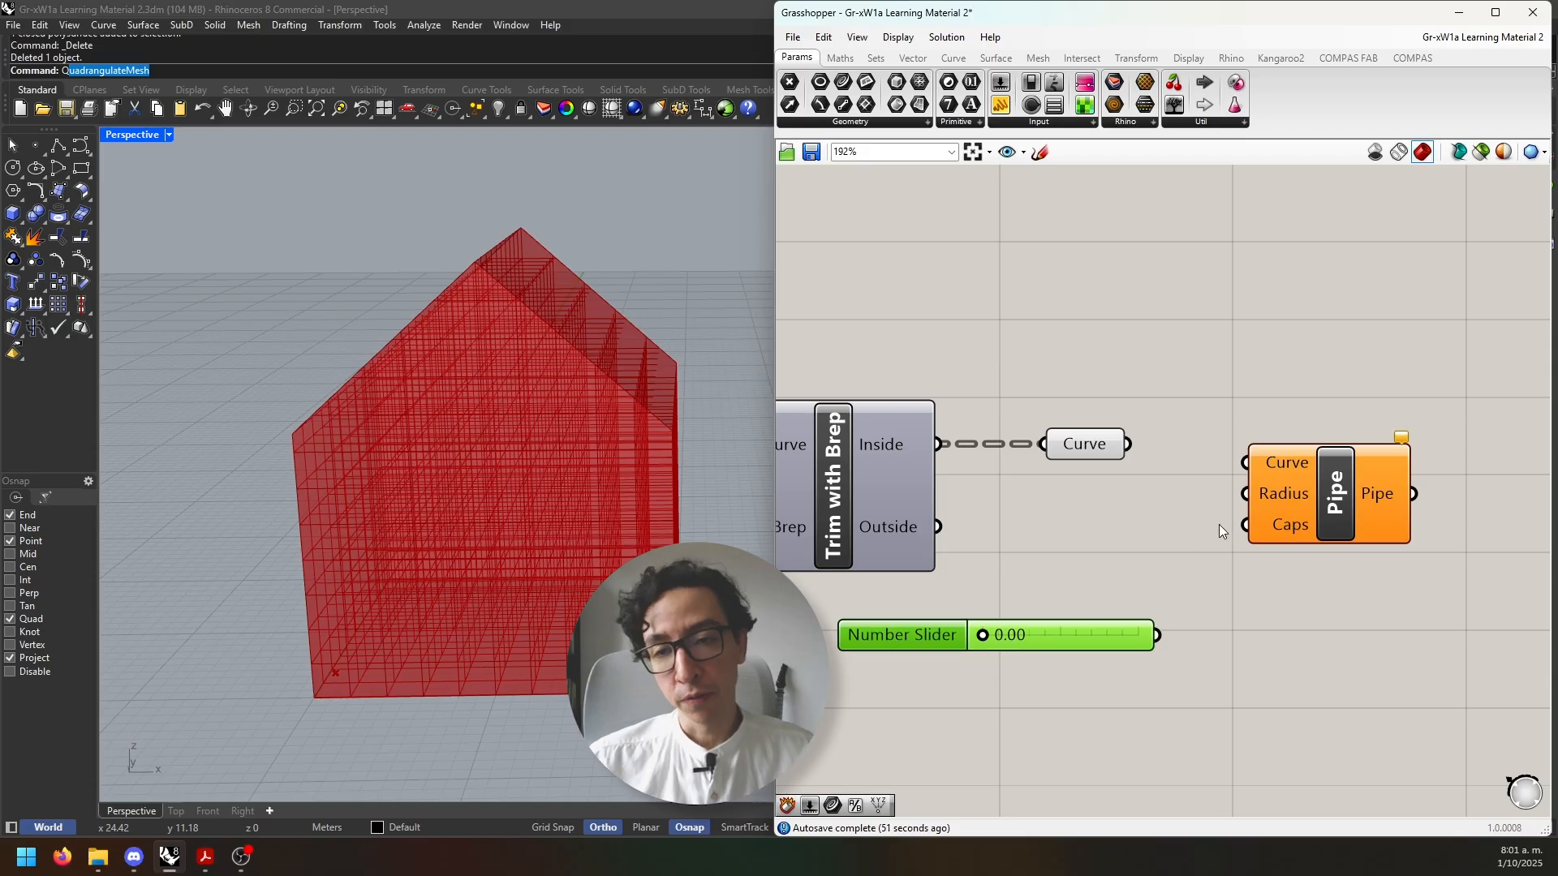
Wire the slider, set to 0.55, into Pipe's Radius input and the Curve parameter into its Curve input
{"action": "left_click_drag", "start_coordinate": [1303, 495], "coordinate": [1266, 480]}
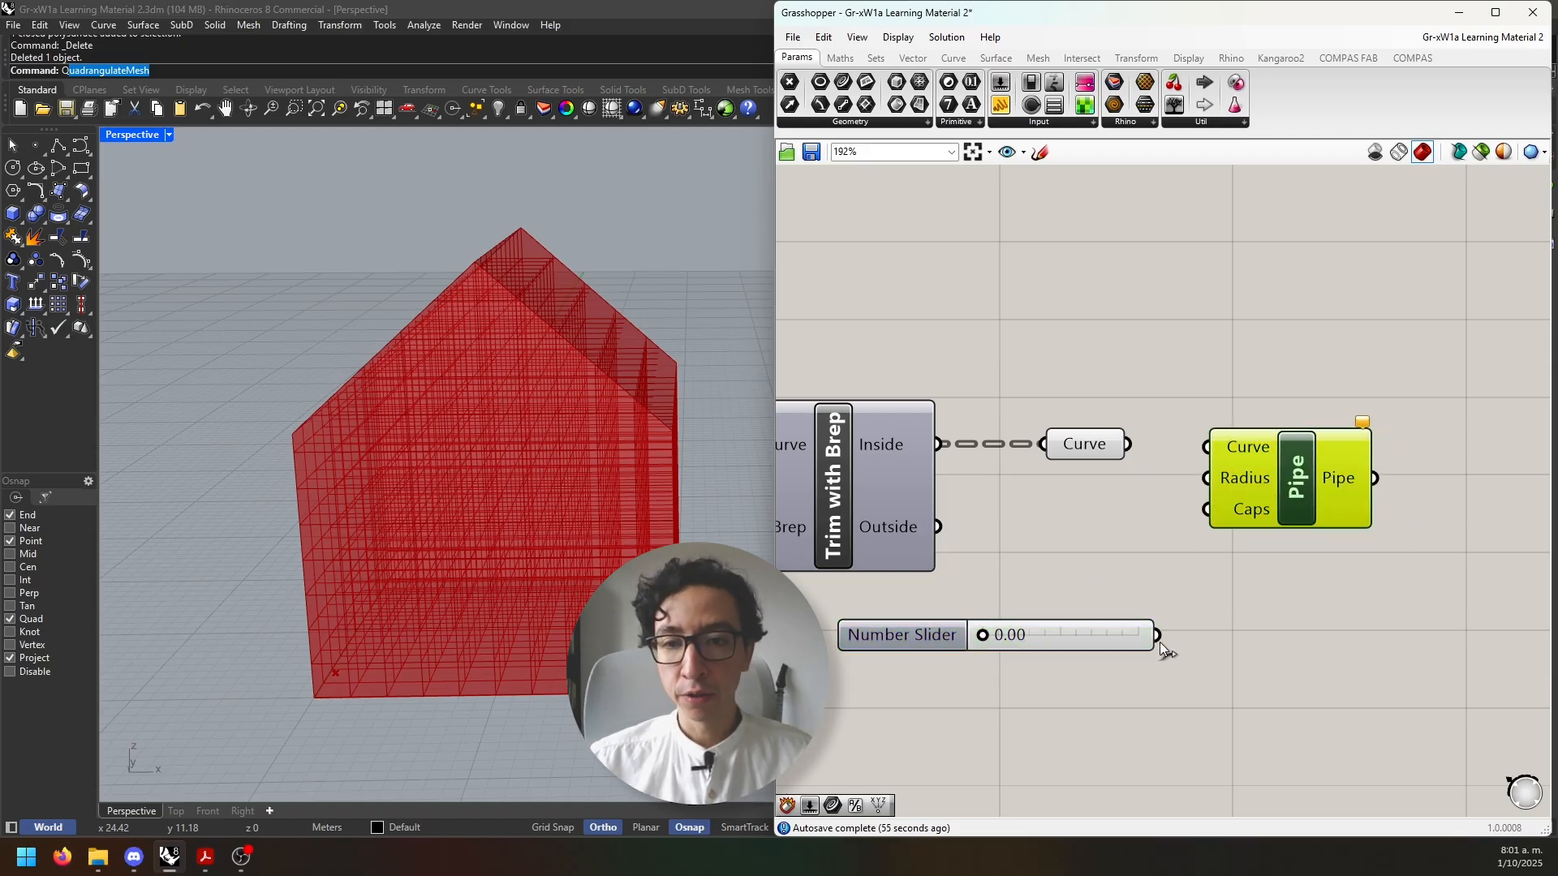
{"action": "left_click_drag", "start_coordinate": [1158, 634], "coordinate": [1177, 537]}
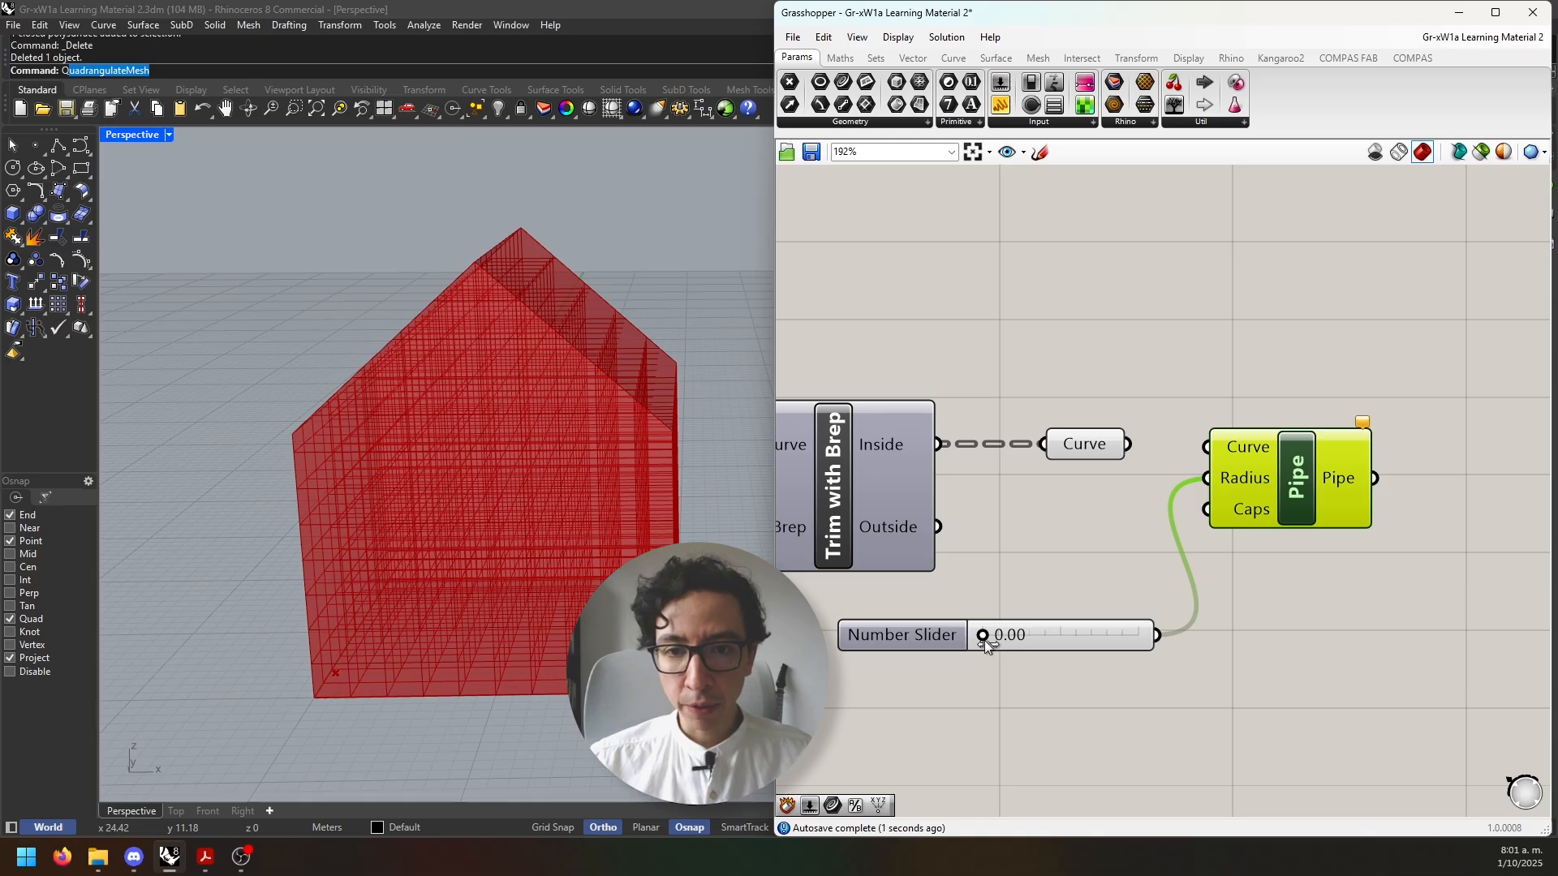
{"action": "left_click_drag", "start_coordinate": [985, 640], "coordinate": [1071, 641]}
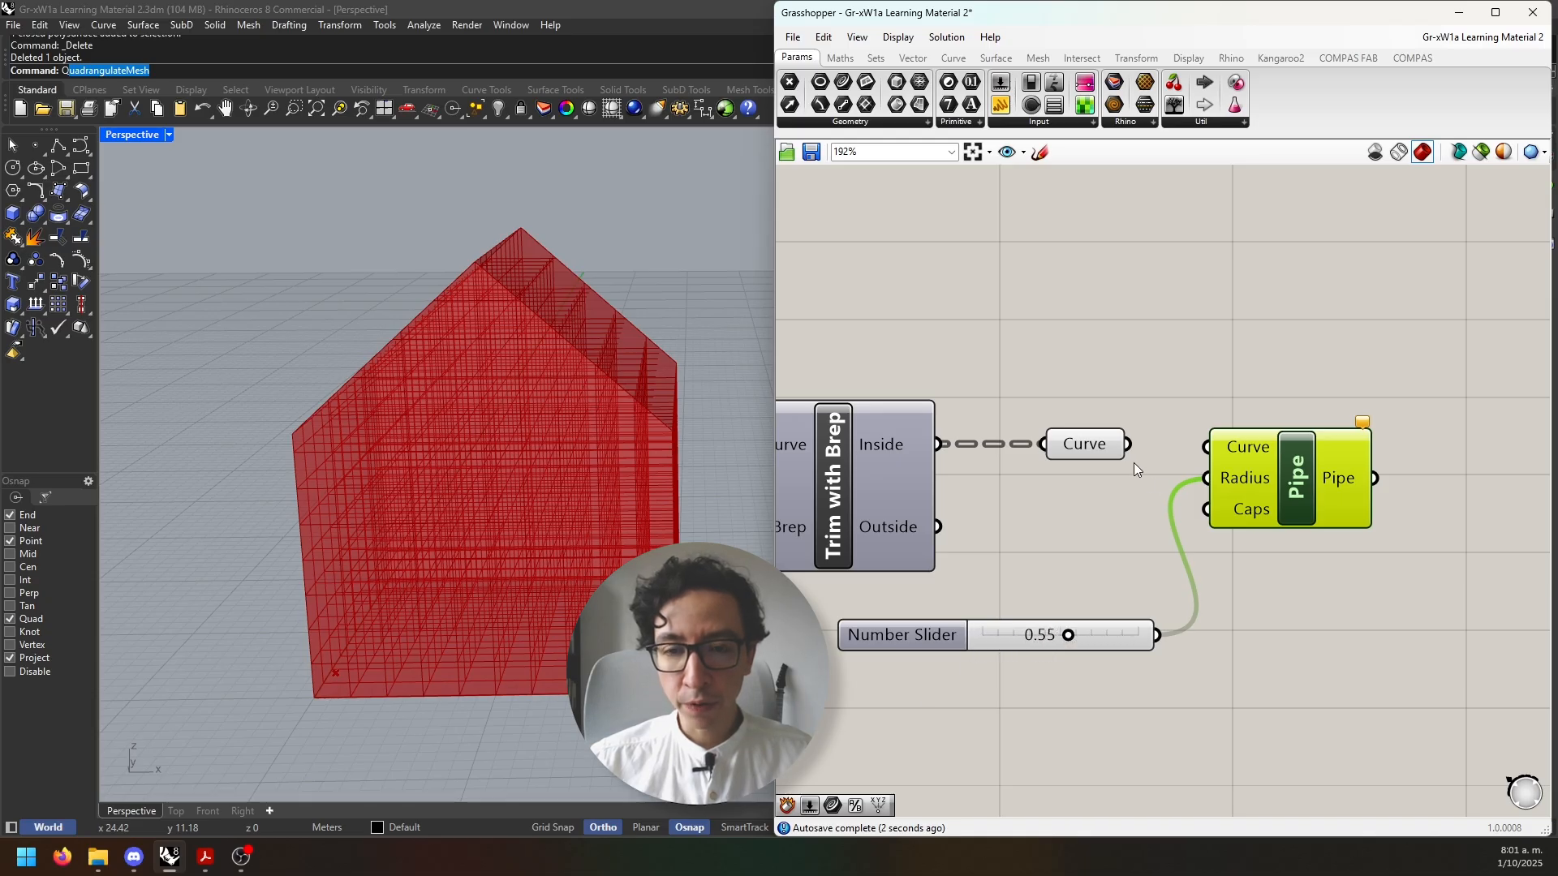
{"action": "left_click_drag", "start_coordinate": [1128, 444], "coordinate": [1205, 449]}
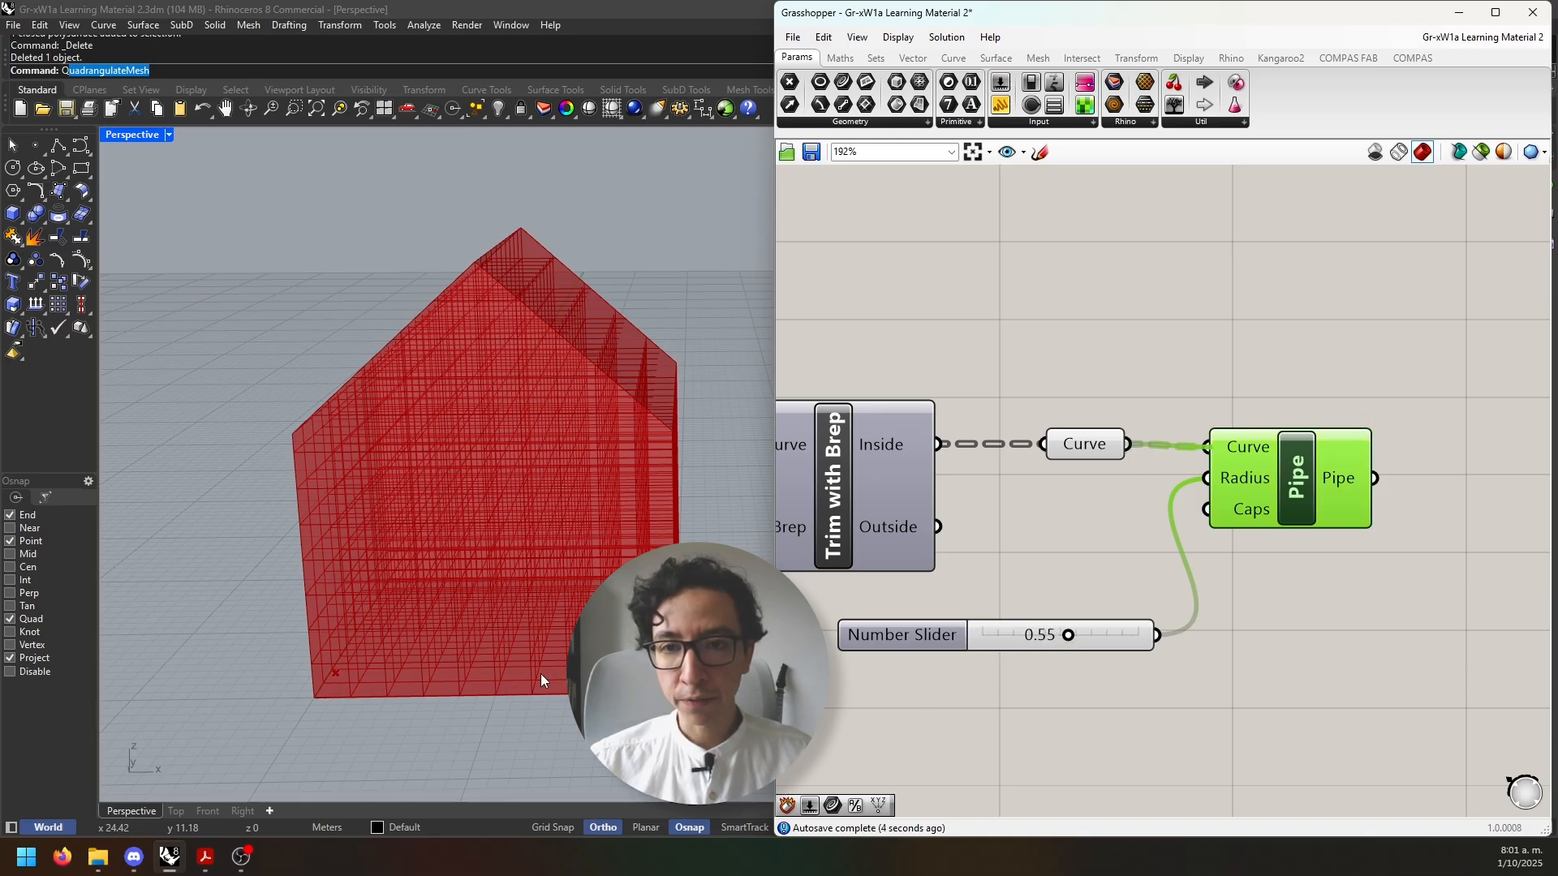
{"action": "left_click", "coordinate": [1262, 606]}
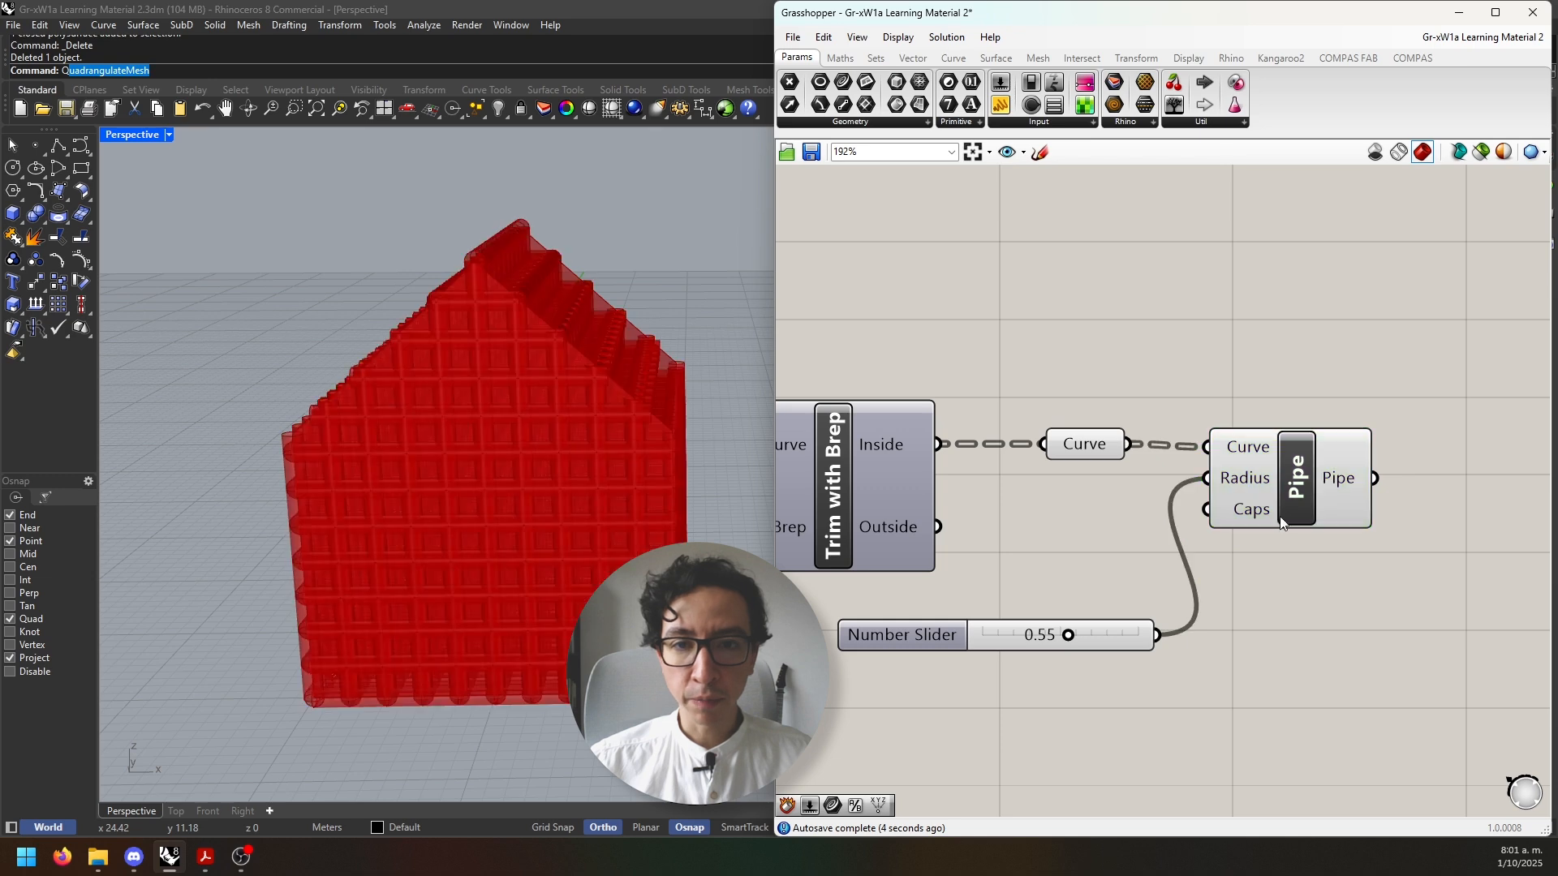
Set the pipe radius slider to 0.20
{"action": "left_click", "coordinate": [1280, 521]}
{"action": "scroll", "coordinate": [487, 383], "scroll_direction": "up", "scroll_amount": 3}
{"action": "right_click_drag", "start_coordinate": [1236, 658], "coordinate": [1280, 613]}
{"action": "double_click", "coordinate": [1103, 595]}
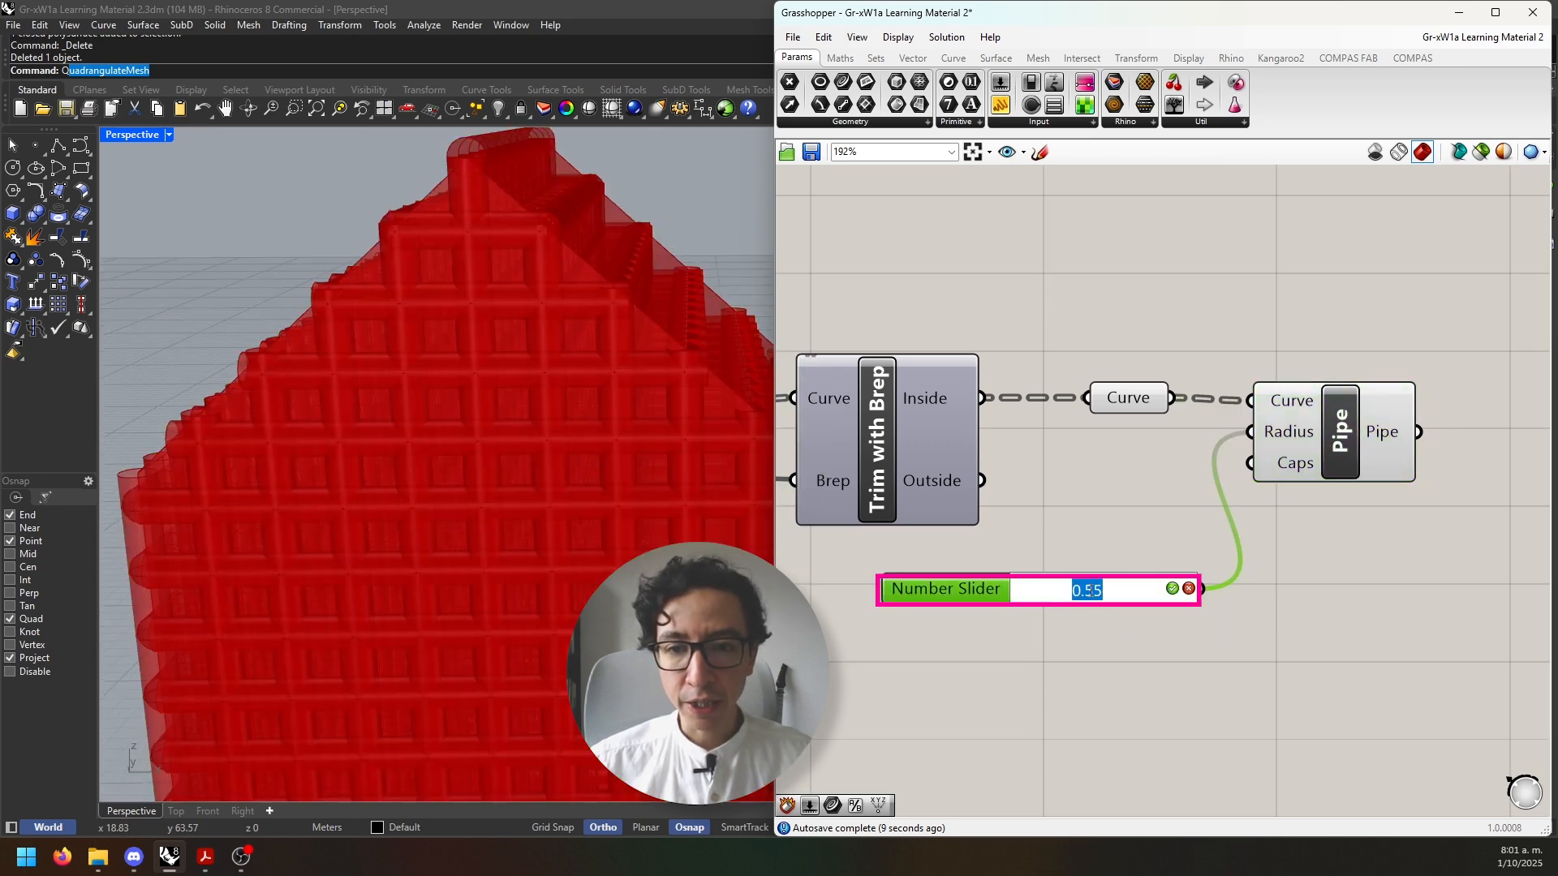
{"action": "type", "text": "0.2"}
{"action": "key", "text": "Return"}
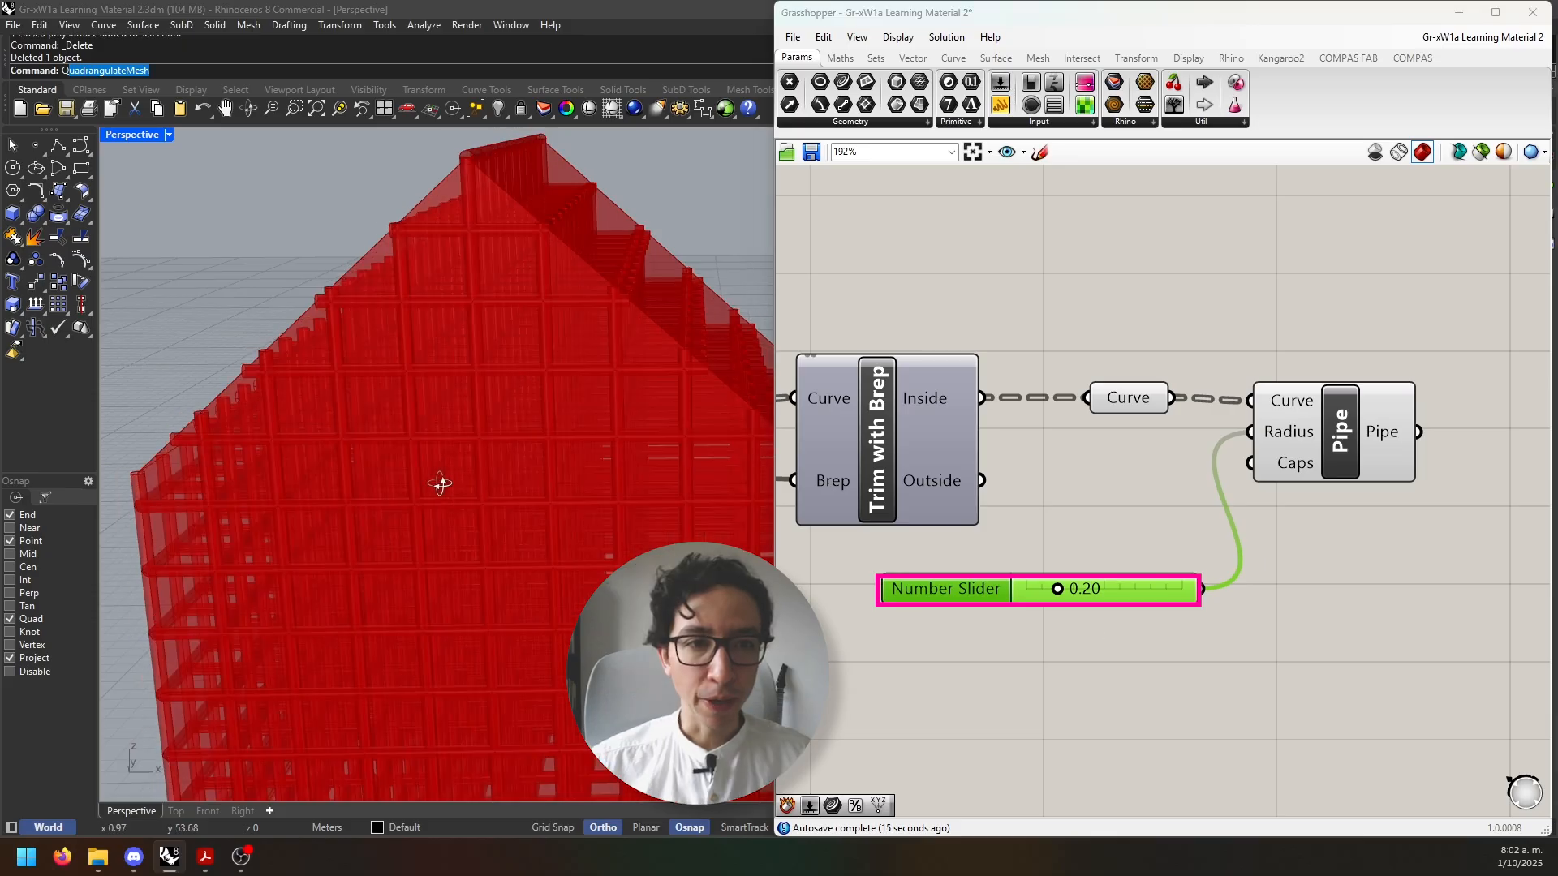
Add a Cap Holes component after Pipe and wire the Pipe output into its Brep input
{"action": "mouse_move", "coordinate": [439, 483]}
{"action": "right_mouse_down"}
{"action": "mouse_move", "coordinate": [391, 466]}
{"action": "mouse_move", "coordinate": [413, 476]}
{"action": "right_mouse_up"}
{"action": "scroll", "coordinate": [1266, 494], "scroll_direction": "down", "scroll_amount": 5}
{"action": "scroll", "coordinate": [1287, 503], "scroll_direction": "up", "scroll_amount": 3}
{"action": "right_click_drag", "start_coordinate": [1287, 503], "coordinate": [1120, 569]}
{"action": "left_click", "coordinate": [1124, 519]}
{"action": "double_click", "coordinate": [1306, 617]}
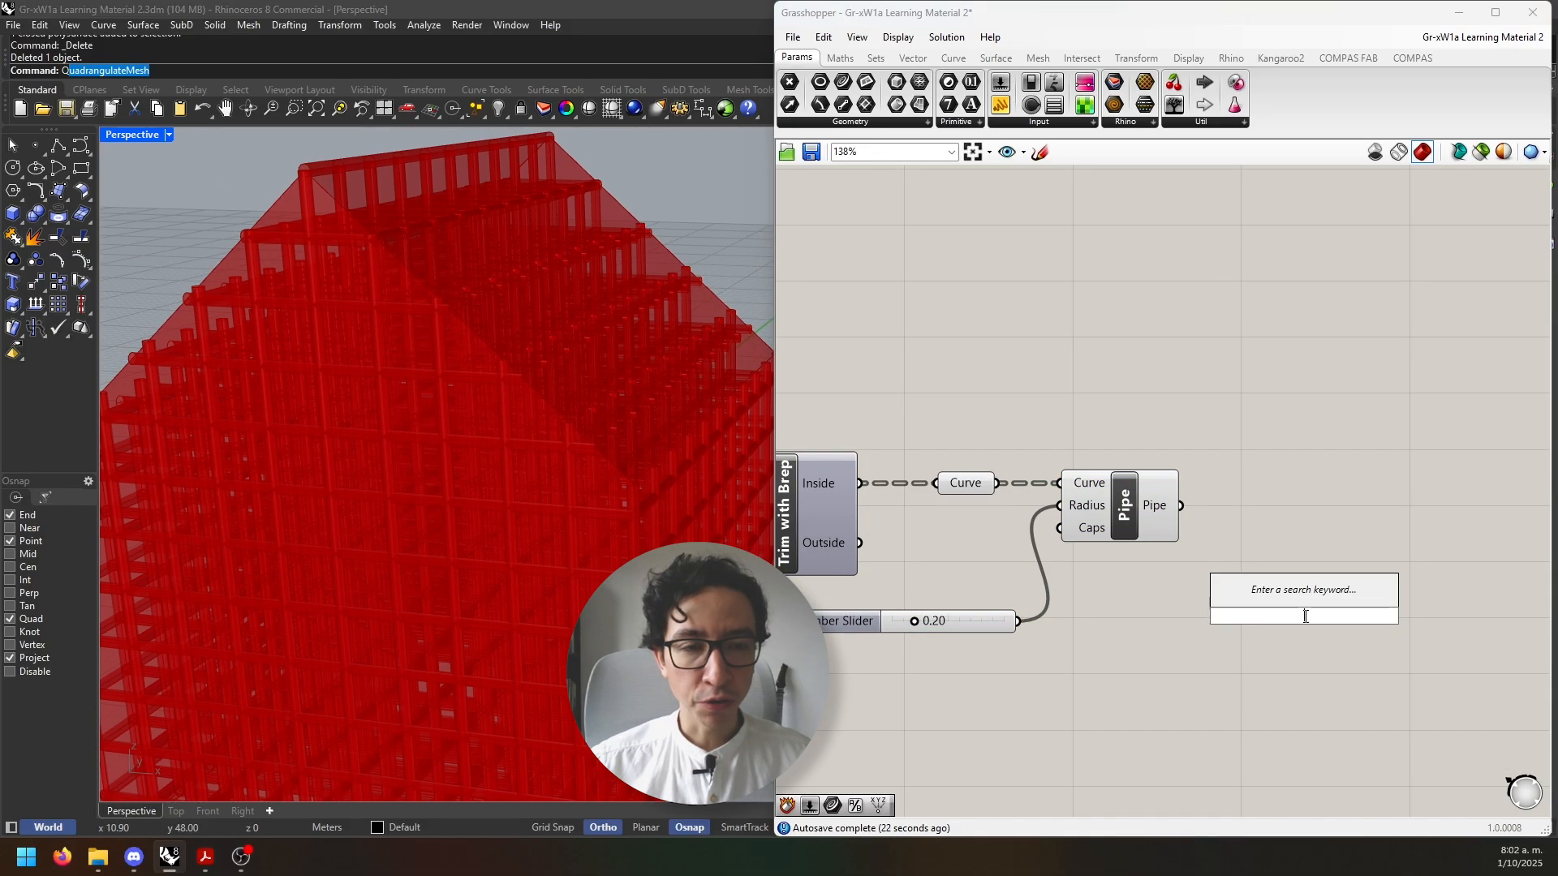
{"action": "type", "text": "cap holes"}
{"action": "key", "text": "Return"}
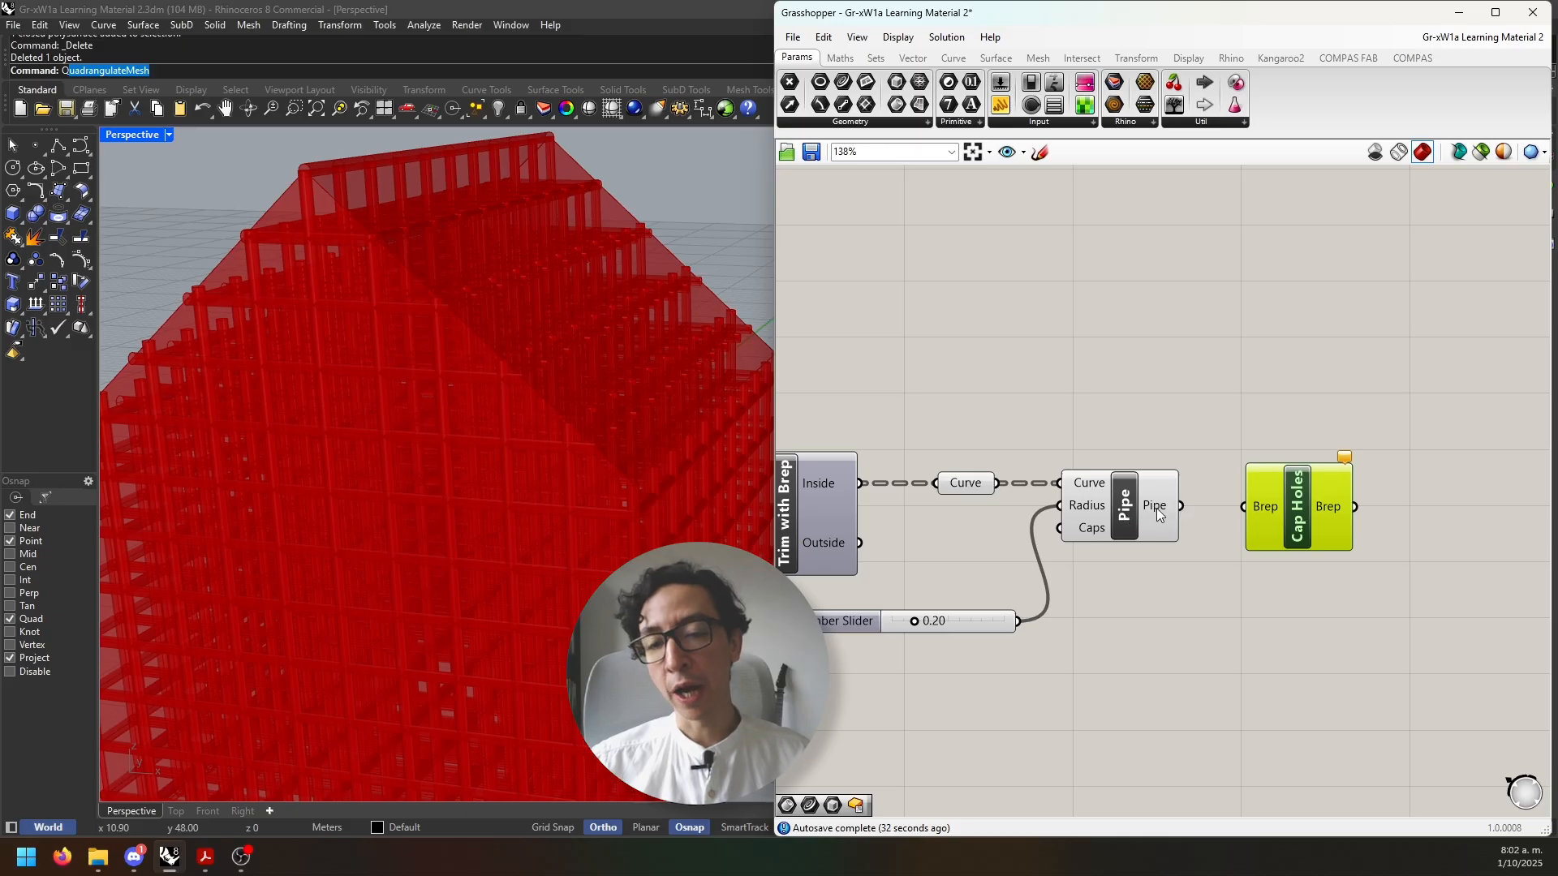
{"action": "left_click_drag", "start_coordinate": [1181, 506], "coordinate": [1245, 506]}
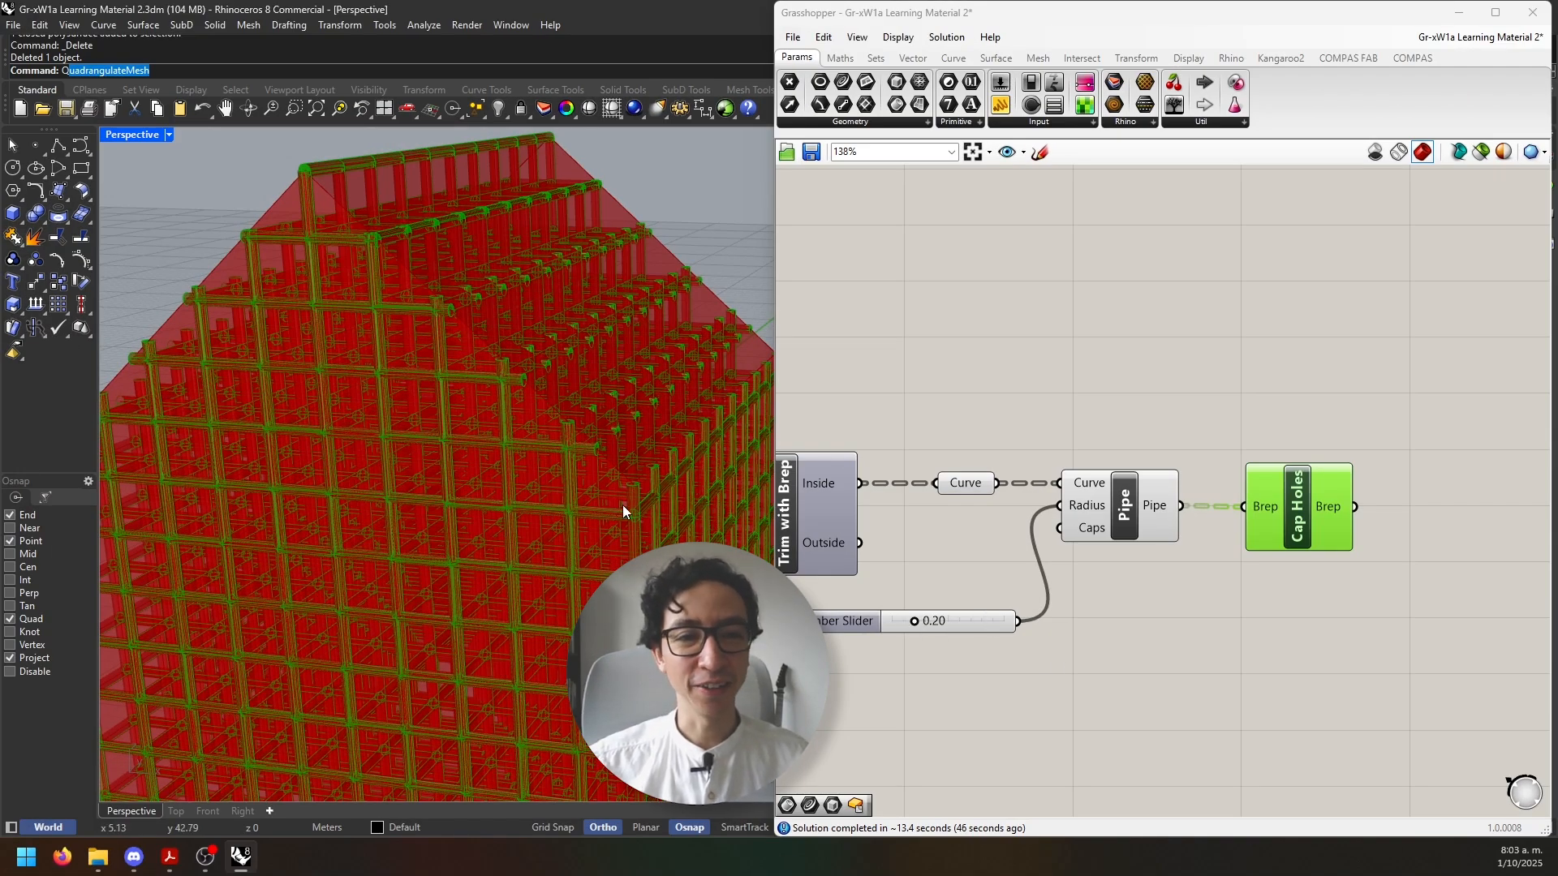
Turn off the preview of the Pipe component
{"action": "right_click_drag", "start_coordinate": [604, 513], "coordinate": [572, 548]}
{"action": "scroll", "coordinate": [572, 550], "scroll_direction": "down", "scroll_amount": 3}
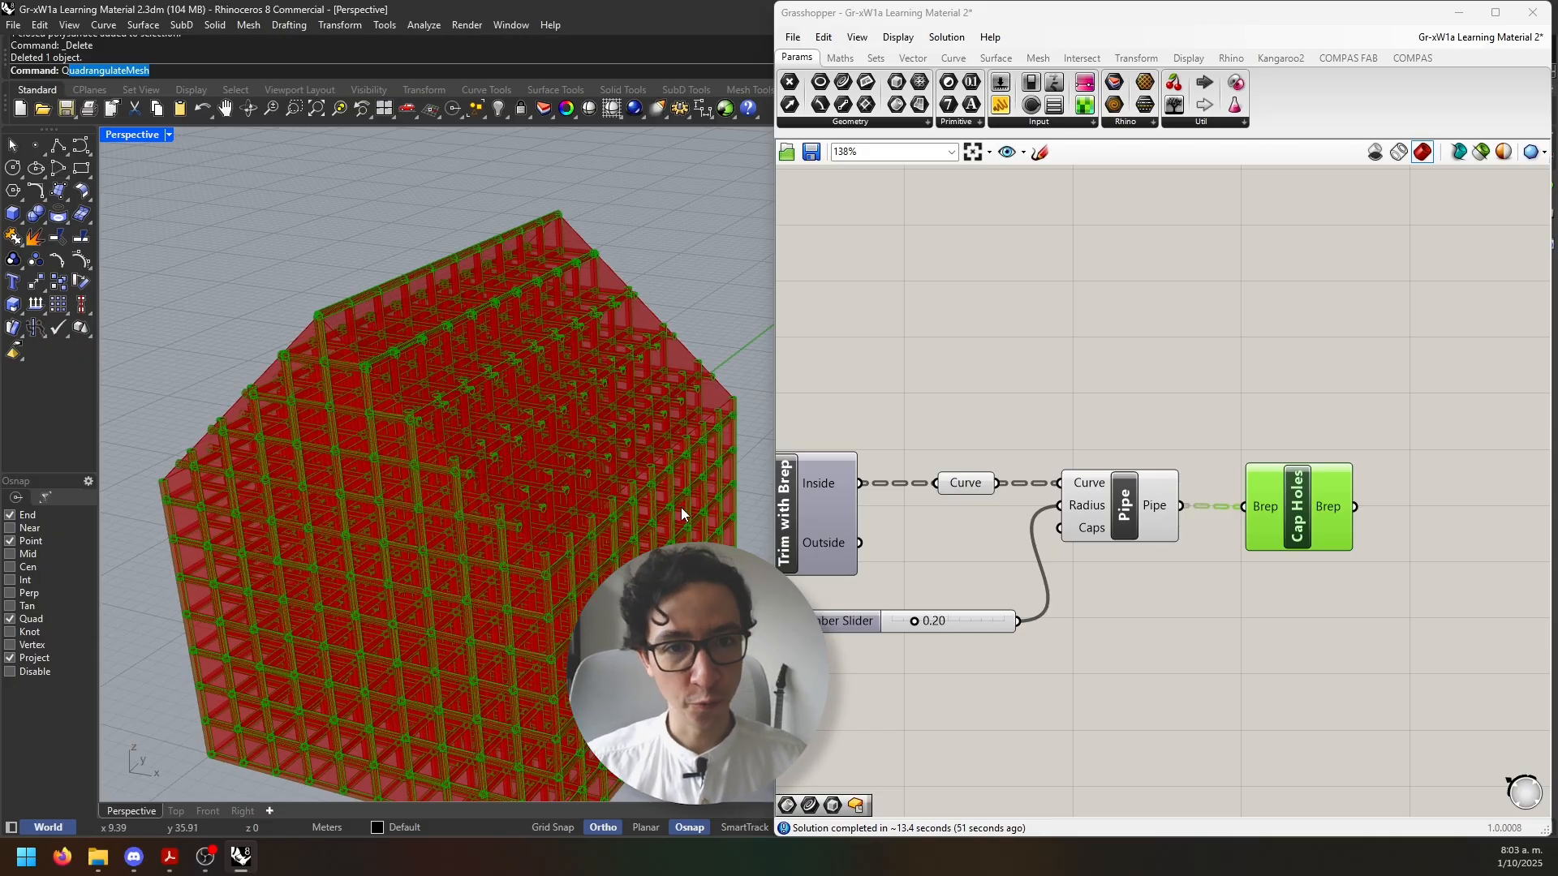
{"action": "left_click", "coordinate": [1069, 649]}
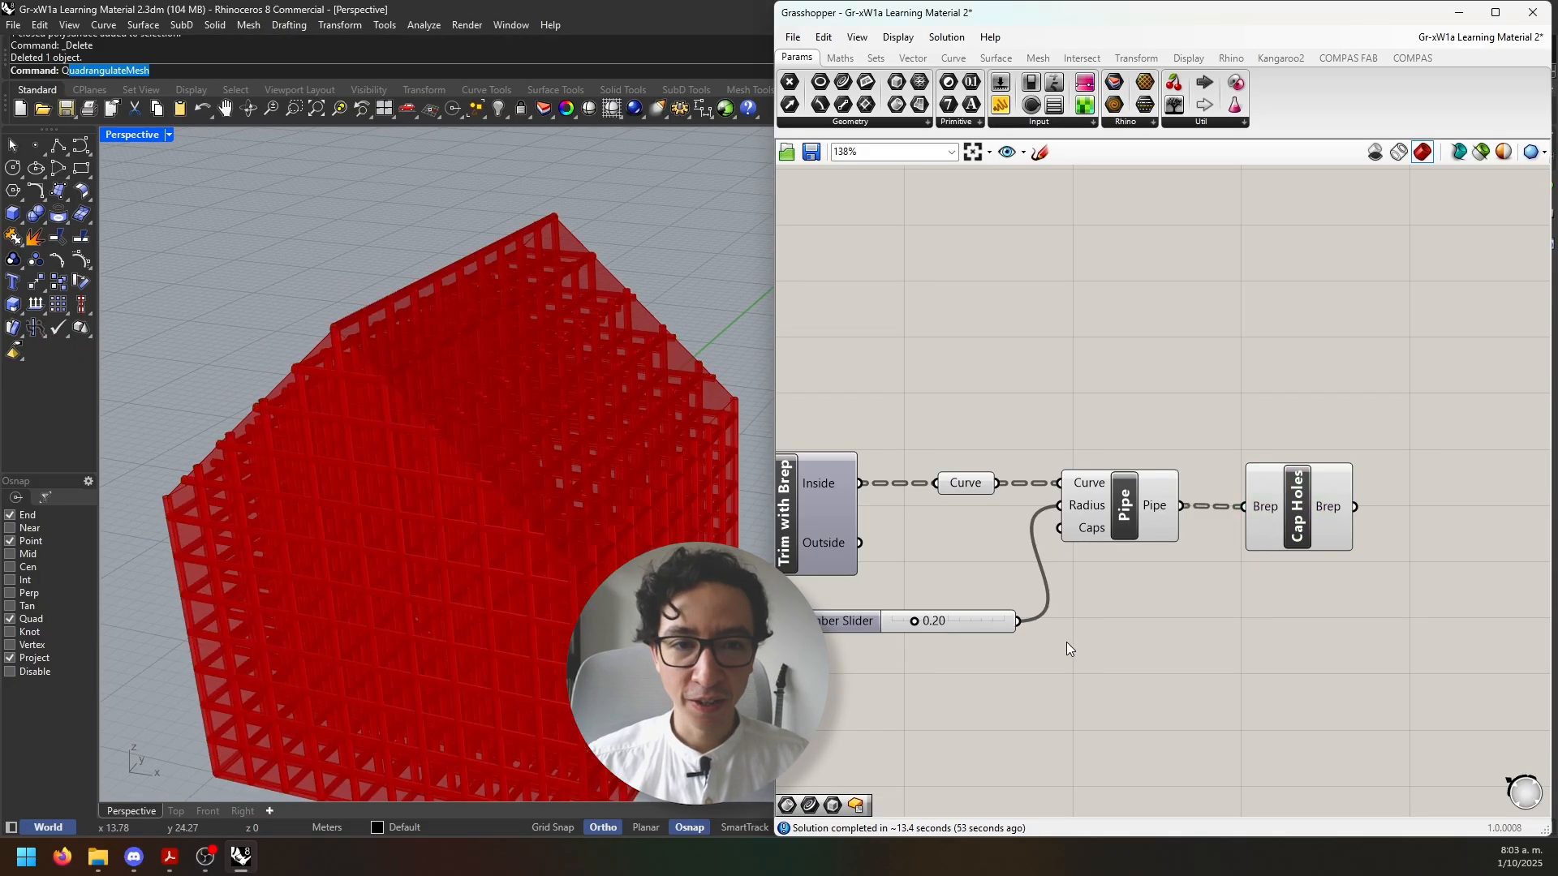
{"action": "left_click", "coordinate": [1105, 529]}
{"action": "key", "text": "ctrl+q"}
Bake the output of the Cap Holes component that follows Pipe, with grouping enabled
{"action": "left_click", "coordinate": [1293, 538]}
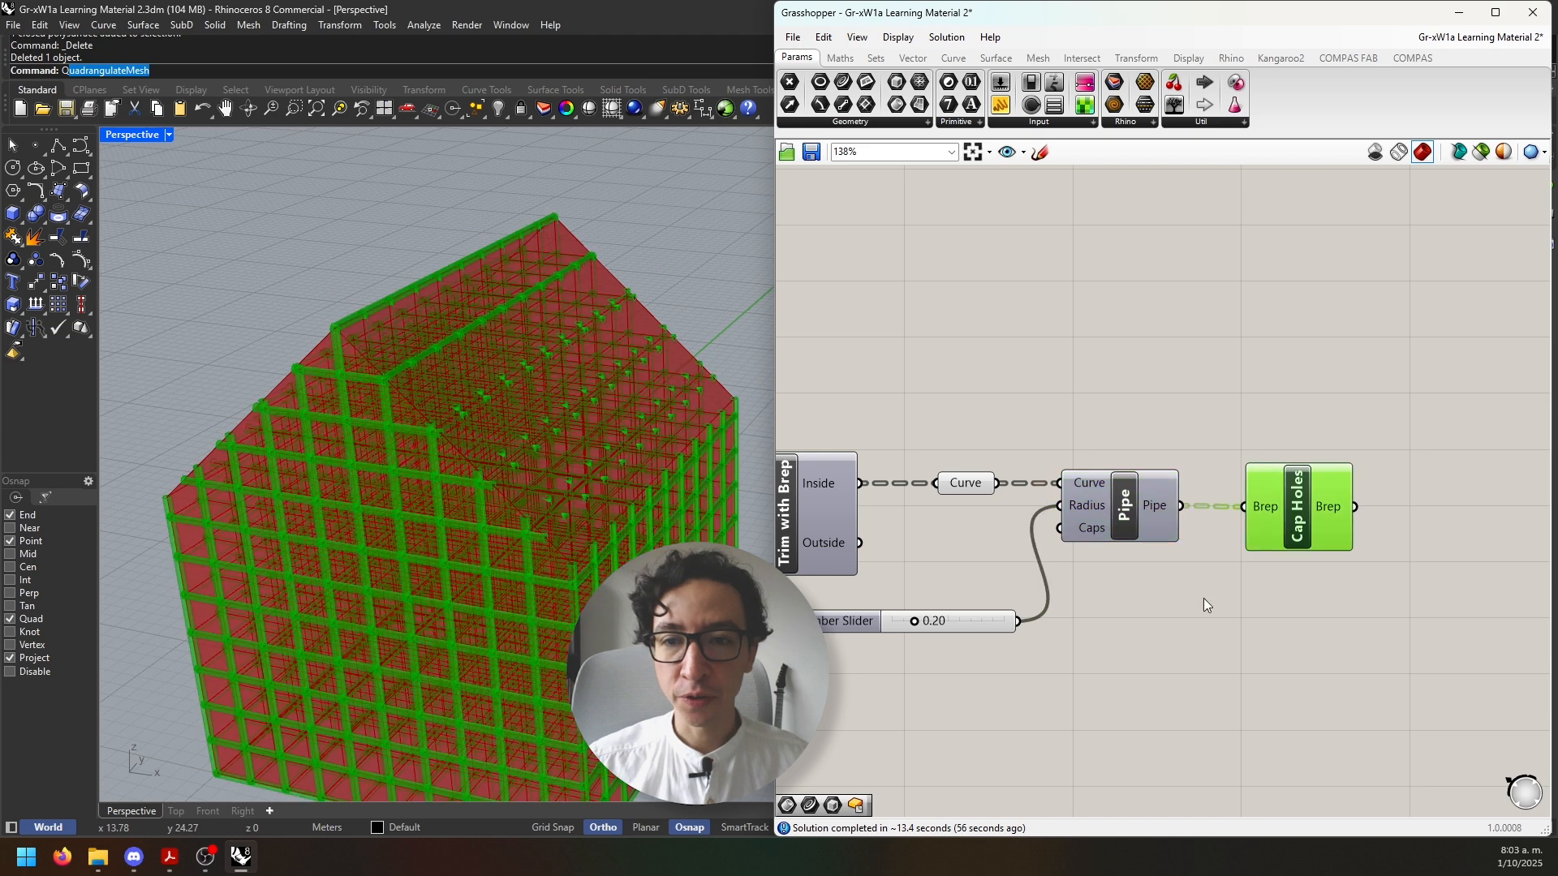
{"action": "scroll", "coordinate": [398, 568], "scroll_direction": "down", "scroll_amount": 3}
{"action": "right_click_drag", "start_coordinate": [431, 524], "coordinate": [542, 524]}
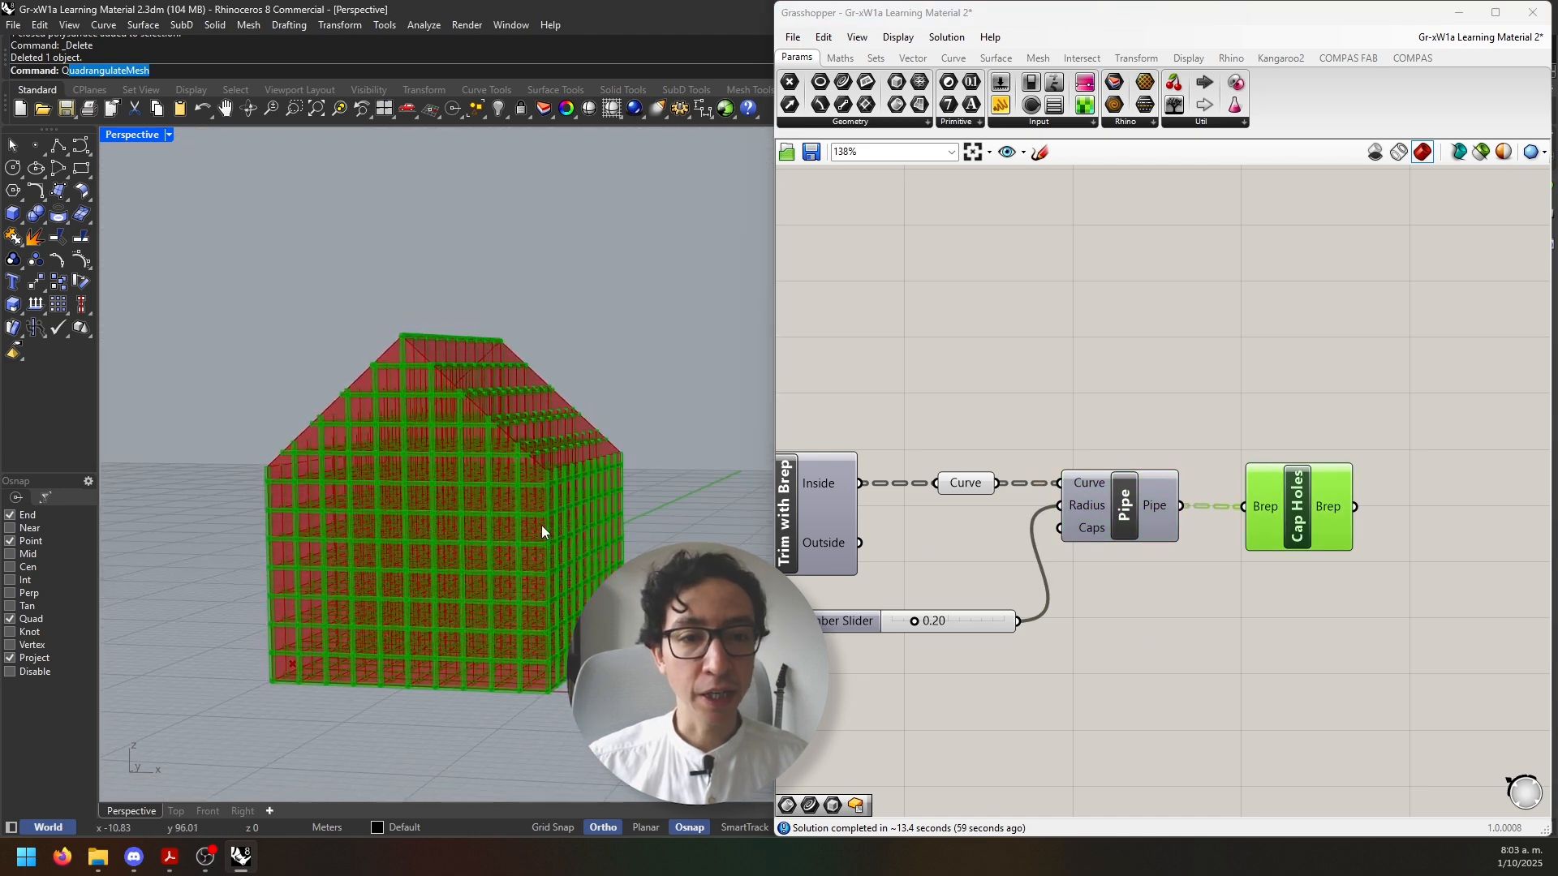
{"action": "right_click", "coordinate": [1305, 505]}
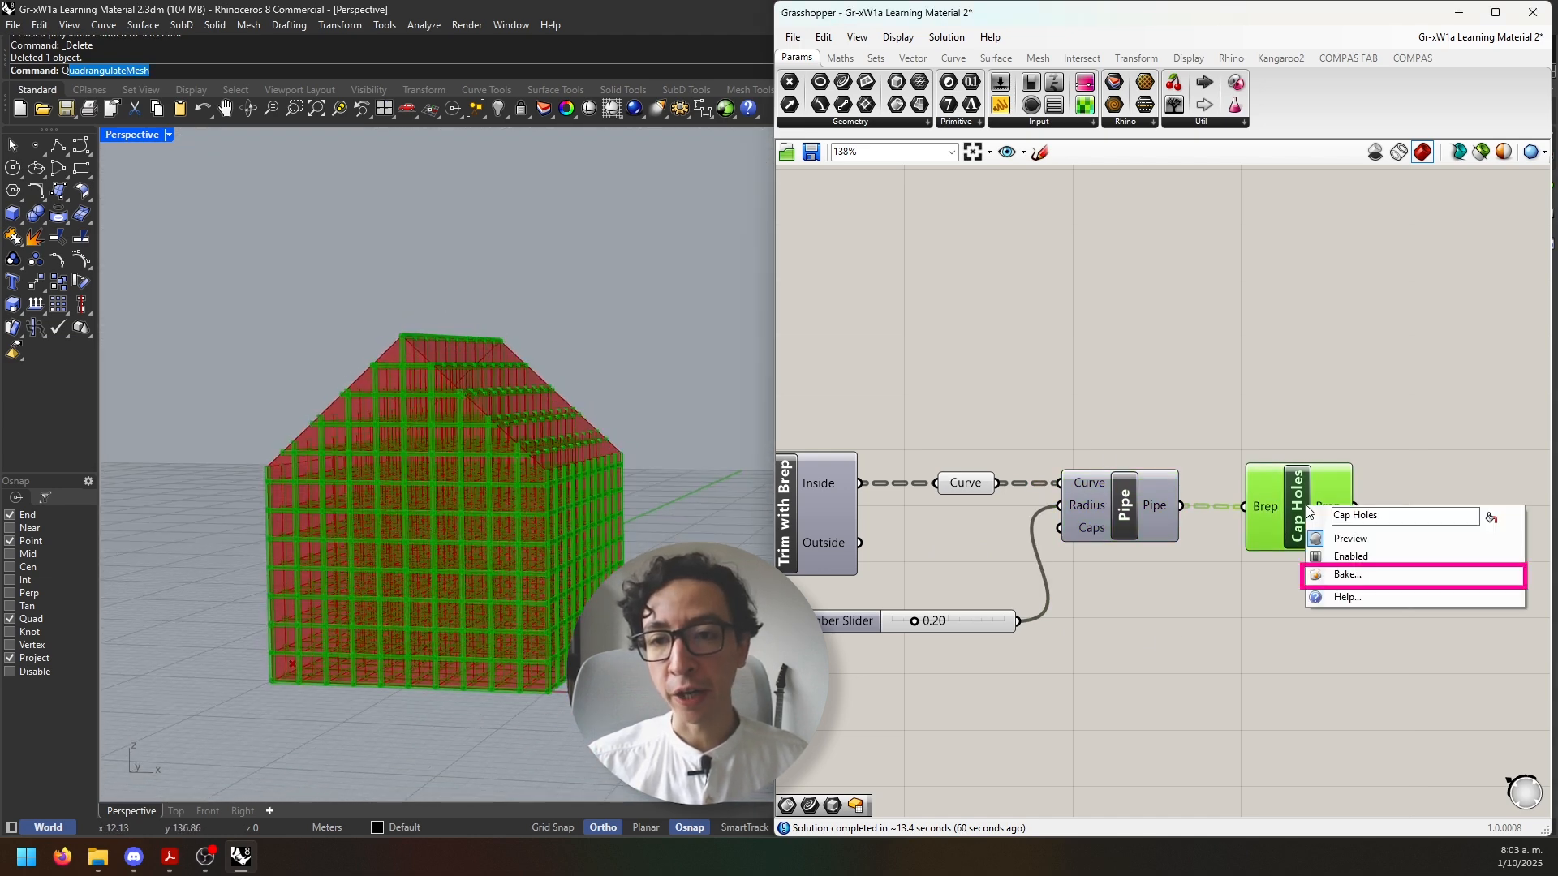
{"action": "left_click", "coordinate": [1386, 576]}
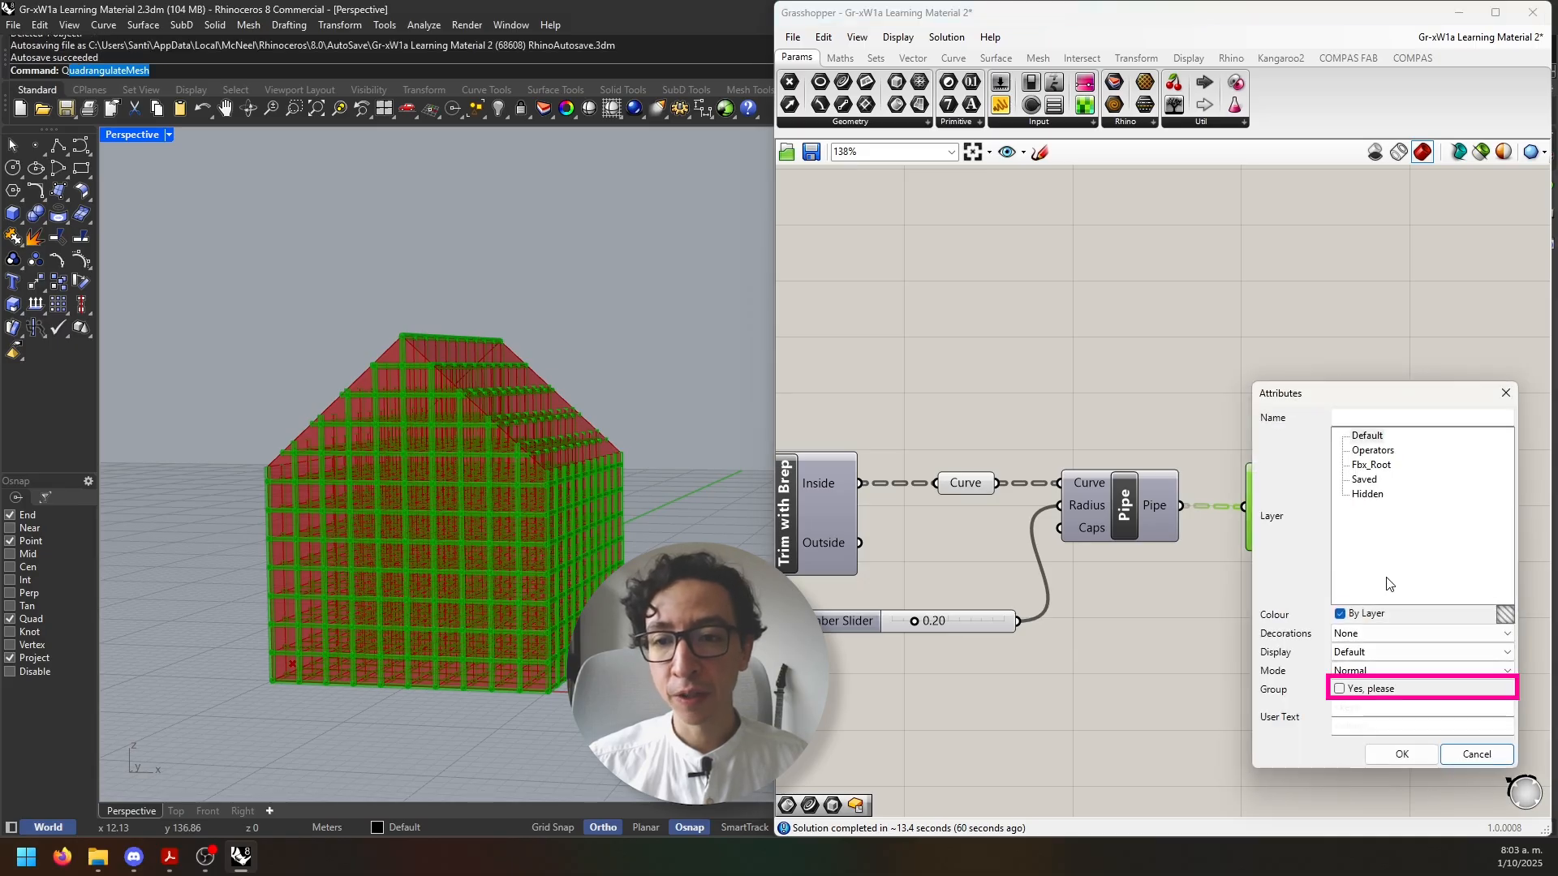
{"action": "left_click", "coordinate": [1380, 689]}
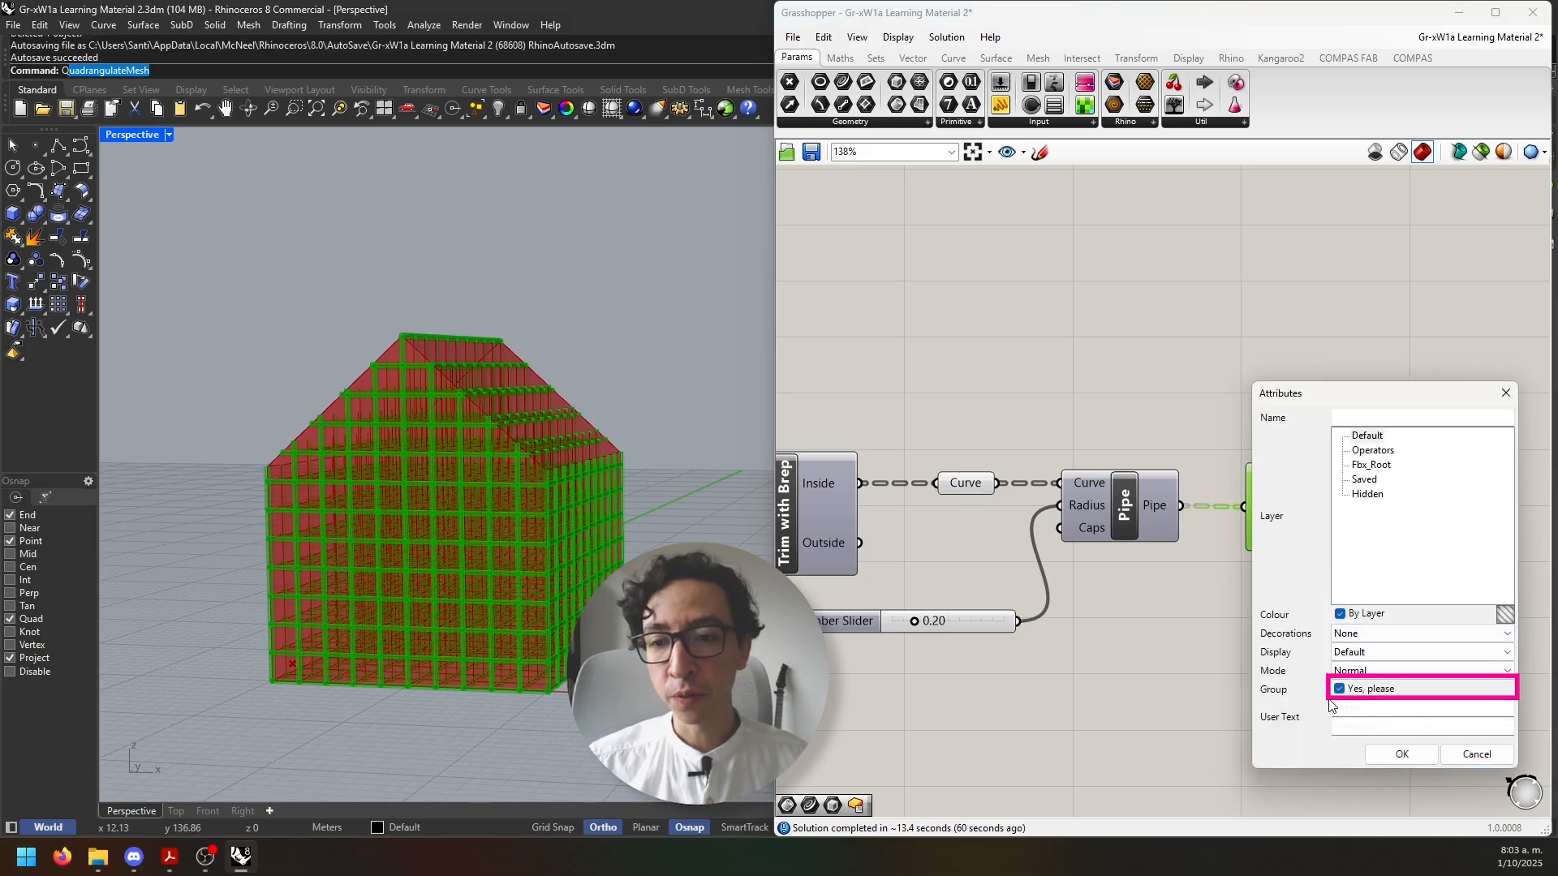
{"action": "left_click", "coordinate": [1402, 755]}
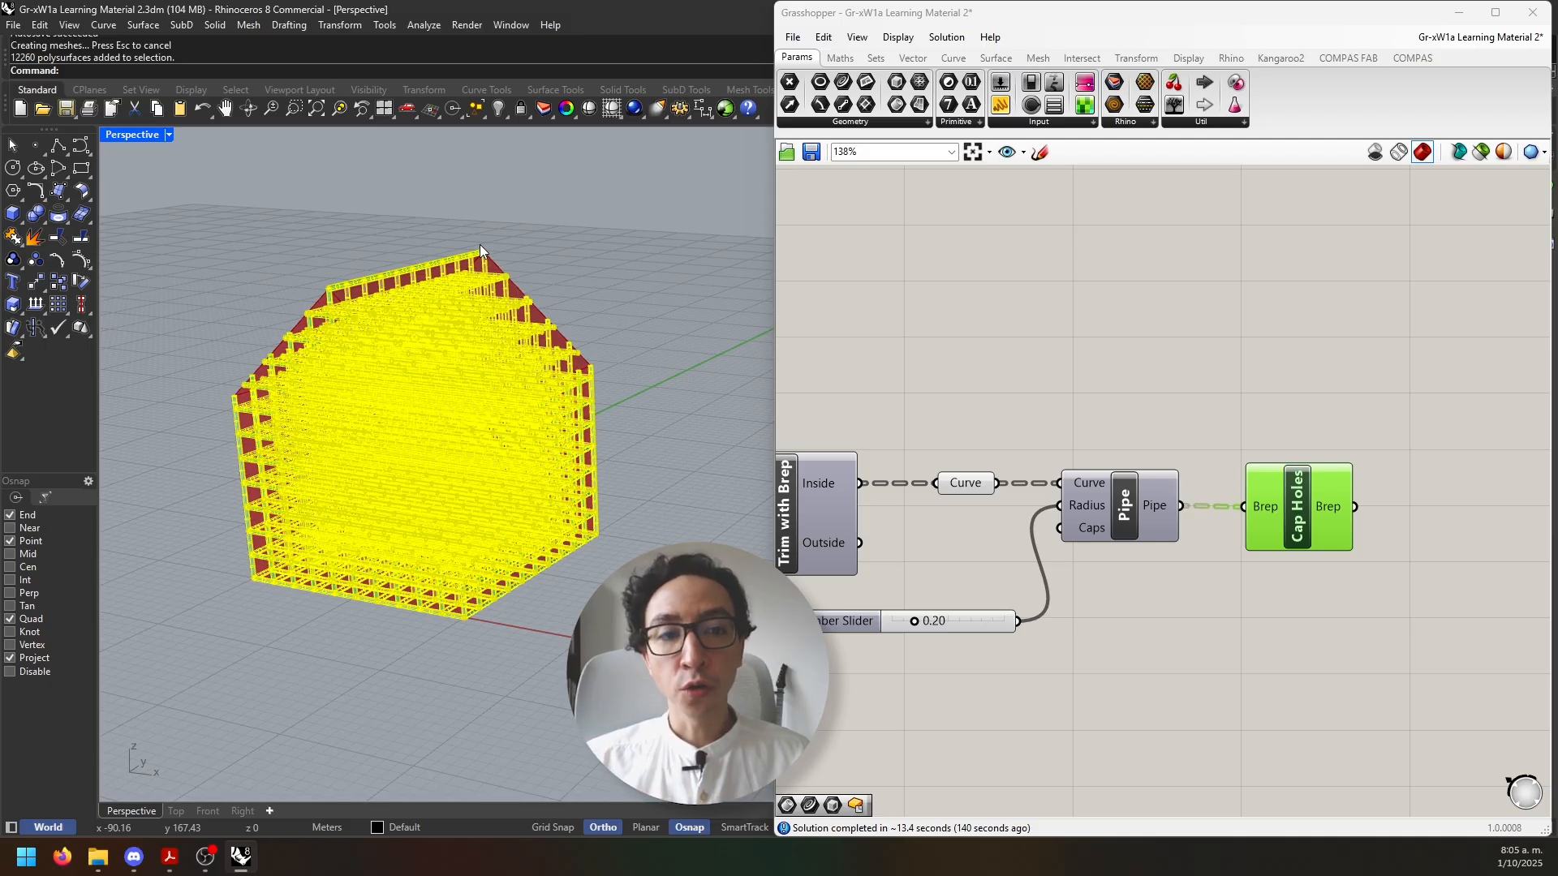
Start the Export command in Rhino for the selected baked pipes
{"action": "left_click", "coordinate": [13, 27]}
{"action": "left_click", "coordinate": [13, 26]}
{"action": "type", "text": "Ext"}
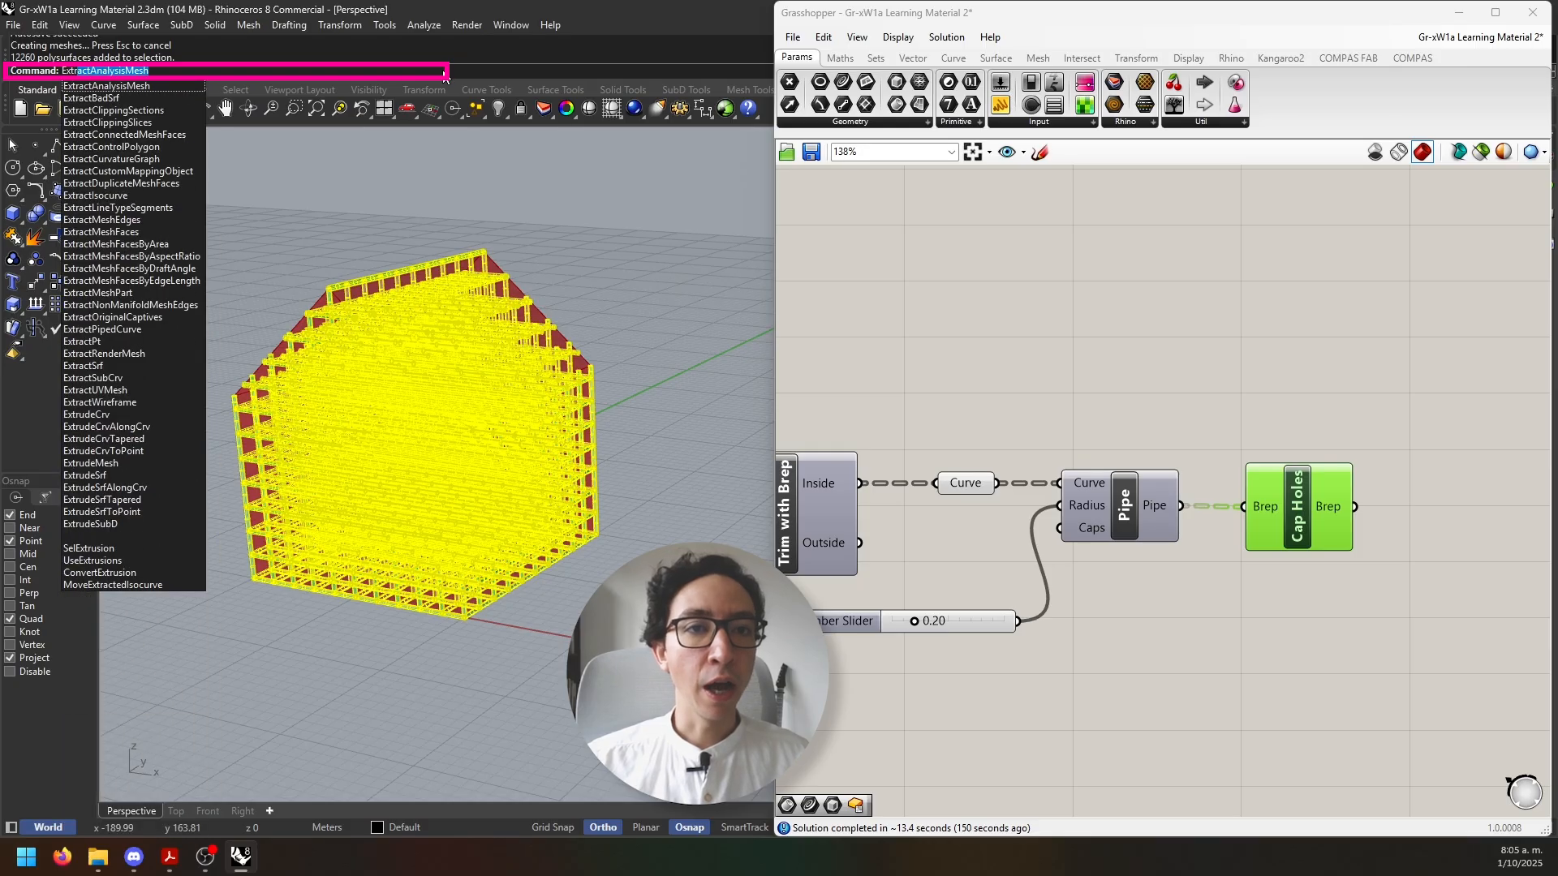
{"action": "key", "text": "BackSpace"}
{"action": "key", "text": "BackSpace"}
{"action": "key", "text": "BackSpace"}
{"action": "key", "text": "BackSpace"}
{"action": "key", "text": "BackSpace"}
{"action": "type", "text": "Ex"}
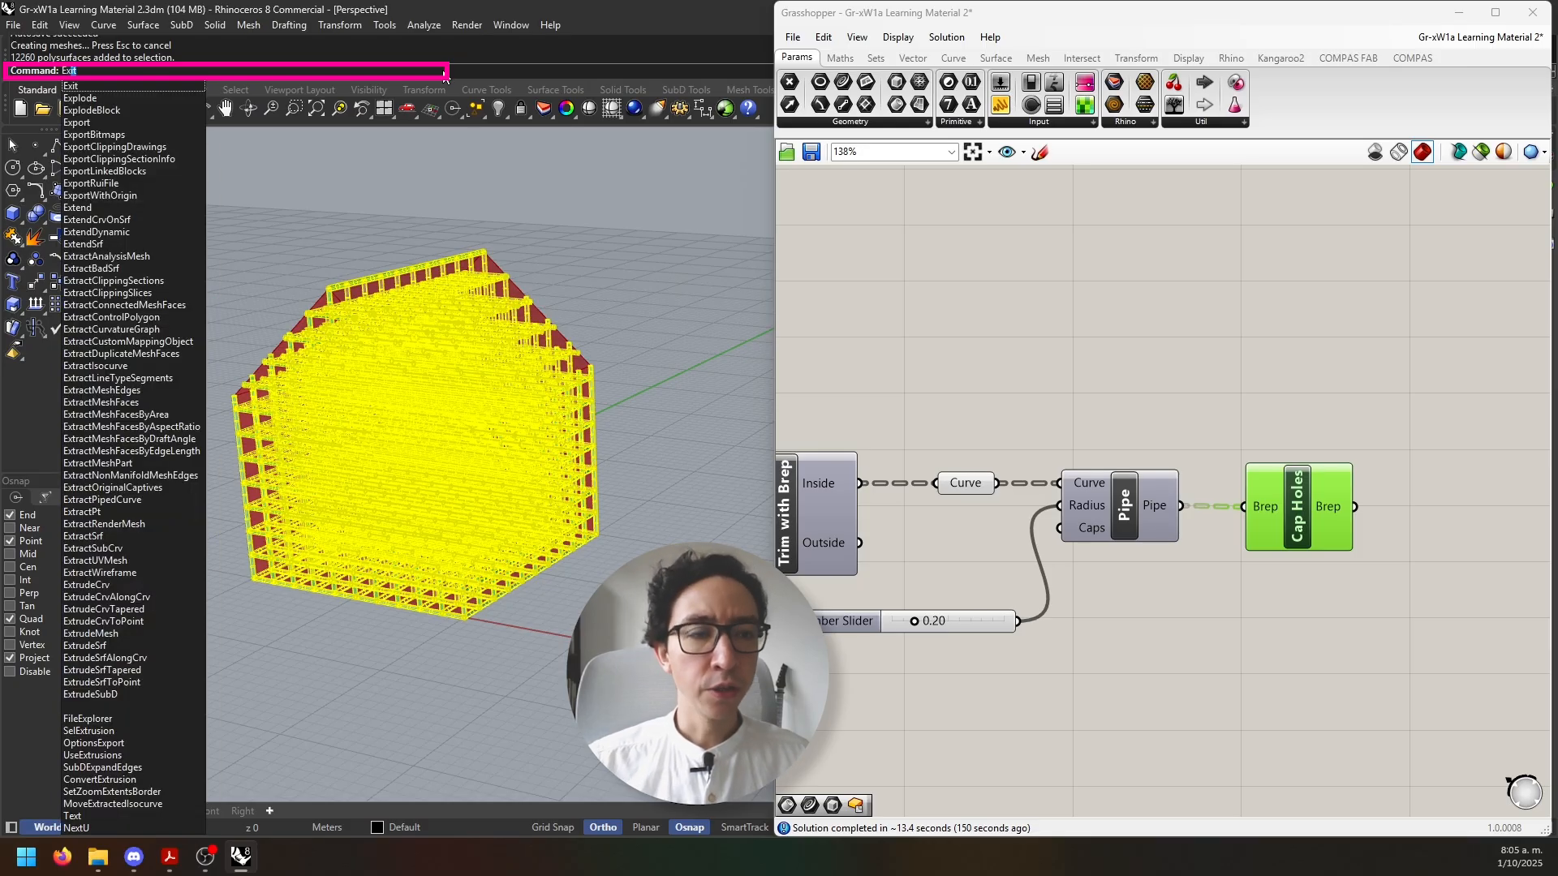
{"action": "type", "text": "port"}
{"action": "key", "text": "Return"}
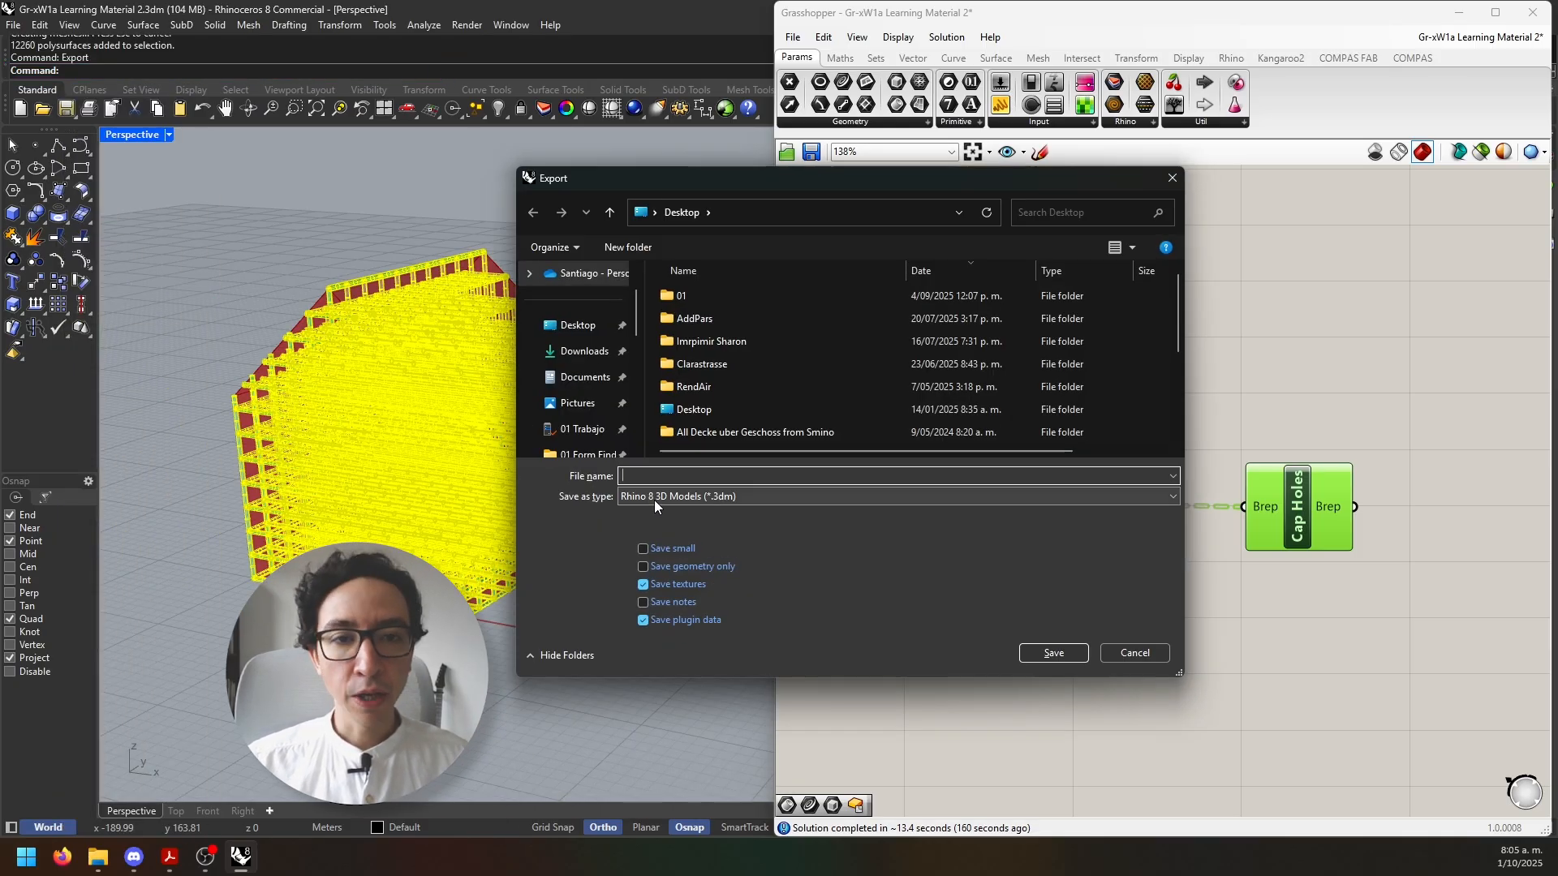
Try to export the selected pipes to the Desktop as an STL (Stereolithography) file named "Name it"
{"action": "left_click", "coordinate": [665, 496]}
{"action": "scroll", "coordinate": [662, 730], "scroll_direction": "down", "scroll_amount": 5}
{"action": "left_click", "coordinate": [661, 793]}
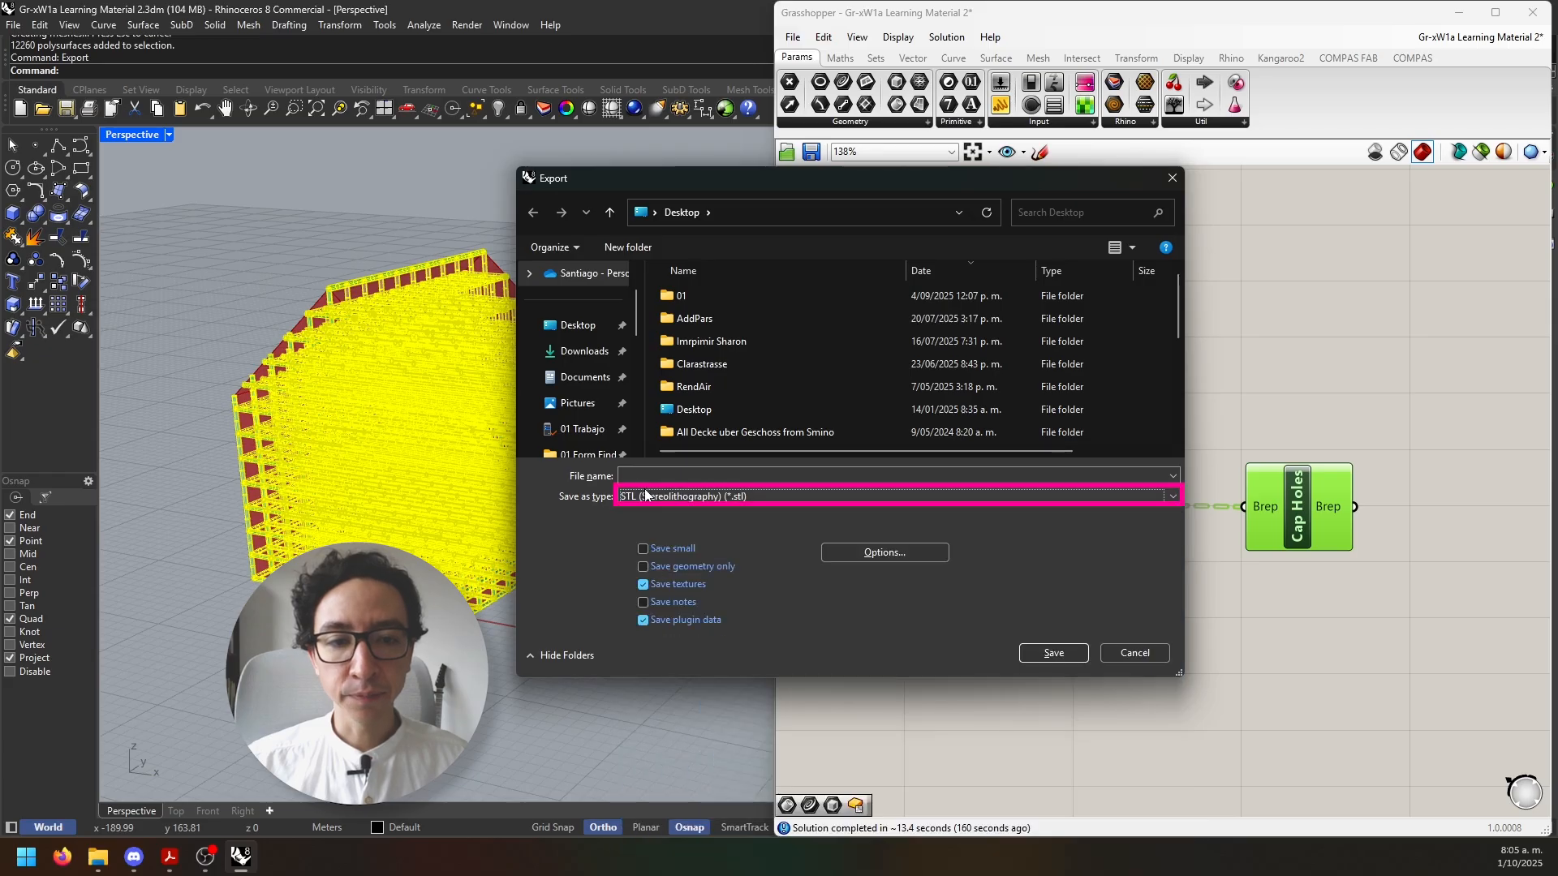
{"action": "type", "text": "Name it"}
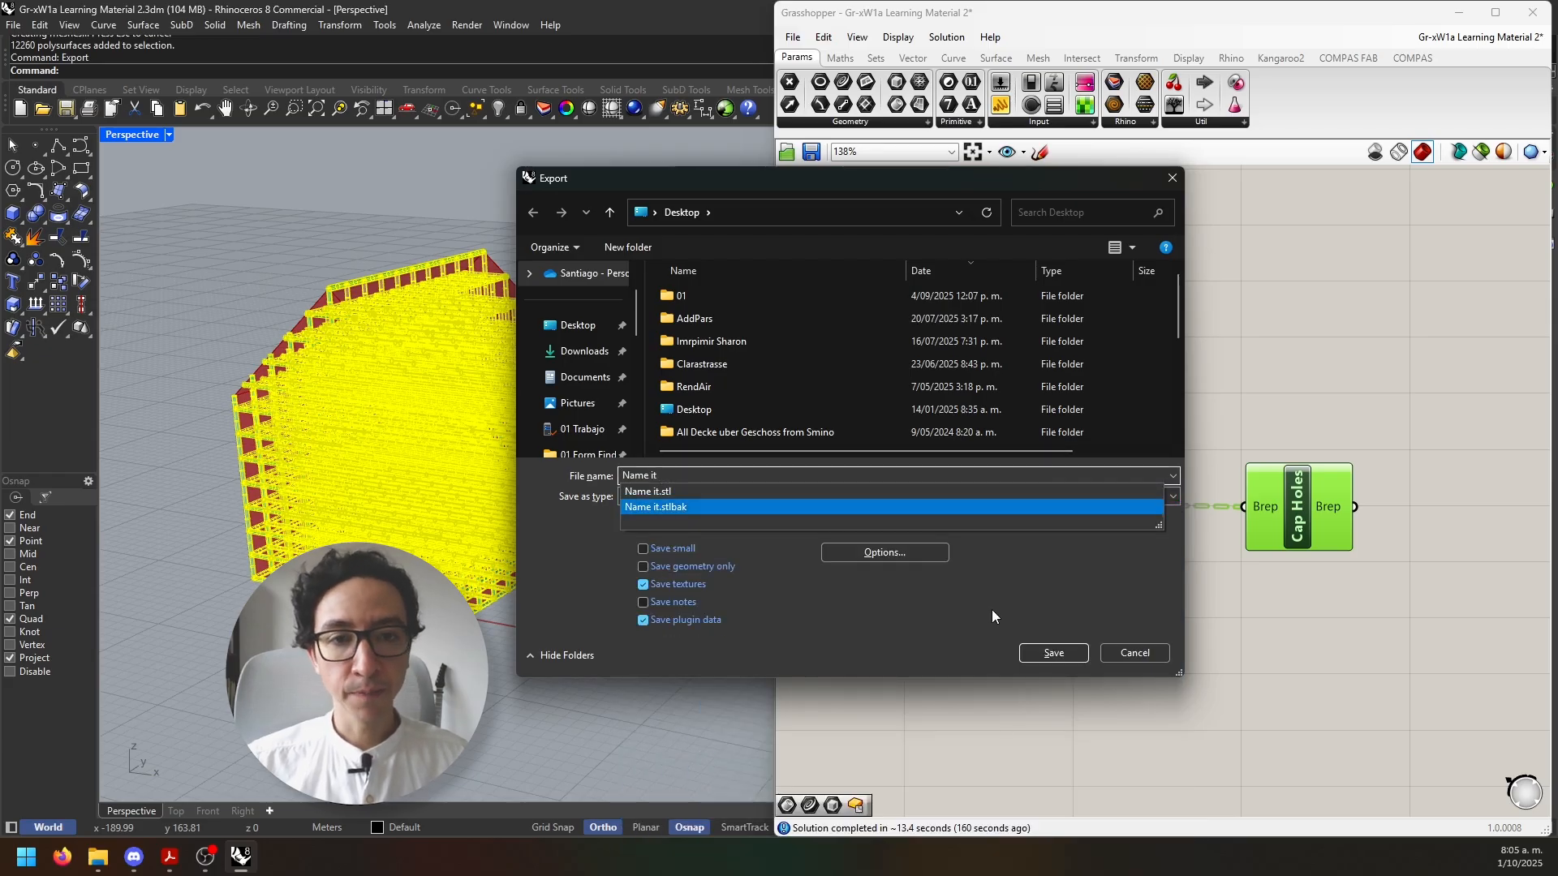
{"action": "left_click", "coordinate": [1031, 655]}
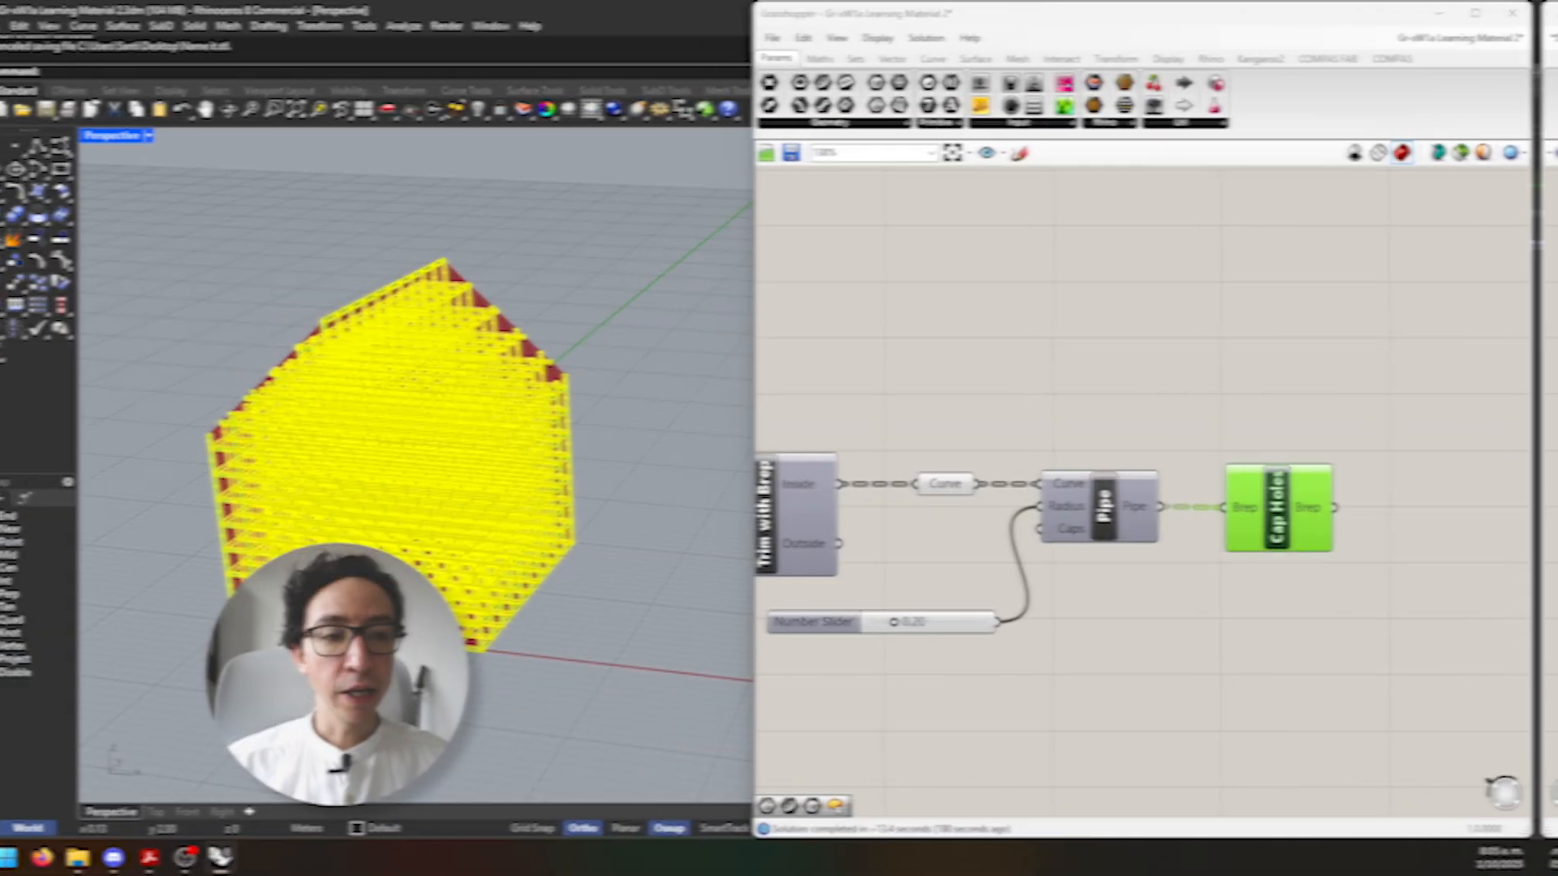
Deselect the baked pipes and examine the house lattice up close and from several angles
{"action": "key", "text": "Escape"}
{"action": "scroll", "coordinate": [464, 438], "scroll_direction": "up", "scroll_amount": 8}
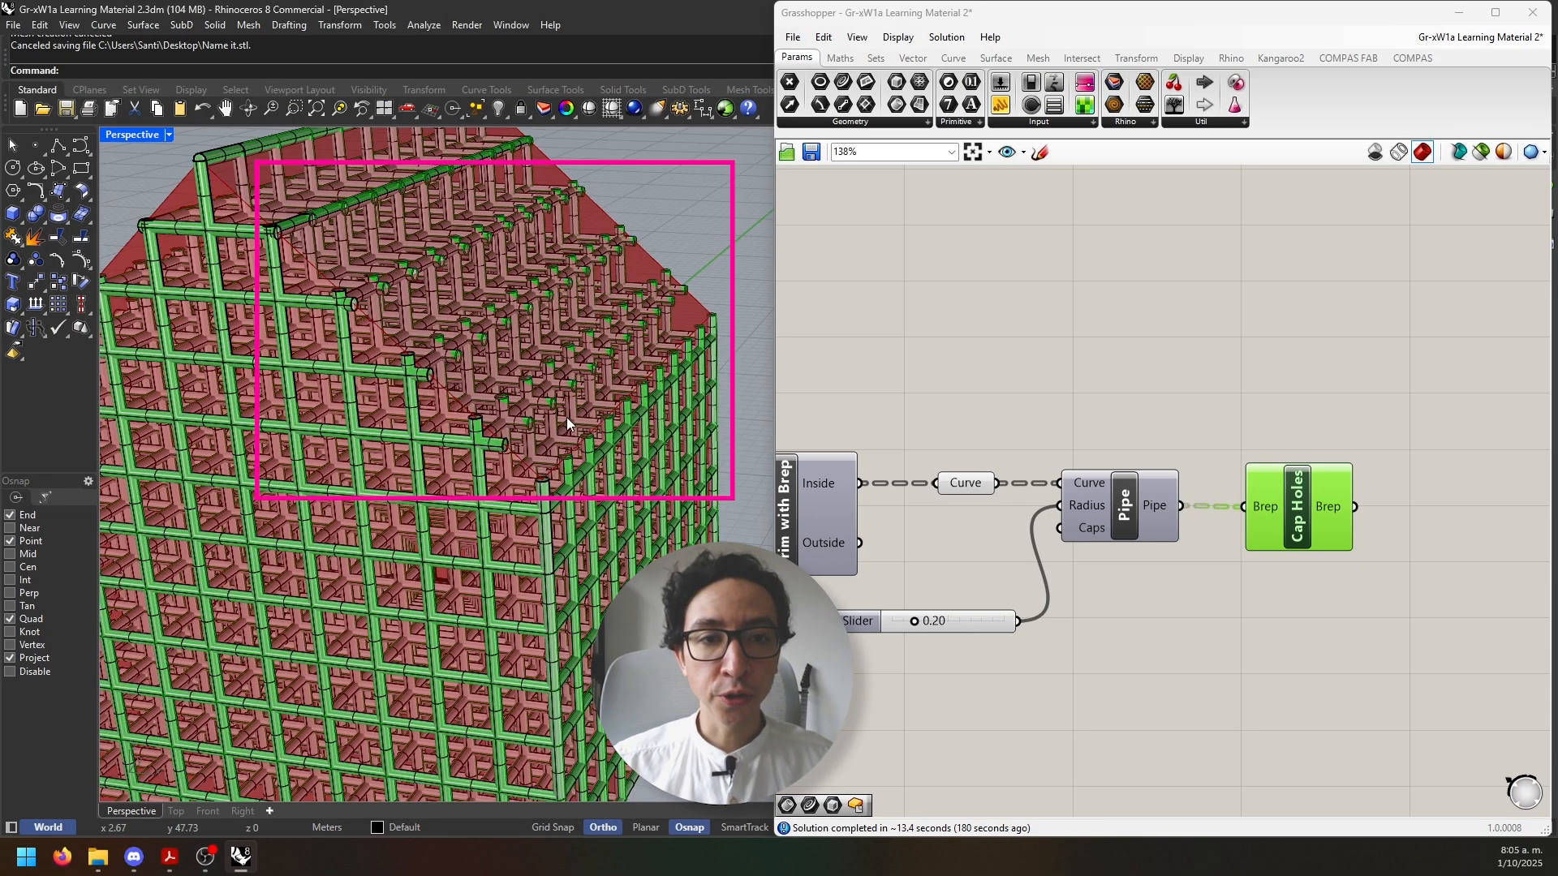
{"action": "scroll", "coordinate": [498, 308], "scroll_direction": "down", "scroll_amount": 8}
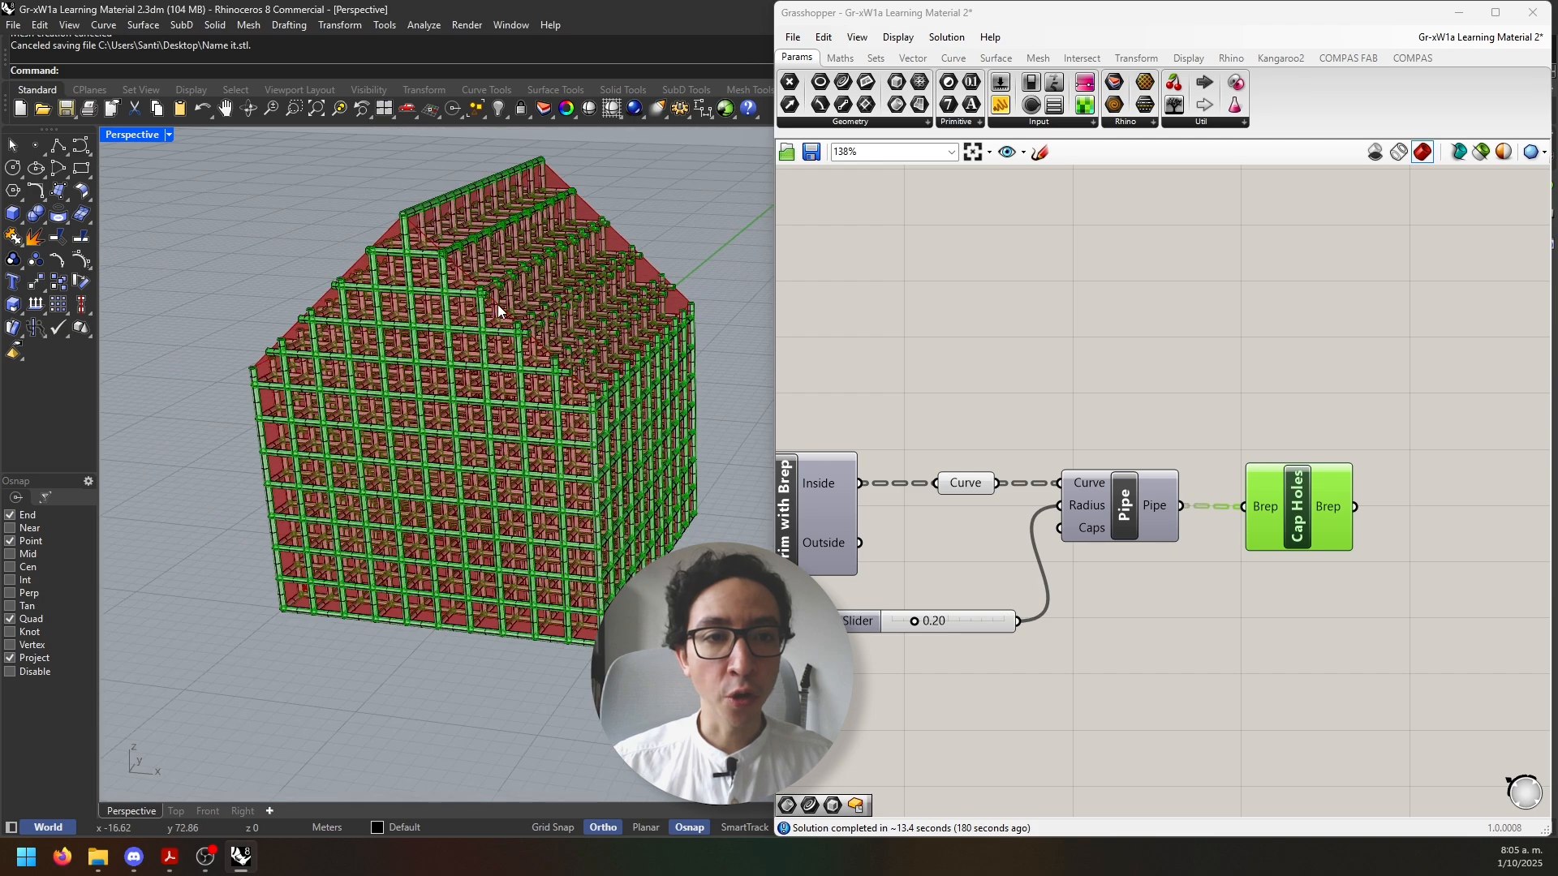
{"action": "right_click_drag", "start_coordinate": [496, 293], "coordinate": [543, 294]}
{"action": "scroll", "coordinate": [341, 248], "scroll_direction": "up", "scroll_amount": 6}
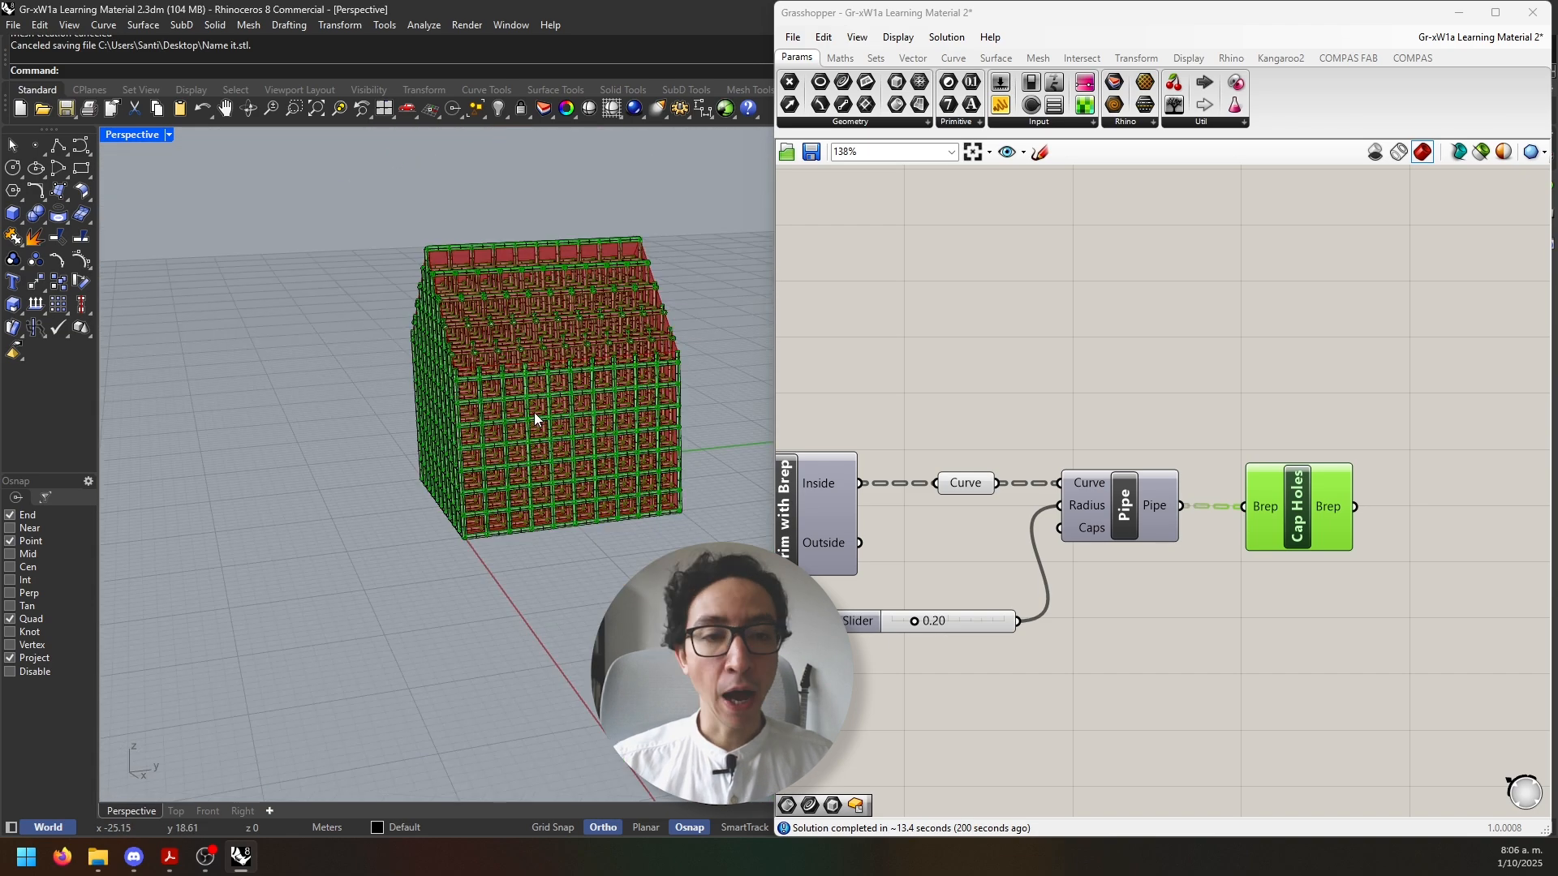
{"action": "right_click_drag", "start_coordinate": [507, 401], "coordinate": [391, 373]}
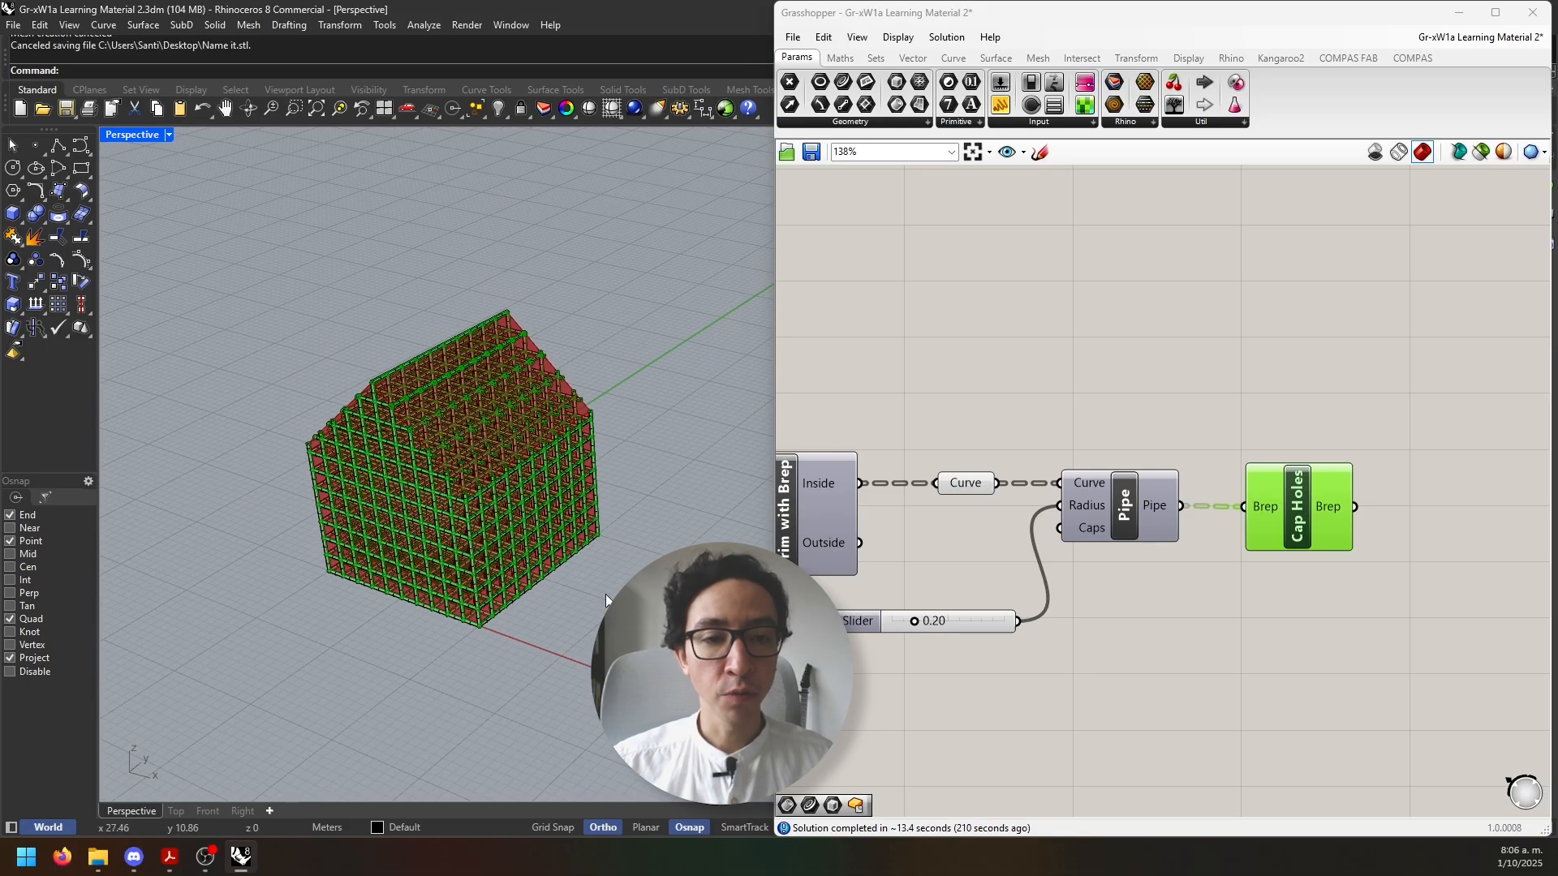